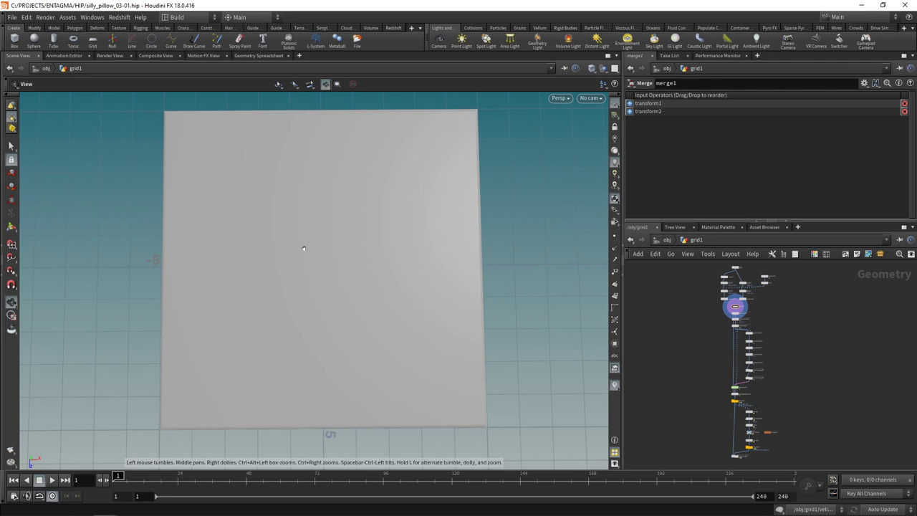
# Step: Select grid1 in the network to show its 10×10 size and 200 rows and columns
pyautogui.scroll(5, 729, 331)
pyautogui.moveTo(688, 306); pyautogui.dragTo(772, 330)
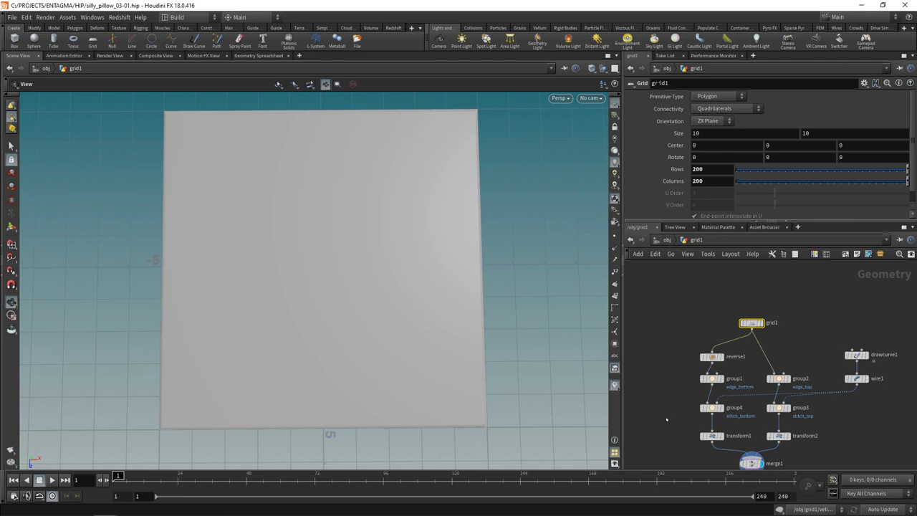
pyautogui.scroll(-8, 680, 416)
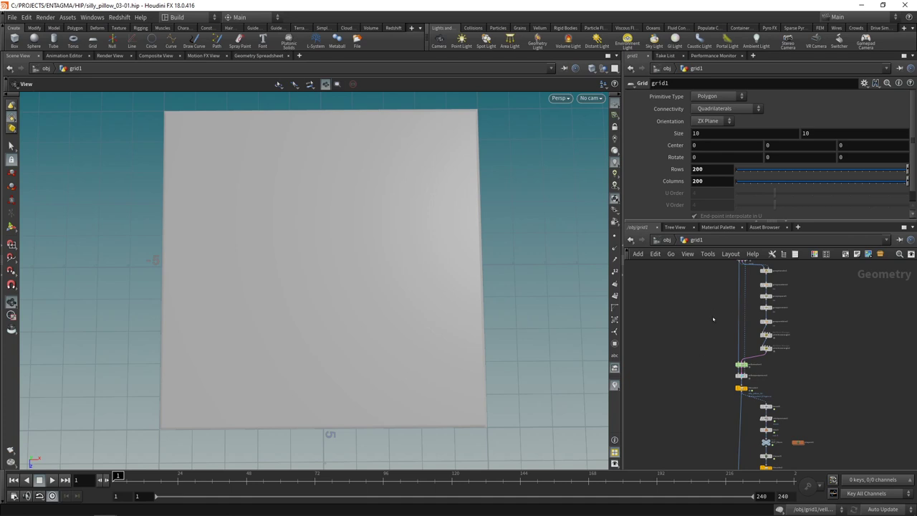
pyautogui.scroll(4, 735, 434)
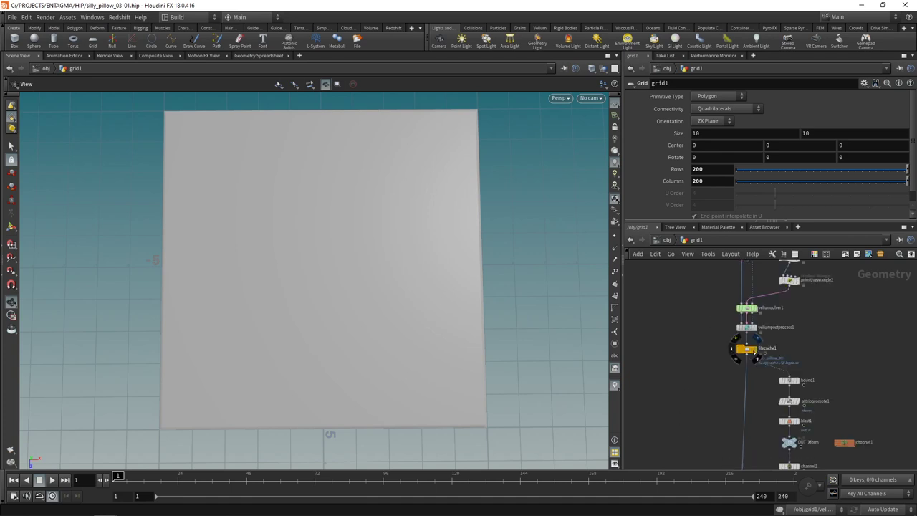
# Step: Branch a Time Shift off filecache1, hold it at frame 1, and verify playback
pyautogui.click(746, 350)
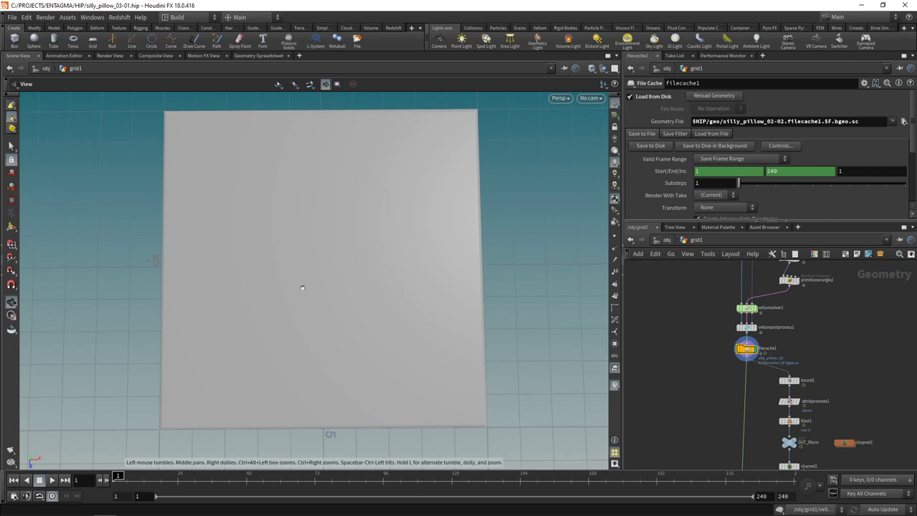
pyautogui.moveTo(643, 404); pyautogui.dragTo(710, 396, button='middle')
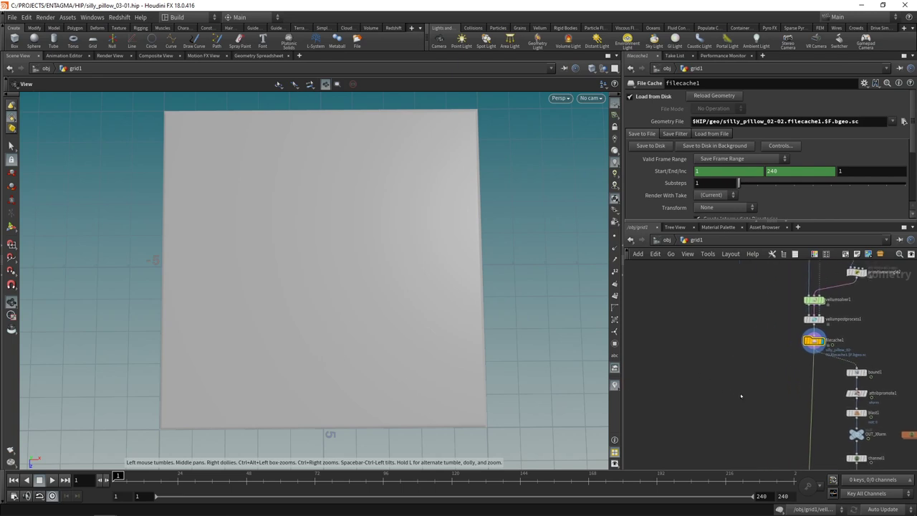
pyautogui.press('Tab')
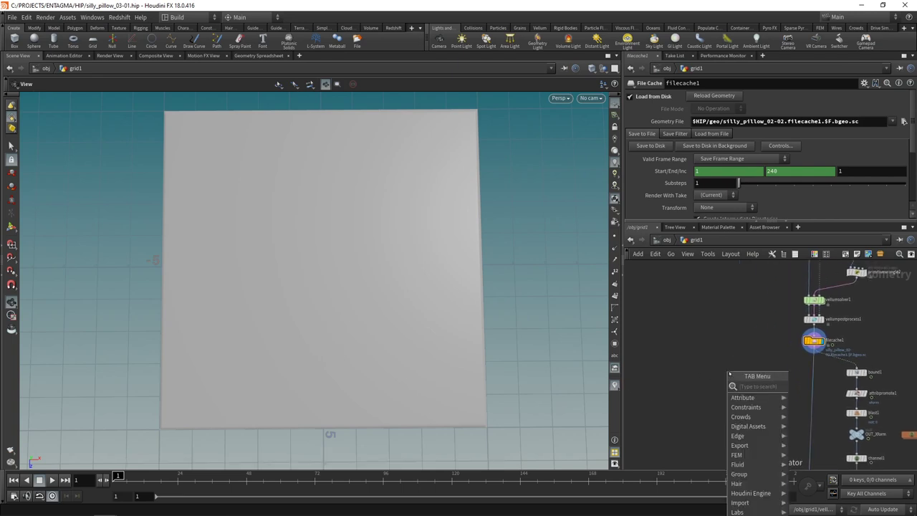
pyautogui.write('timeshift')
pyautogui.press('Return')
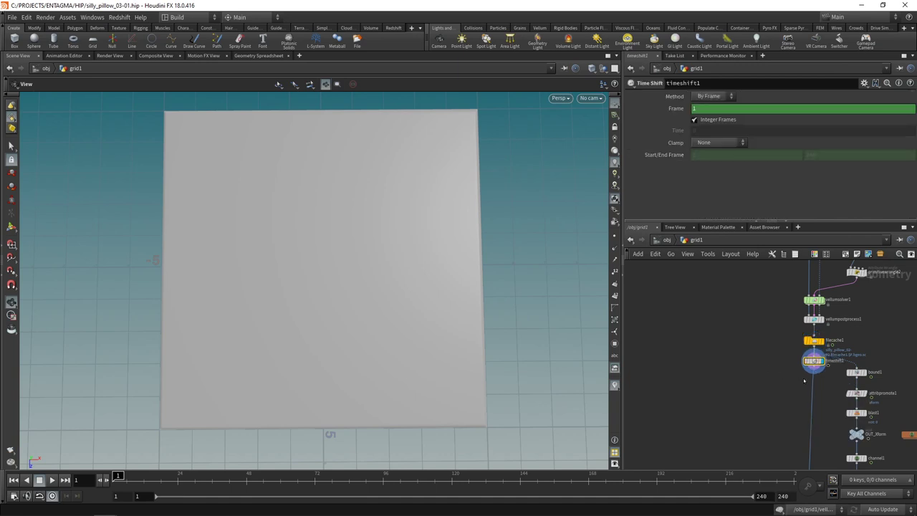
pyautogui.click(759, 361)
pyautogui.keyDown('ctrl'); pyautogui.keyDown('shift'); pyautogui.click(702, 109); pyautogui.keyUp('shift'); pyautogui.keyUp('ctrl')
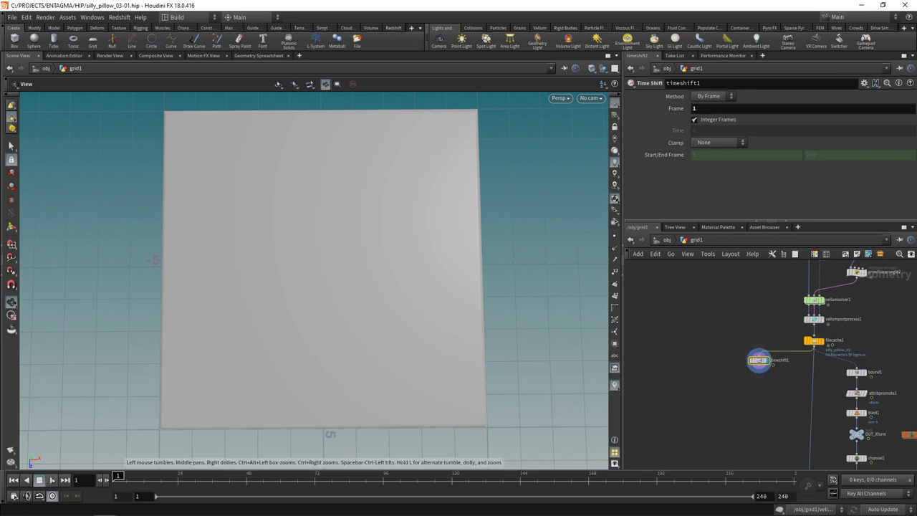
pyautogui.click(50, 480)
pyautogui.click(13, 480)
# Step: Add UV Texture and UV Quick Shade below timeshift1 to show a checker on the grid
pyautogui.scroll(2, 777, 451)
pyautogui.press('Tab')
pyautogui.write('uvte')
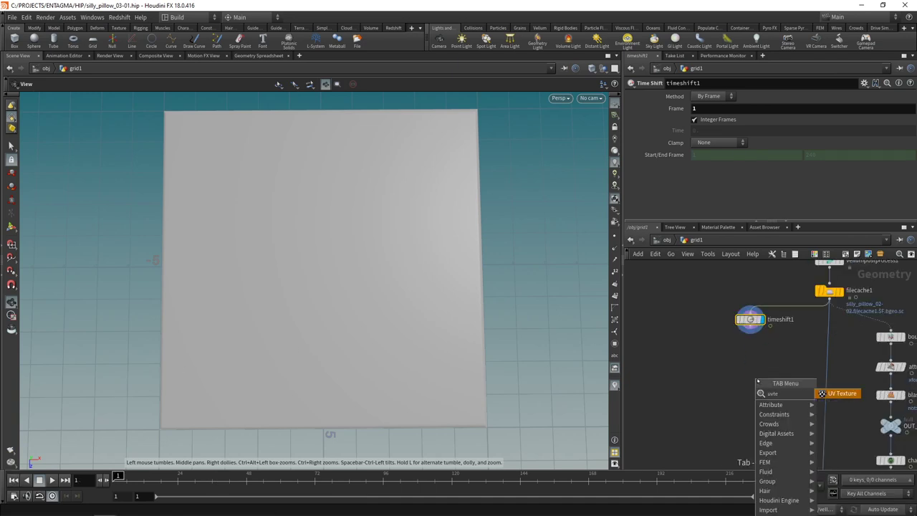
pyautogui.press('Return')
pyautogui.click(750, 347)
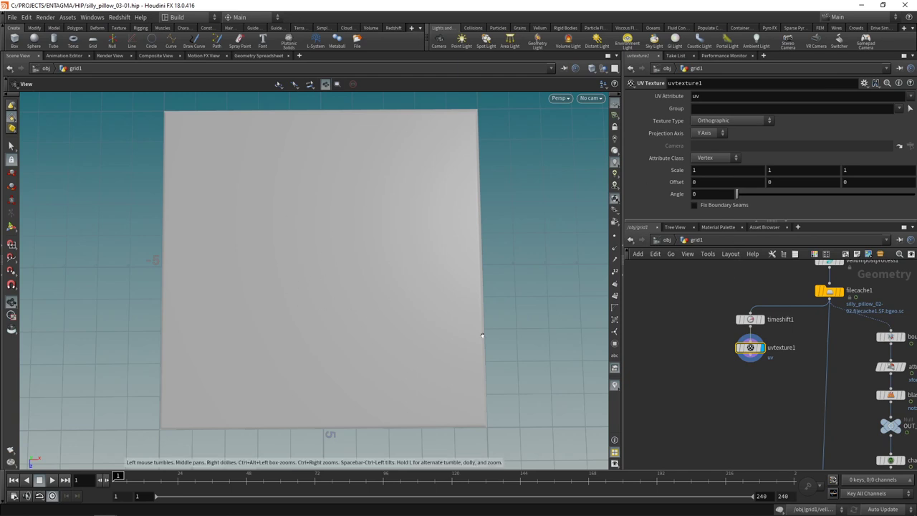
pyautogui.press('Tab')
pyautogui.write('uvqui')
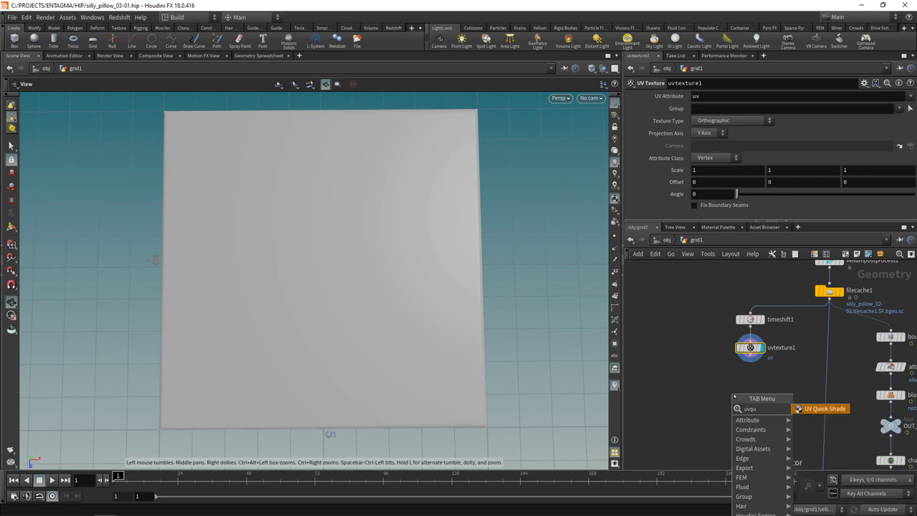
pyautogui.press('Return')
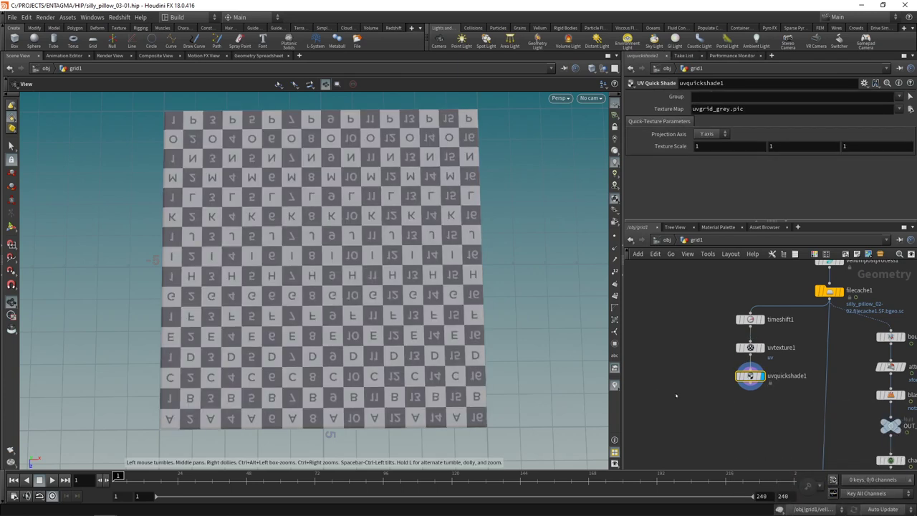
# Step: At frame 48, display the simulated pillow and inspect uvtexture1's attributes
pyautogui.press('h')
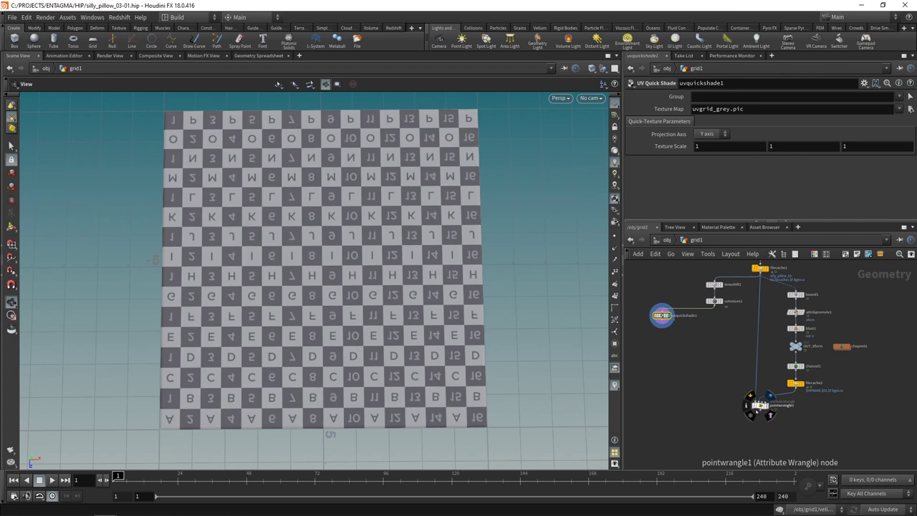
pyautogui.click(247, 484)
pyautogui.click(764, 405)
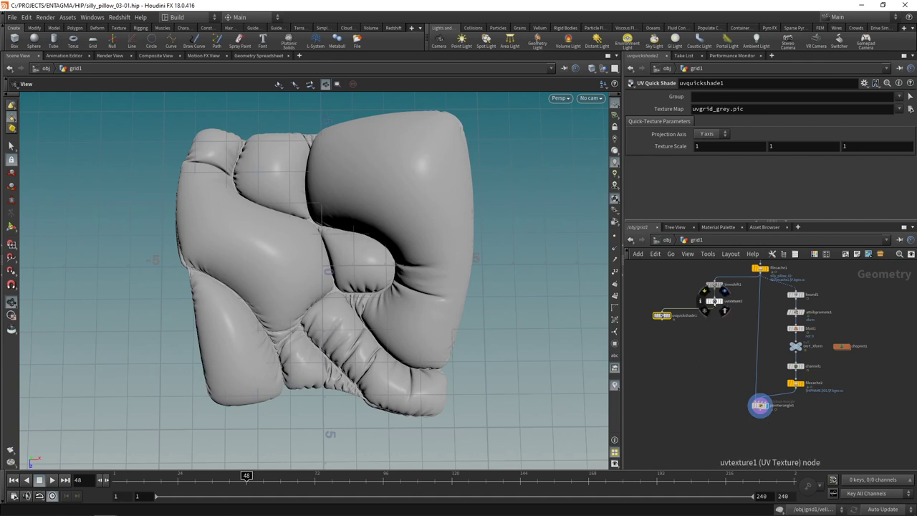
pyautogui.click(703, 301)
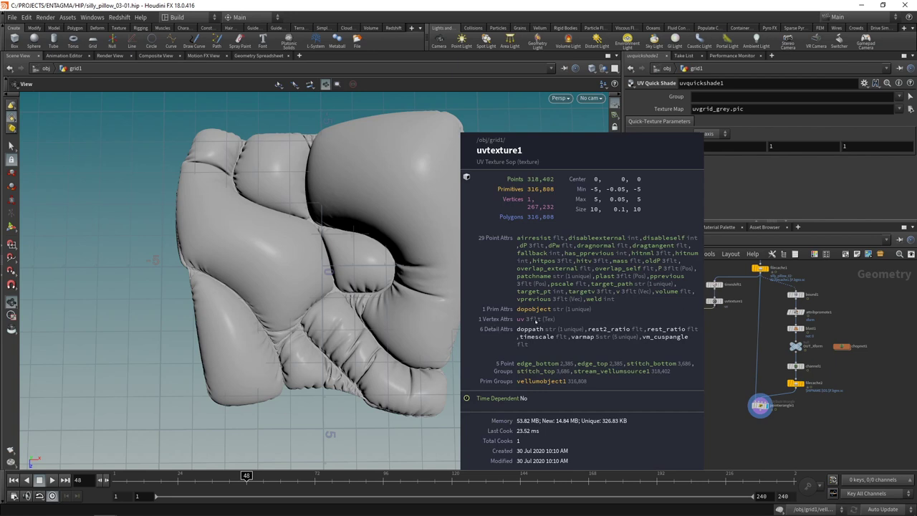
pyautogui.click(760, 404)
# Step: Add a Vertex Wrangle below pointwrangle1 with uvtexture1 wired into its second input
pyautogui.scroll(2, 741, 433)
pyautogui.press('Tab')
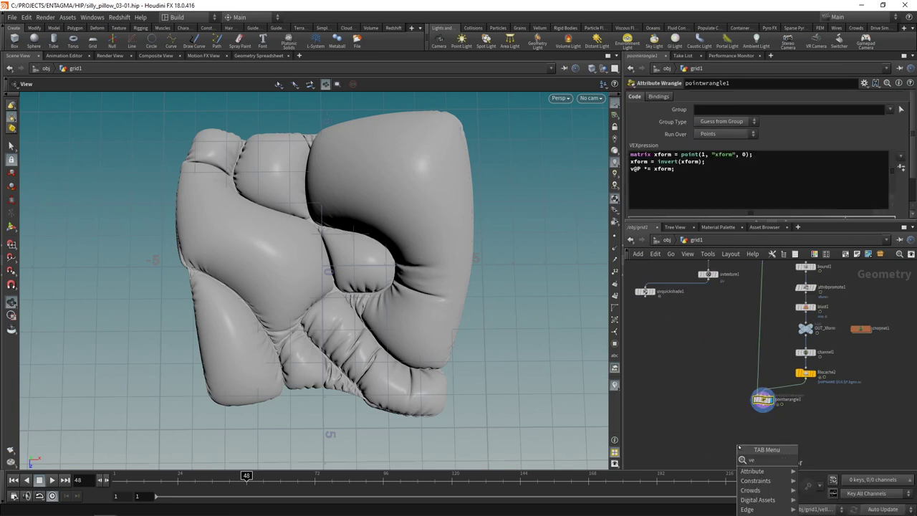
pyautogui.write('verte')
pyautogui.press('Down')
pyautogui.press('Down')
pyautogui.press('Down')
pyautogui.press('Down')
pyautogui.press('Return')
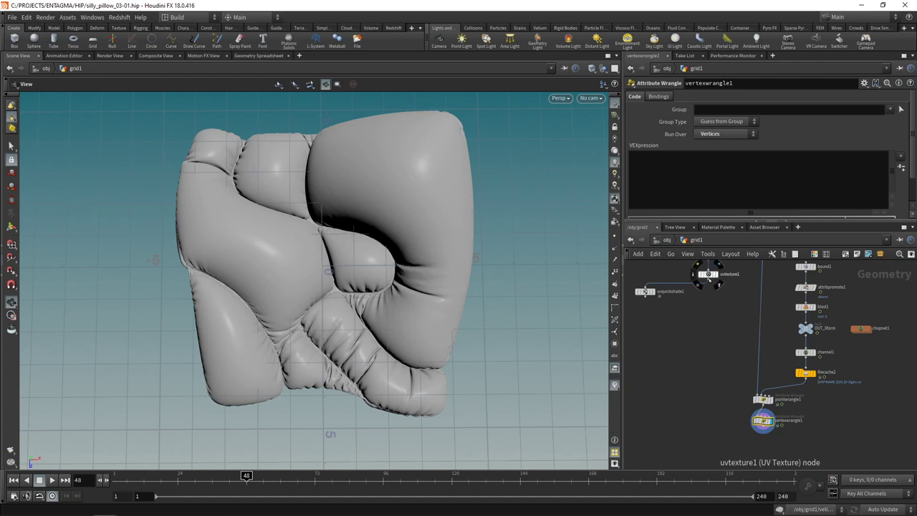
pyautogui.click(709, 281)
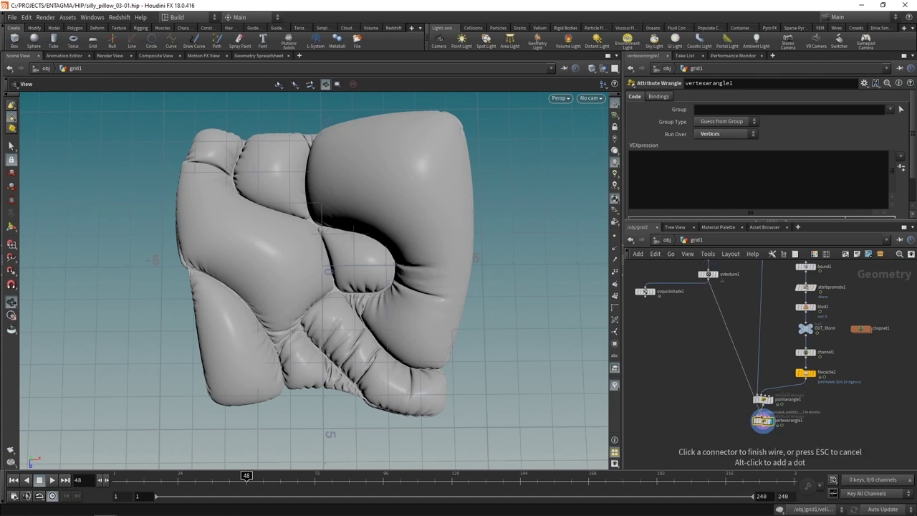
pyautogui.click(754, 395)
pyautogui.scroll(3, 779, 429)
# Step: Start the wrangle code v@uv = vertex(1, "uv", ...);
pyautogui.click(672, 179)
pyautogui.write('v@uv = vertex();')
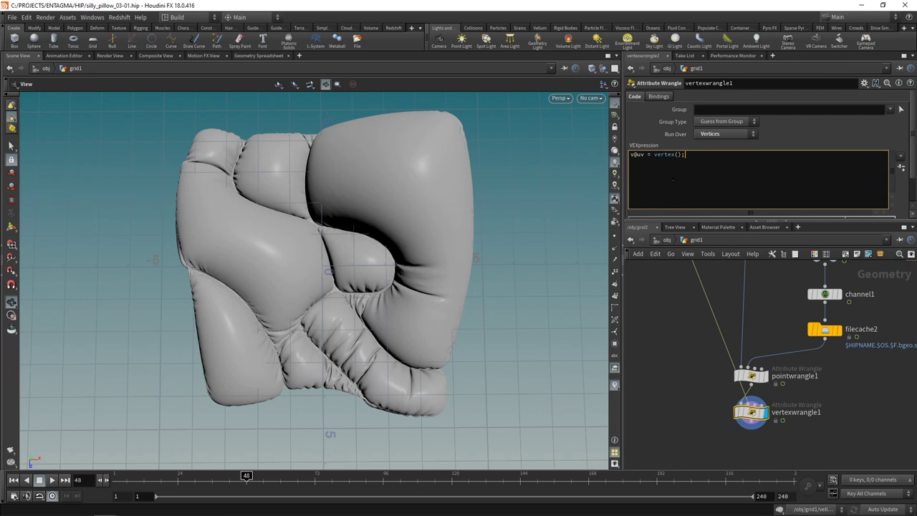
pyautogui.press('Left')
pyautogui.press('Left')
pyautogui.write('1, "uv"')
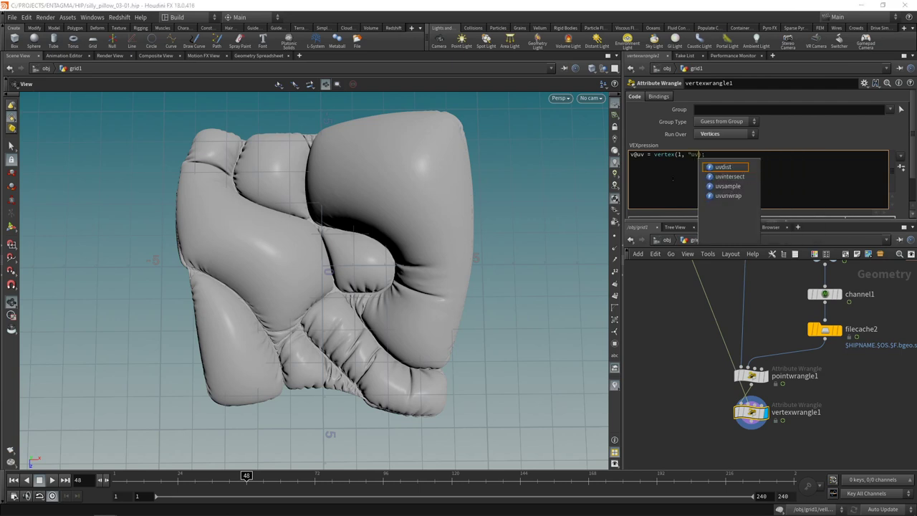
pyautogui.write(',')
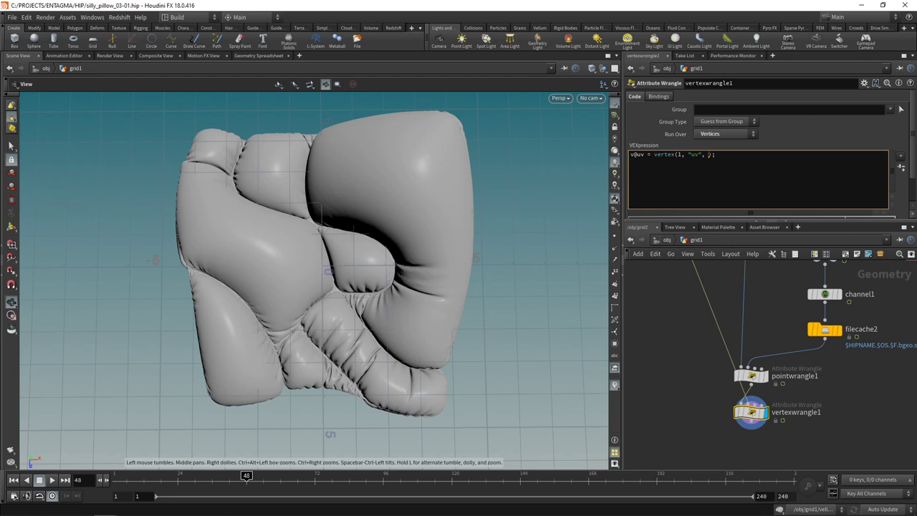
pyautogui.write('@vtxnum')
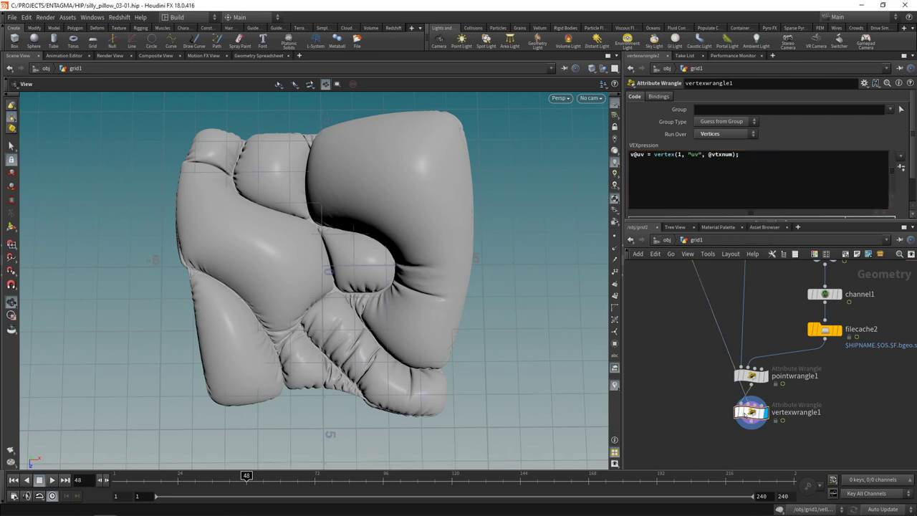
pyautogui.click(725, 413)
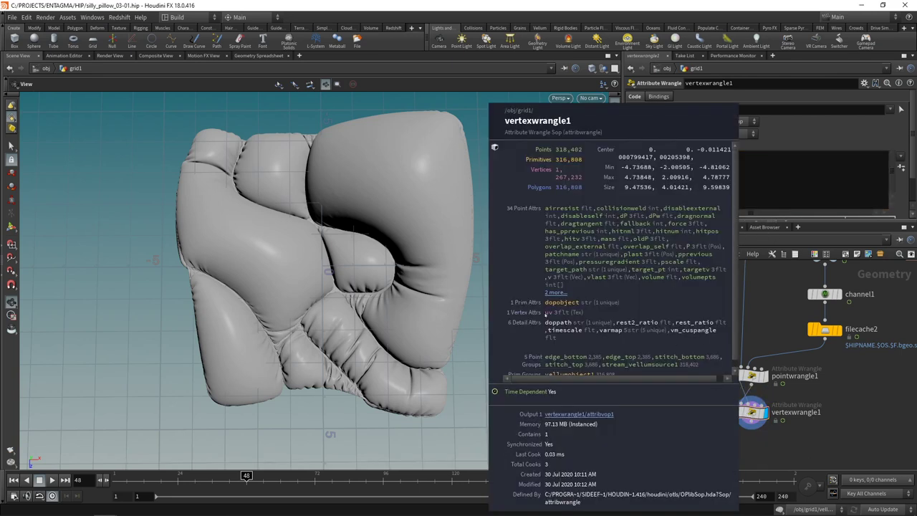
pyautogui.scroll(-3, 760, 343)
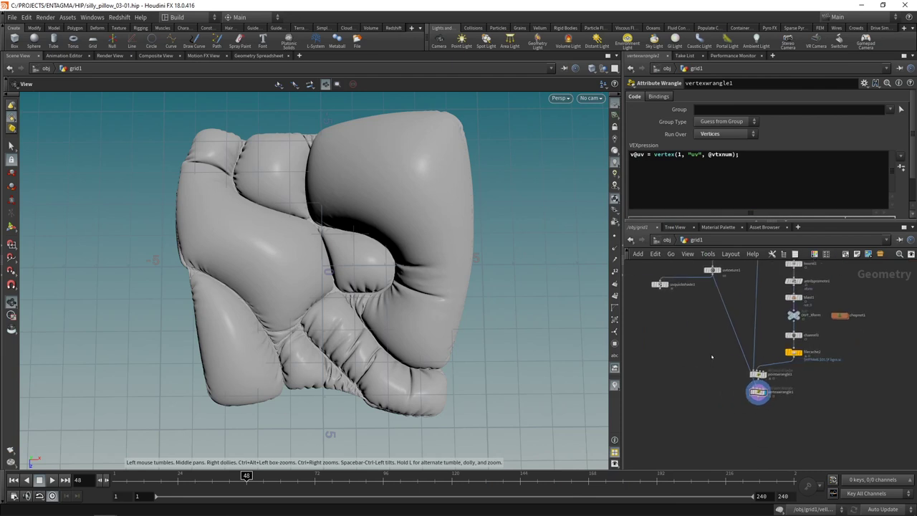
# Step: Wire uvquickshade1 under vertexwrangle1, display it, and check the checker at frame 24 and later
pyautogui.click(722, 429)
pyautogui.scroll(2, 722, 430)
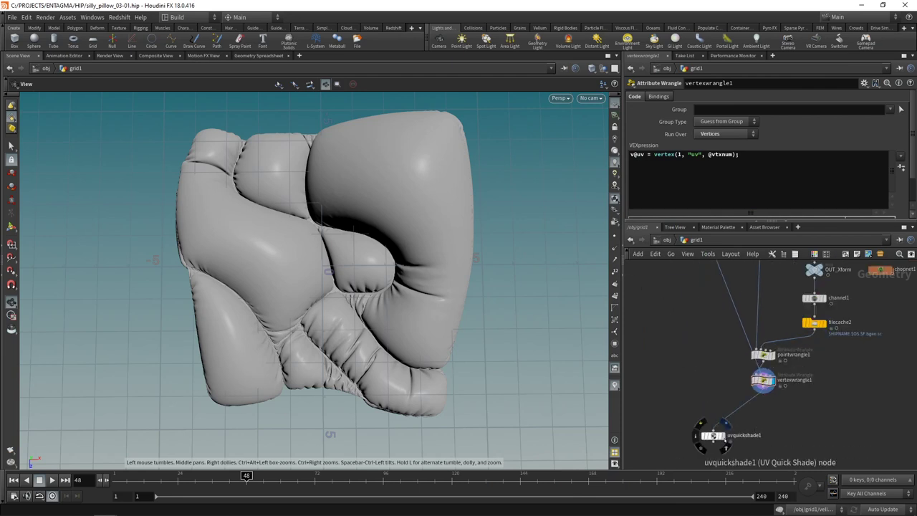
pyautogui.click(729, 427)
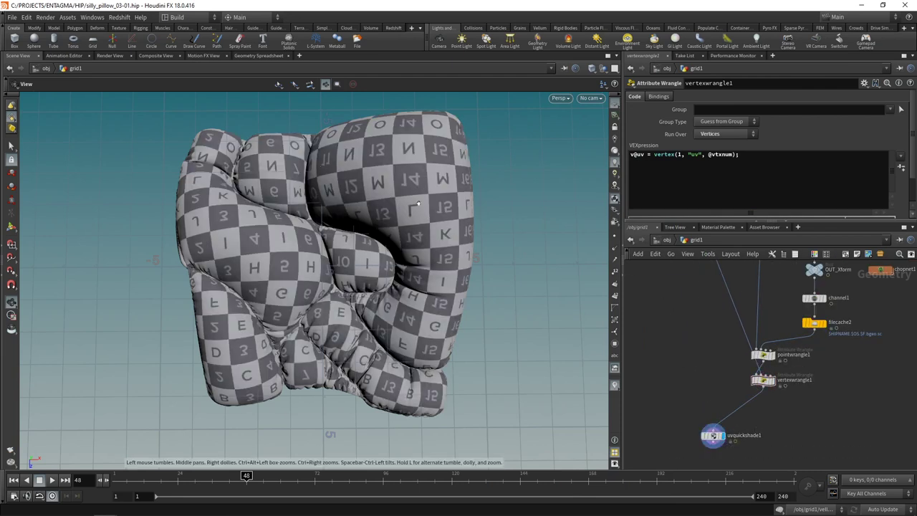
pyautogui.click(177, 477)
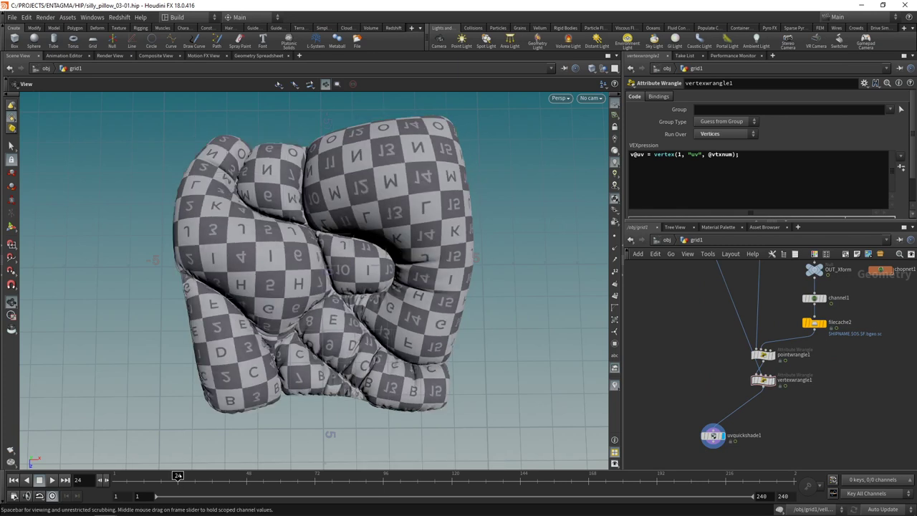
pyautogui.click(392, 477)
pyautogui.click(488, 476)
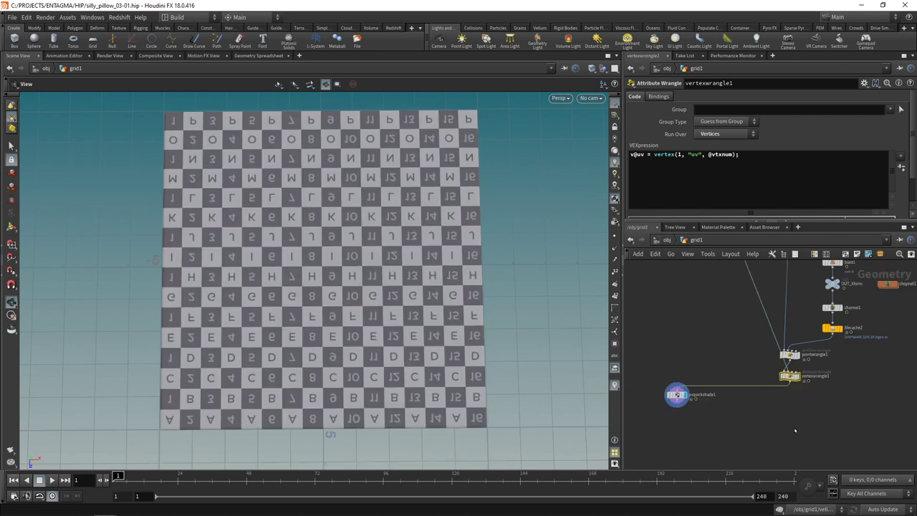
pyautogui.press('Tab')
# Step: Add a Null named OUT below vertexwrangle1, display it, and save the scene
pyautogui.write('nu')
pyautogui.press('Return')
pyautogui.click(789, 398)
pyautogui.doubleClick(803, 397)
pyautogui.write('OUT')
pyautogui.press('Return')
pyautogui.click(797, 398)
pyautogui.hotkey('ctrl', 's')
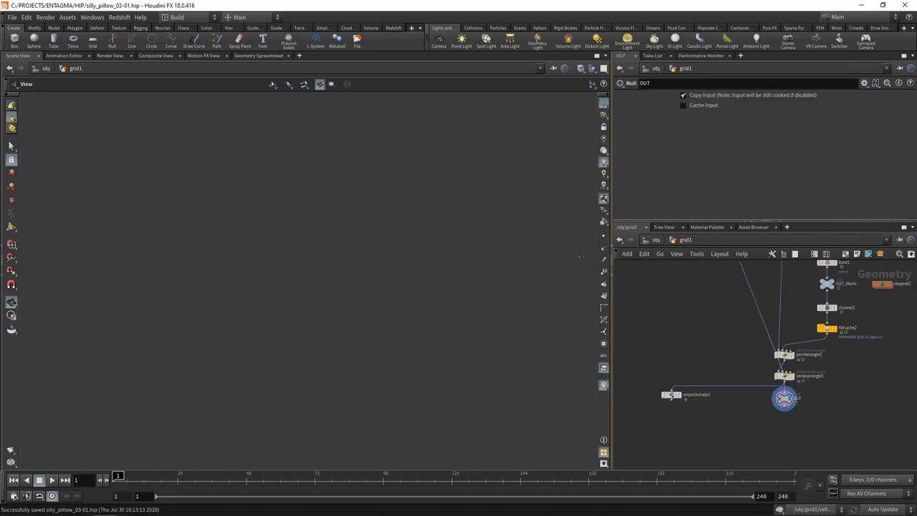
# Step: Widen the panes, close the scene tree, material and asset library panels, and pin the network view
pyautogui.moveTo(621, 236); pyautogui.dragTo(486, 237)
pyautogui.click(556, 227)
pyautogui.click(569, 227)
pyautogui.click(569, 227)
pyautogui.click(899, 240)
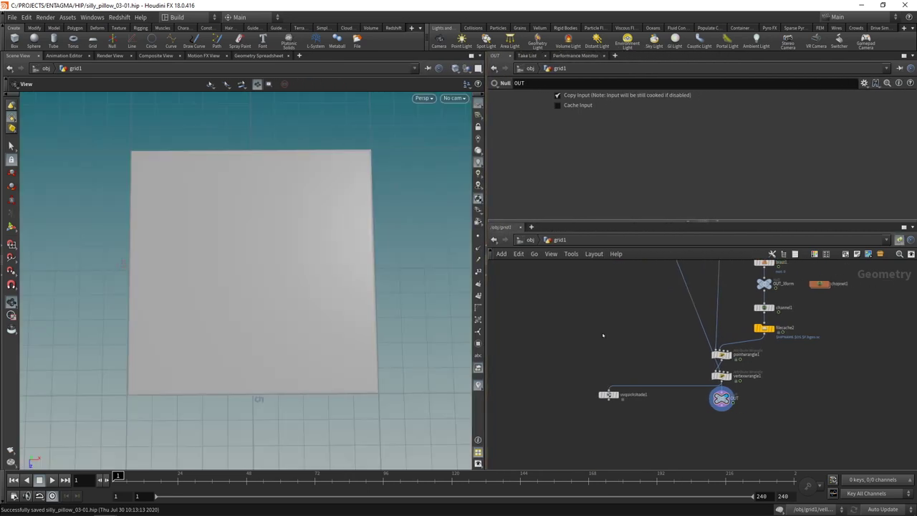
# Step: Open extra network tabs for /out and /mat, returning the main tab to /obj
pyautogui.hotkey('ctrl', 't')
pyautogui.hotkey('ctrl', 't')
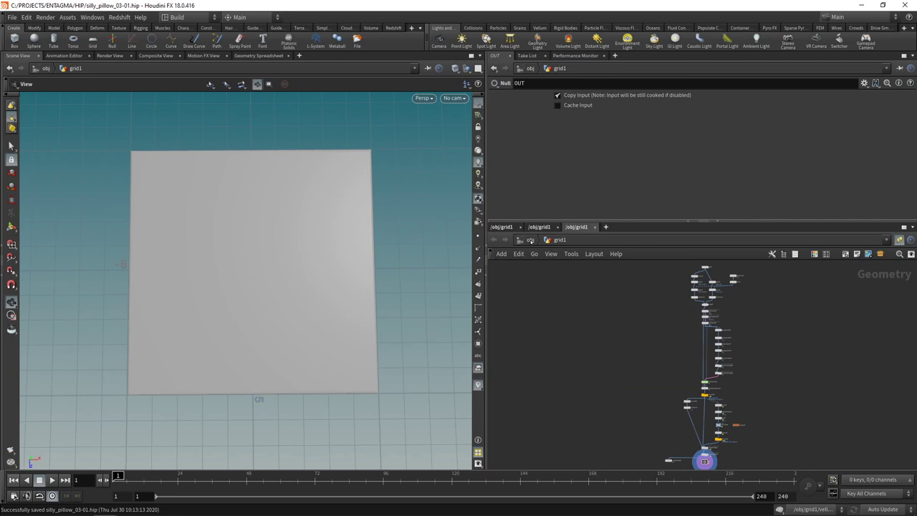
pyautogui.click(530, 240)
pyautogui.click(530, 240)
pyautogui.click(552, 281)
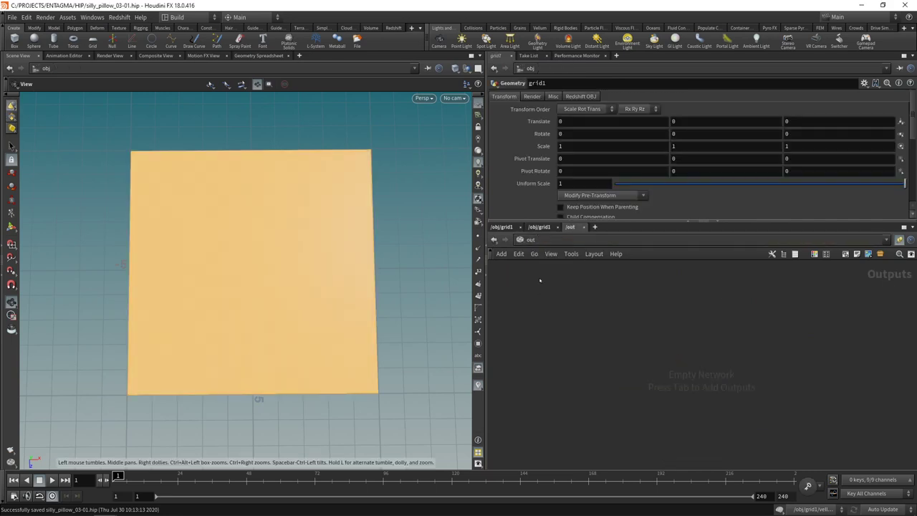
pyautogui.click(539, 227)
pyautogui.press('u')
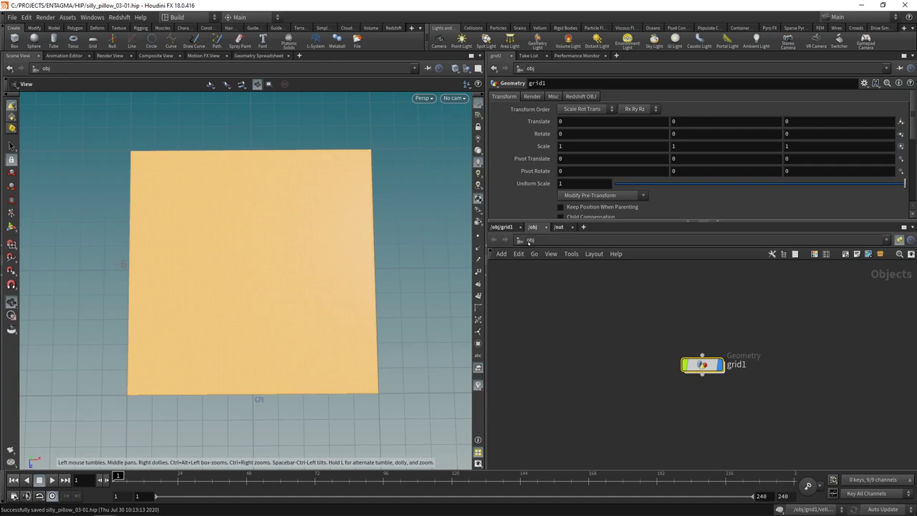
pyautogui.click(531, 240)
pyautogui.click(548, 285)
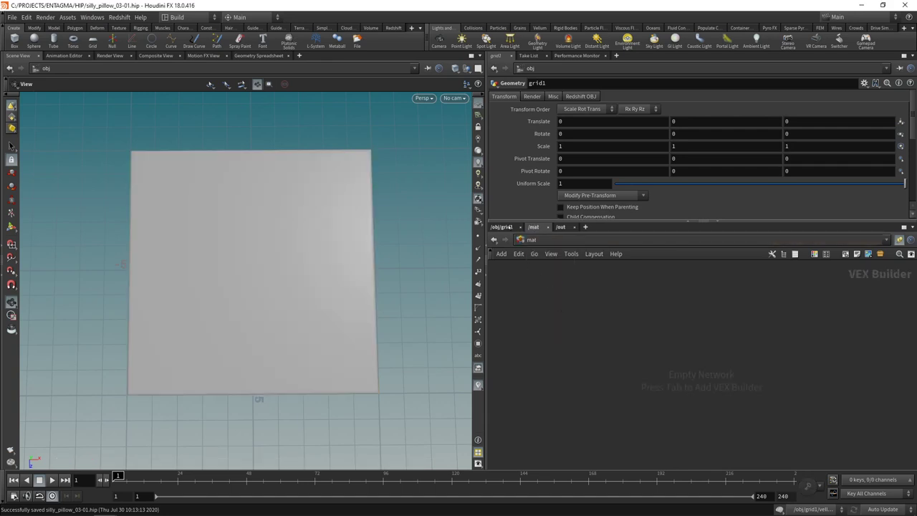
pyautogui.click(501, 227)
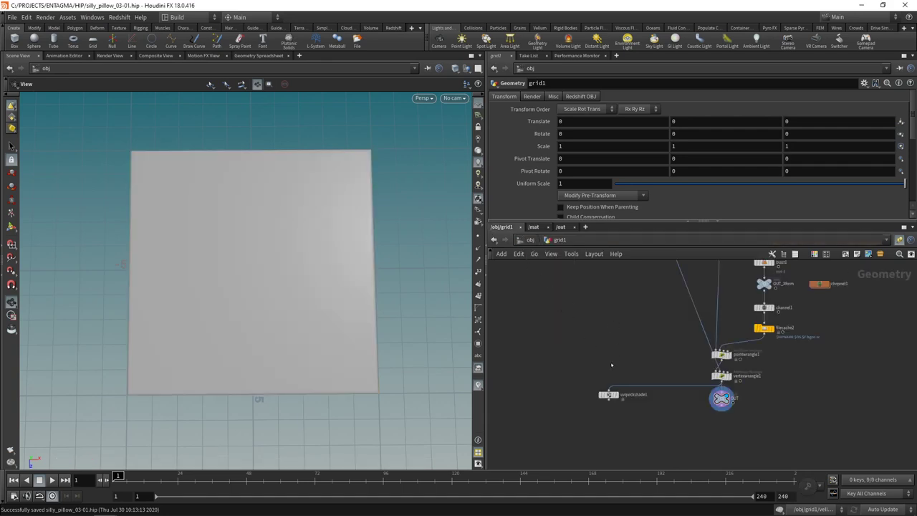
pyautogui.press('u')
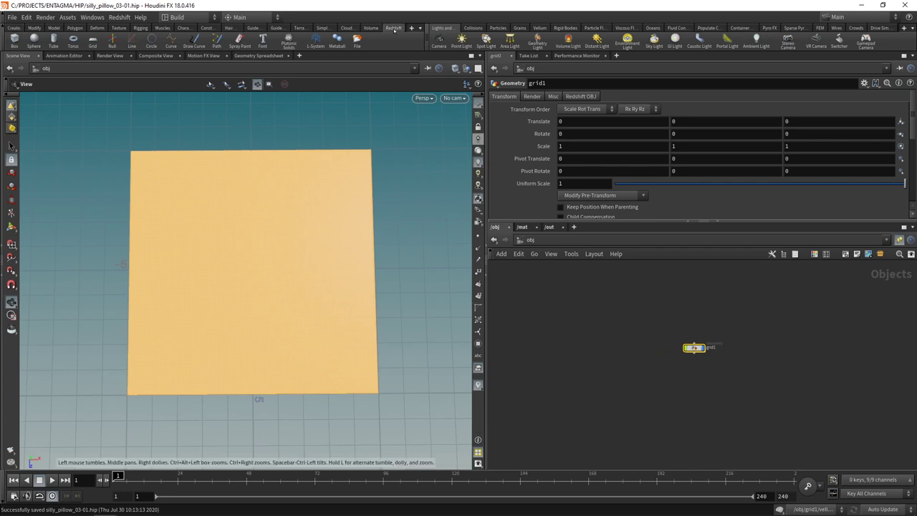
# Step: Create camera cam1 from the current viewport and adjust its view
pyautogui.keyDown('ctrl'); pyautogui.click(439, 41); pyautogui.keyUp('ctrl')
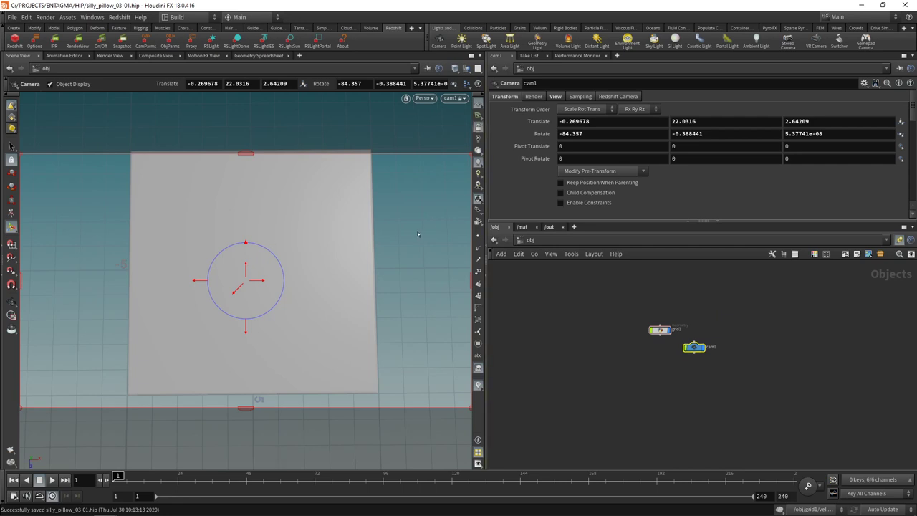
pyautogui.press('Escape')
pyautogui.scroll(-4, 248, 267)
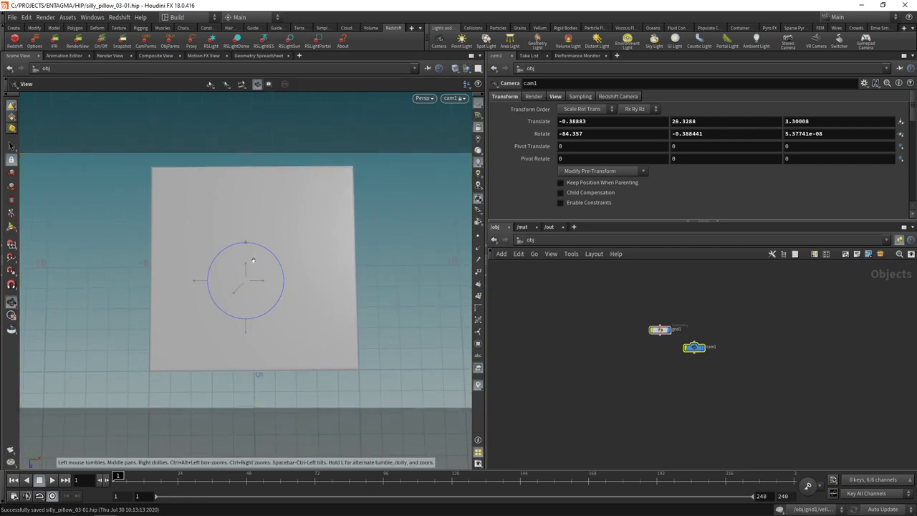
pyautogui.moveTo(249, 266); pyautogui.dragTo(251, 273)
pyautogui.press('Return')
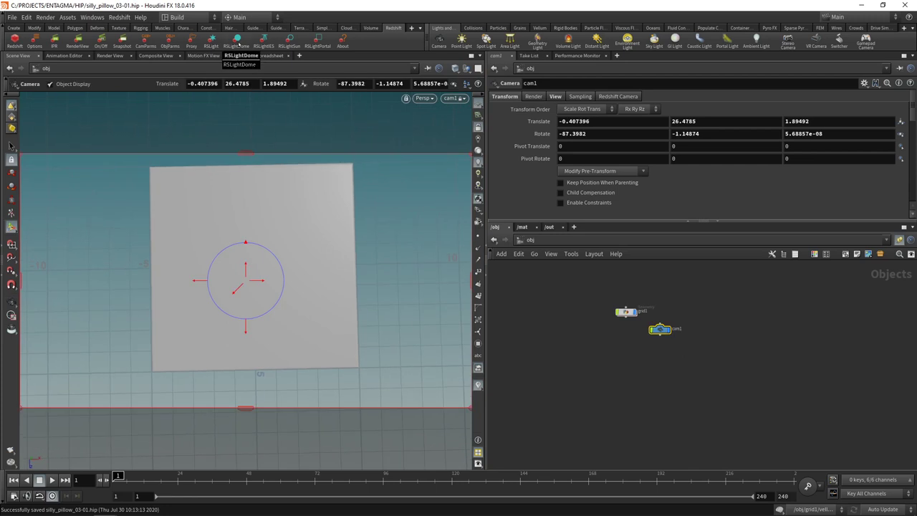
# Step: Add a Redshift dome light using Sierra_Madre_B_Ref.hdr as its dome map
pyautogui.click(237, 39)
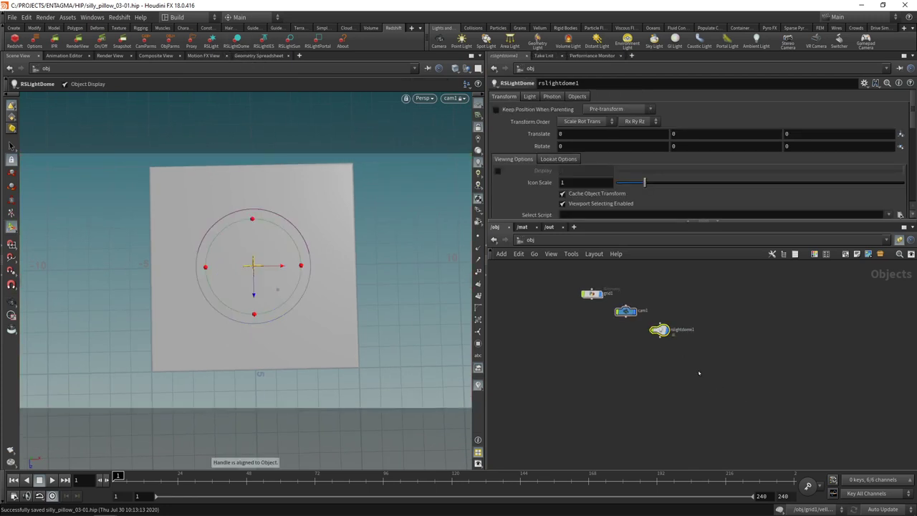
pyautogui.moveTo(698, 372); pyautogui.dragTo(652, 324)
pyautogui.click(529, 96)
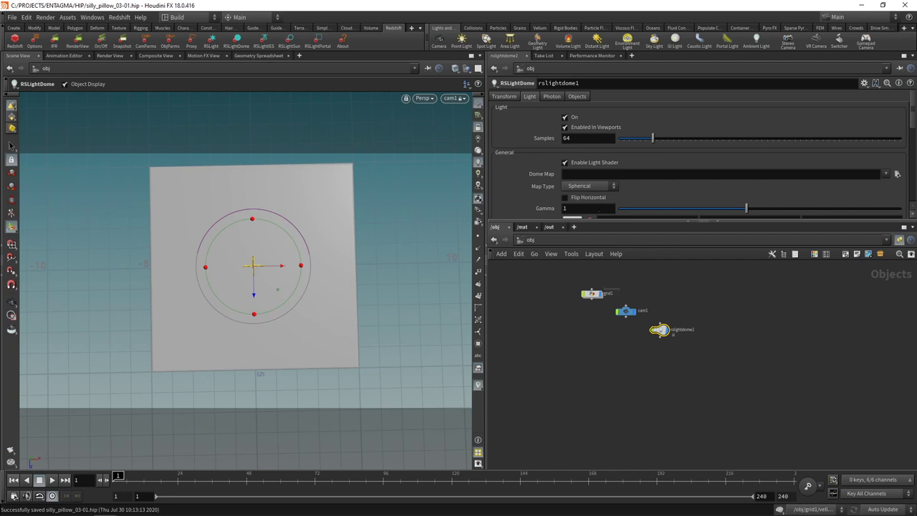
pyautogui.moveTo(702, 219); pyautogui.dragTo(702, 273)
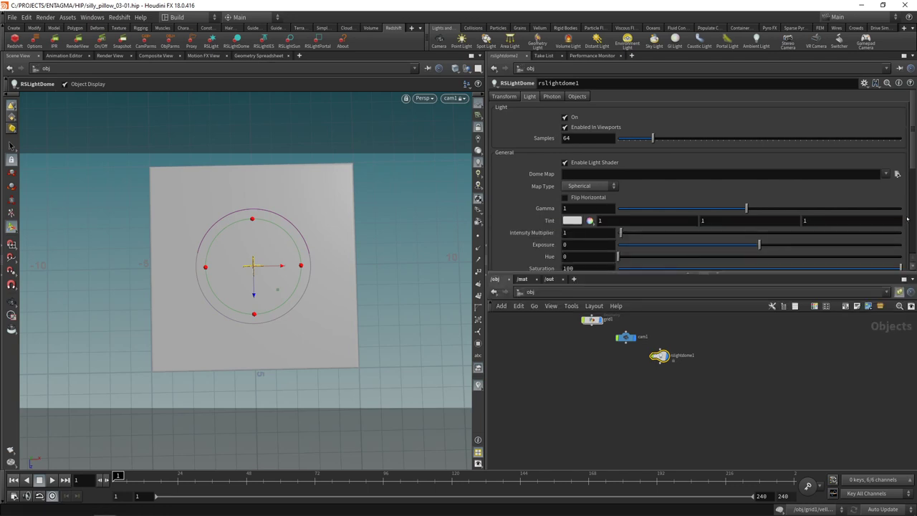
pyautogui.click(886, 174)
pyautogui.click(896, 184)
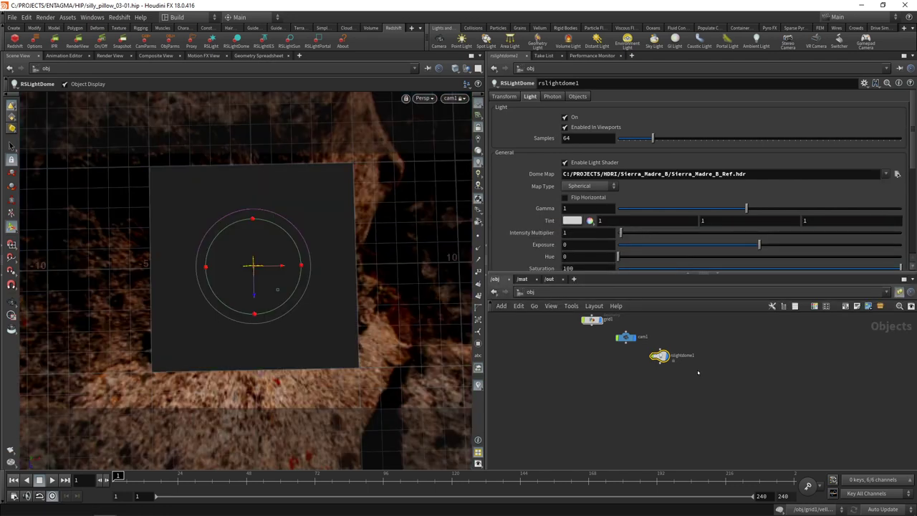
# Step: Set the dome light gamma to 0.4242 and saturation to 30, then check the sky
pyautogui.click(576, 207)
pyautogui.write('0.4242')
pyautogui.press('Tab')
pyautogui.write('30')
pyautogui.press('Return')
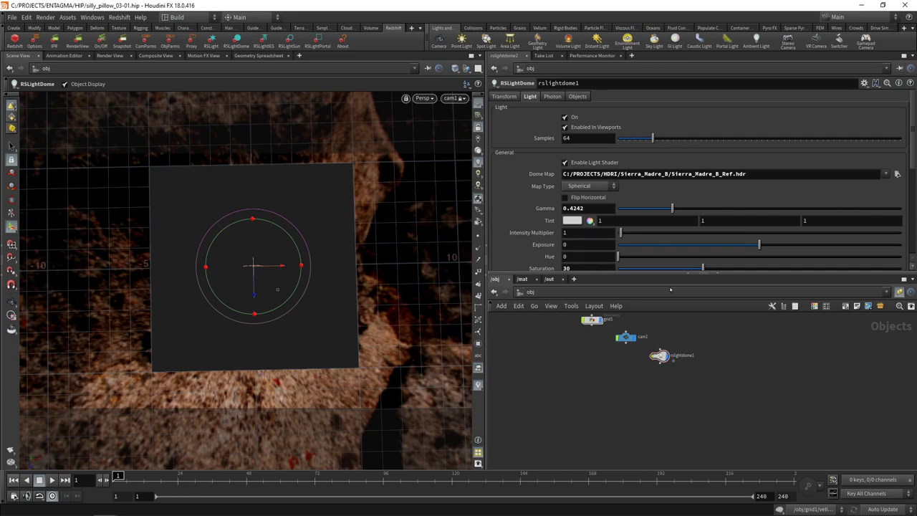
pyautogui.moveTo(701, 273); pyautogui.dragTo(701, 288)
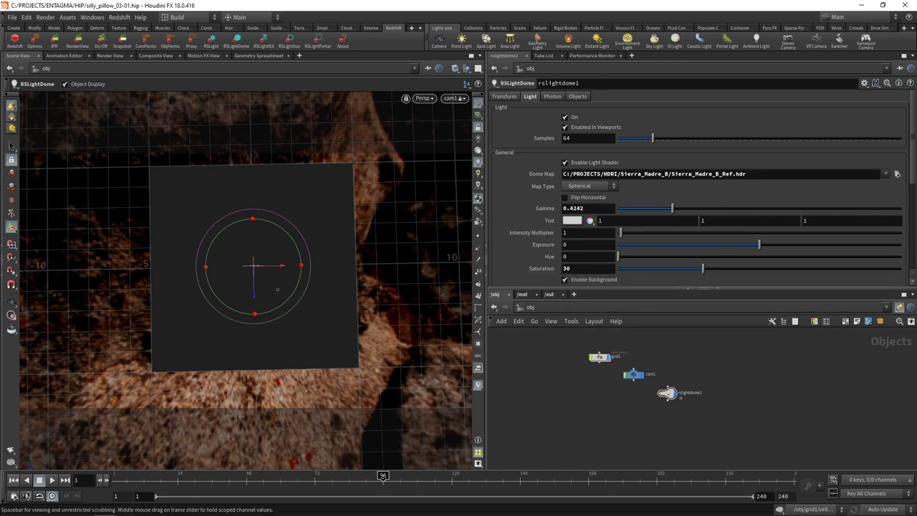
pyautogui.moveTo(396, 353)
pyautogui.keyDown('alt'); pyautogui.mouseDown()
pyautogui.moveTo(394, 387)
pyautogui.moveTo(398, 337)
pyautogui.mouseUp(); pyautogui.keyUp('alt')
pyautogui.click(477, 69)
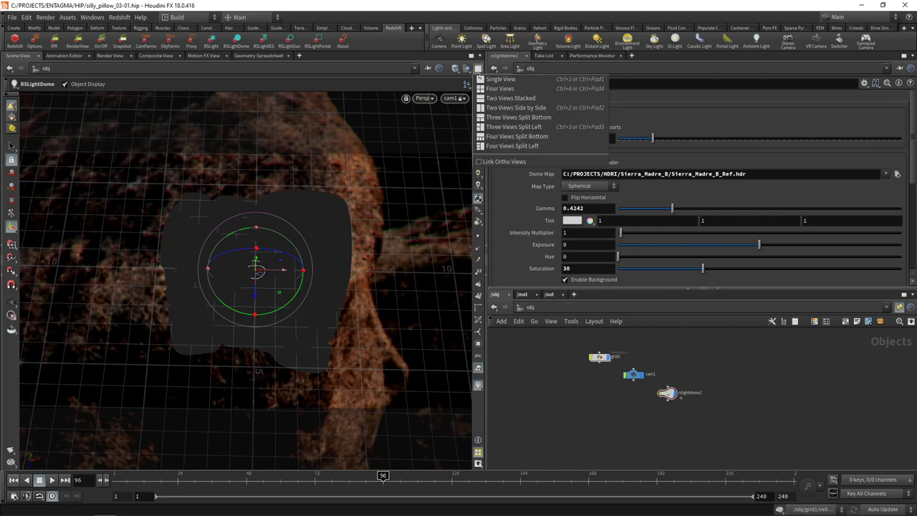
# Step: In Four Views, add a grid object lowered to Y -1.625 with uniform scale 3
pyautogui.click(500, 88)
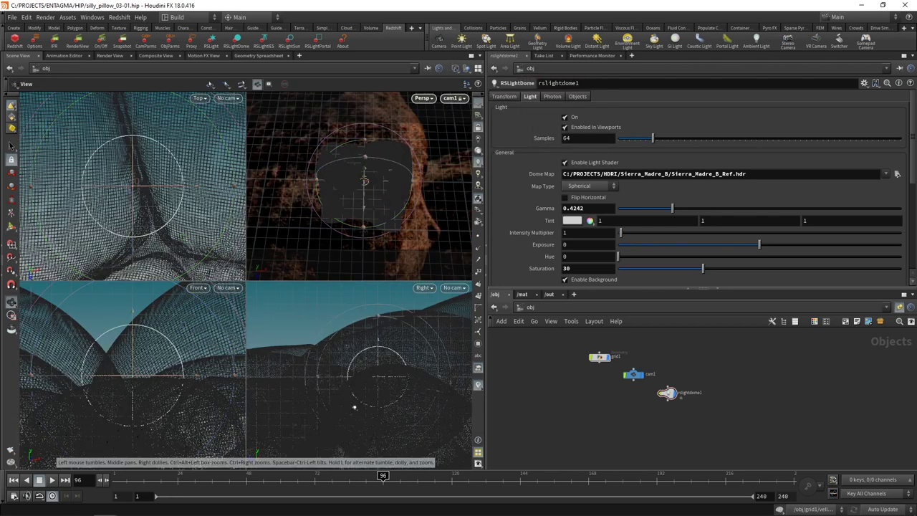
pyautogui.press('Tab')
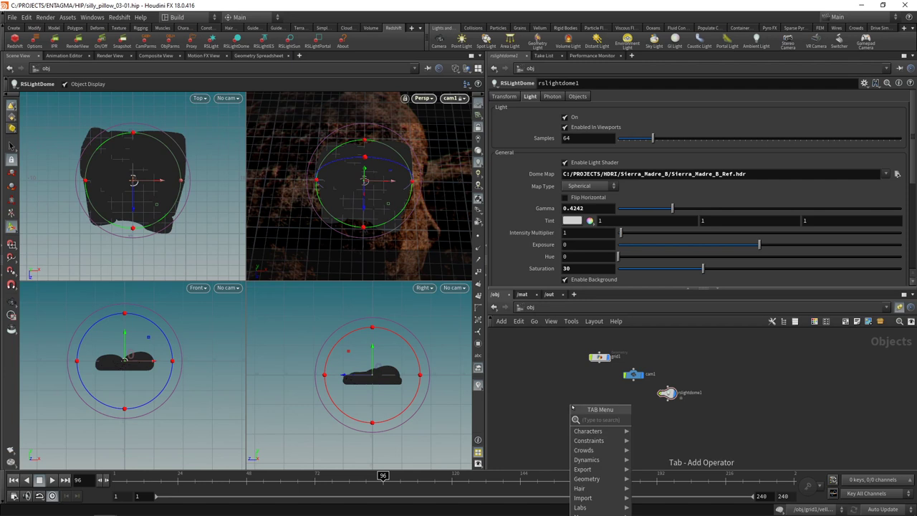
pyautogui.press('Escape')
pyautogui.click(572, 407)
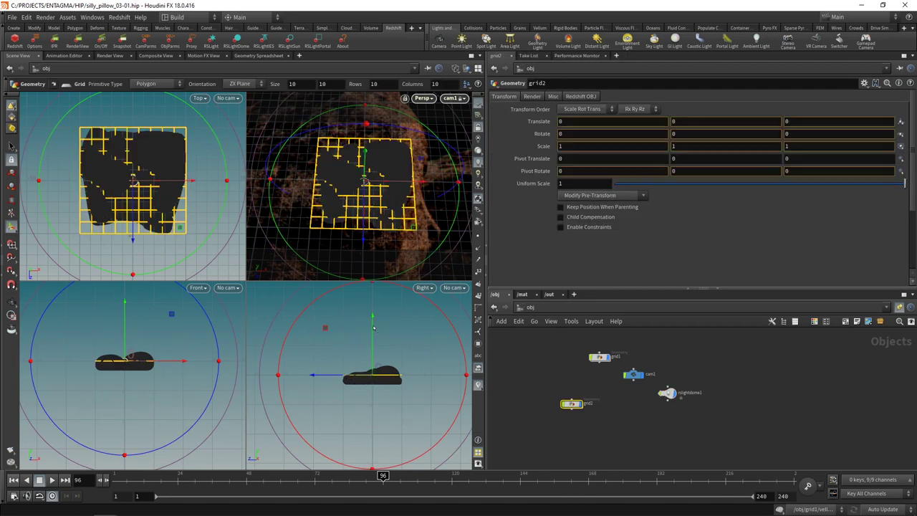
pyautogui.moveTo(373, 326); pyautogui.dragTo(373, 339)
pyautogui.scroll(5, 372, 338)
pyautogui.click(573, 183)
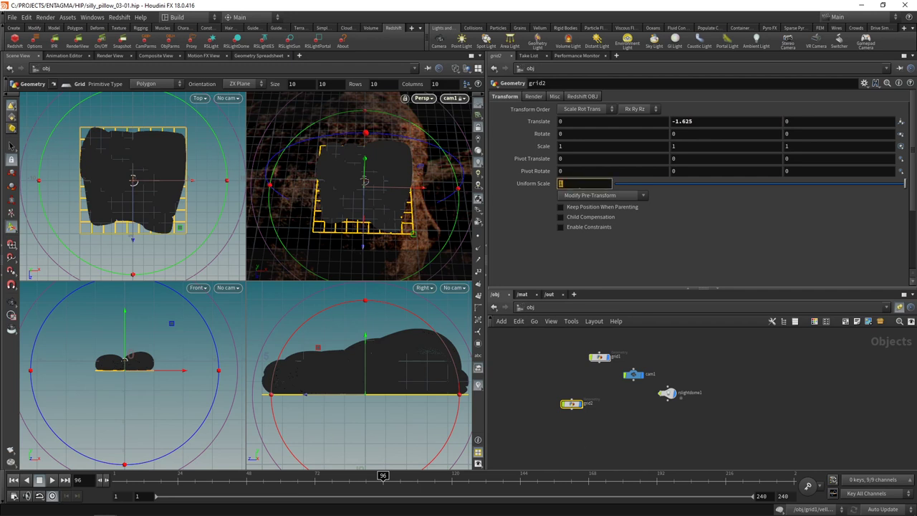
# Step: Inside the grid object, set the grid to 40 rows and 40 columns
pyautogui.doubleClick(571, 403)
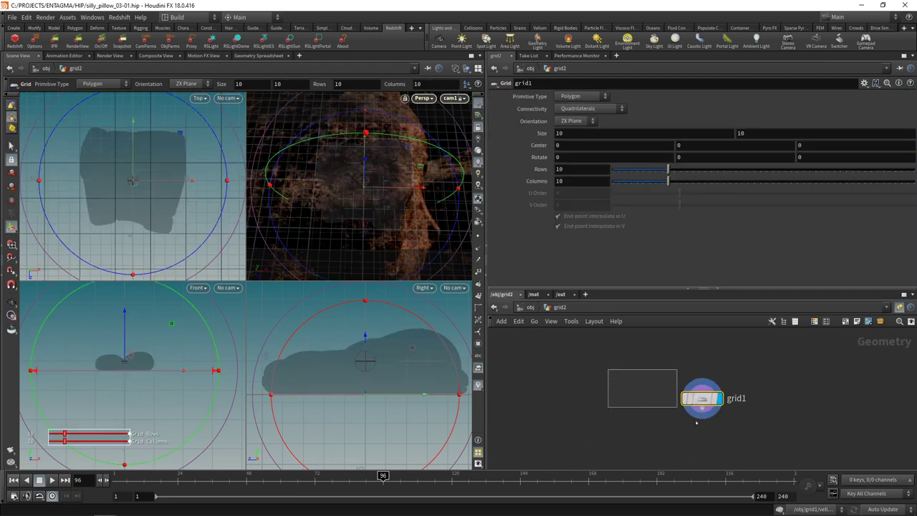
pyautogui.click(581, 169)
pyautogui.write('40')
pyautogui.press('Tab')
pyautogui.write('40')
pyautogui.press('Return')
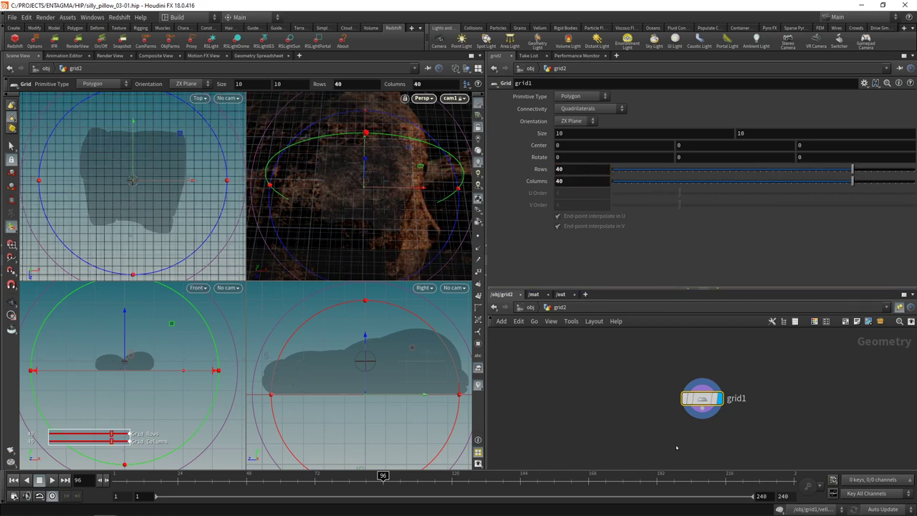
# Step: Add UV Texture and Normal nodes below the grid
pyautogui.moveTo(677, 447); pyautogui.dragTo(664, 427, button='middle')
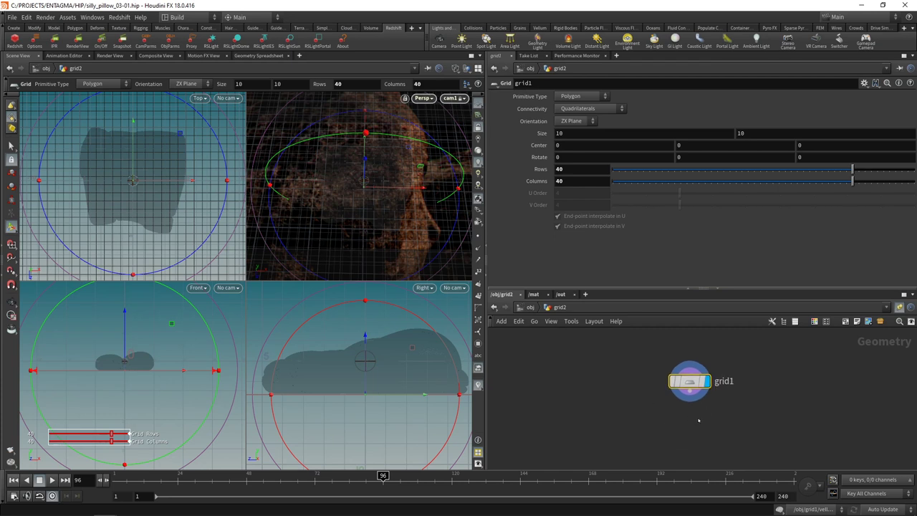
pyautogui.press('Tab')
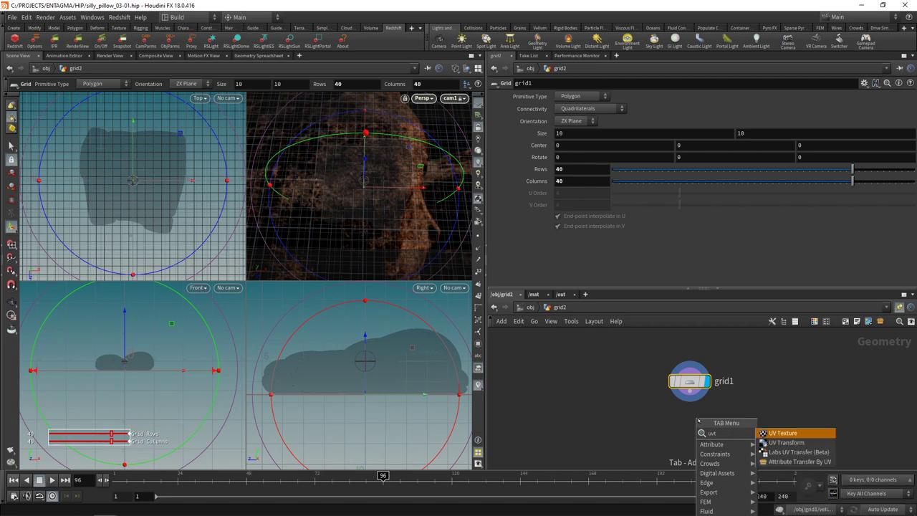
pyautogui.write('uv tex')
pyautogui.press('Return')
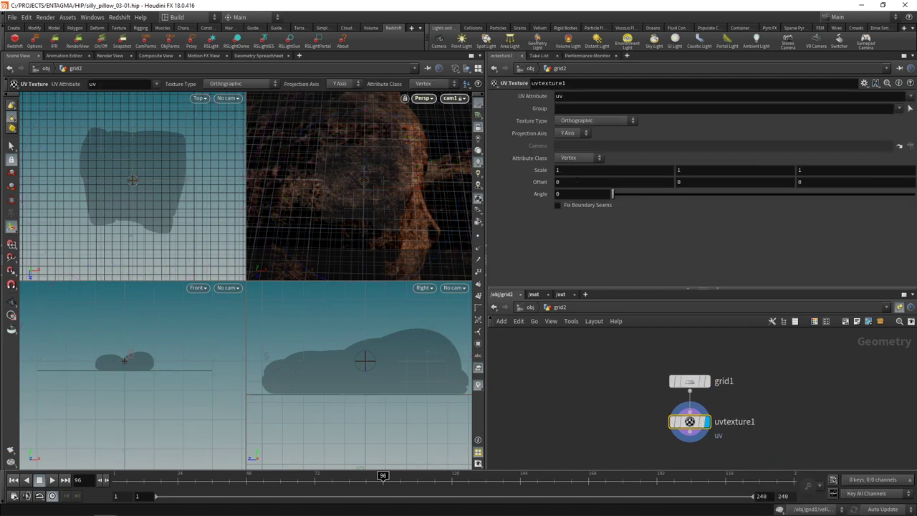
pyautogui.moveTo(667, 449); pyautogui.dragTo(663, 405, button='middle')
pyautogui.press('Tab')
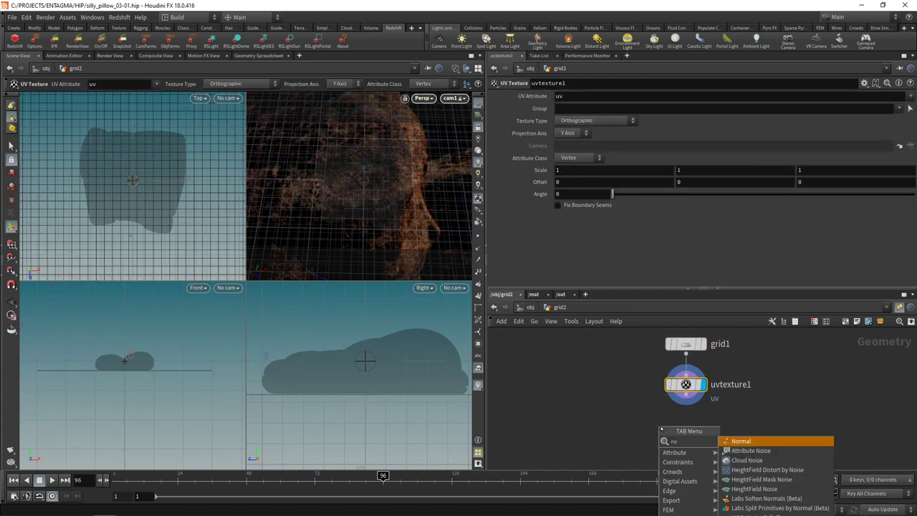
pyautogui.write('normal')
pyautogui.press('Return')
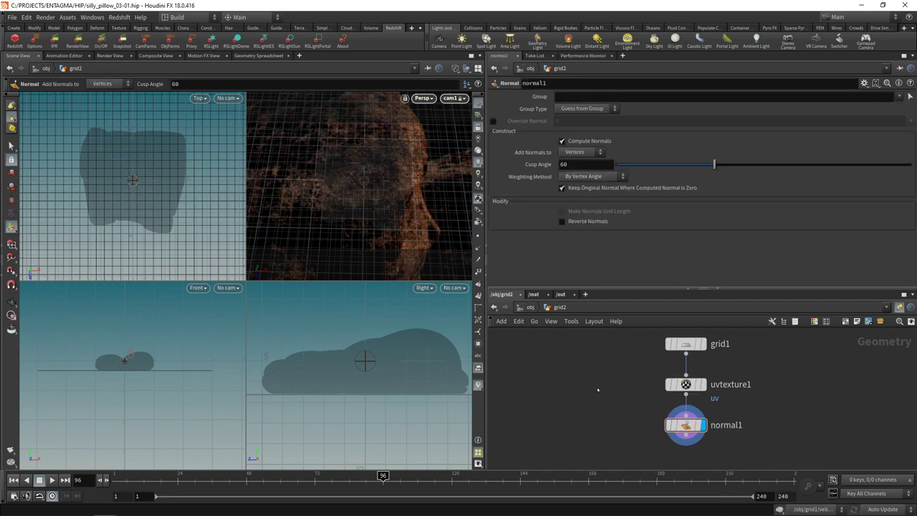
# Step: Rename the object to BG, place it beside grid1, and save
pyautogui.press('u')
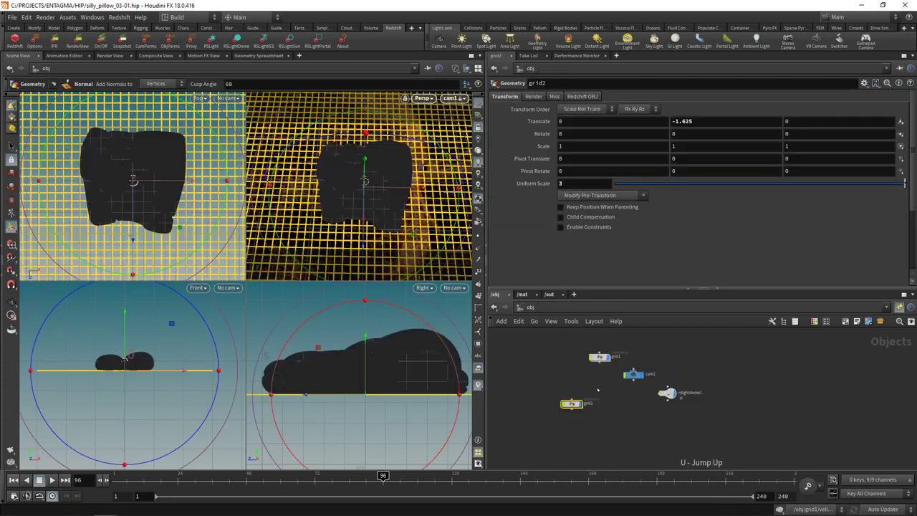
pyautogui.press('Return')
pyautogui.moveTo(571, 403); pyautogui.dragTo(551, 356)
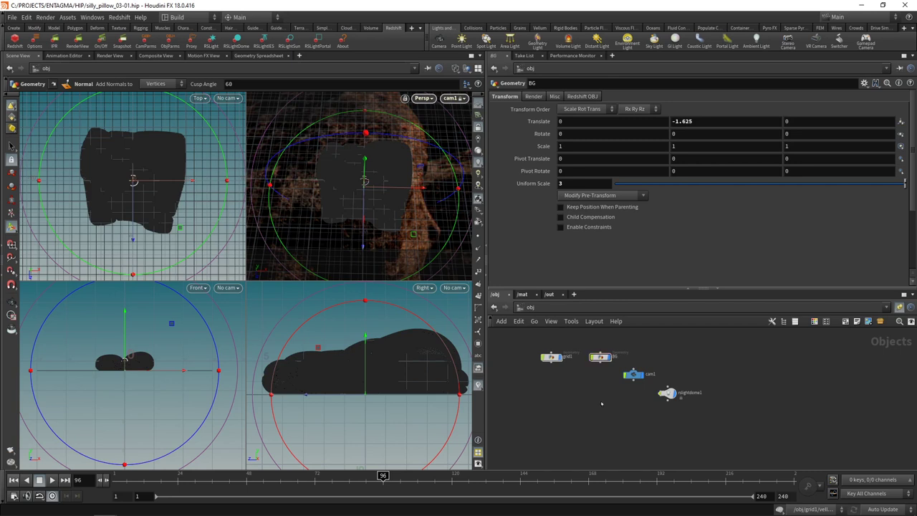
pyautogui.hotkey('ctrl', 's')
# Step: Create an RS Material Builder in /mat and go inside it
pyautogui.click(523, 294)
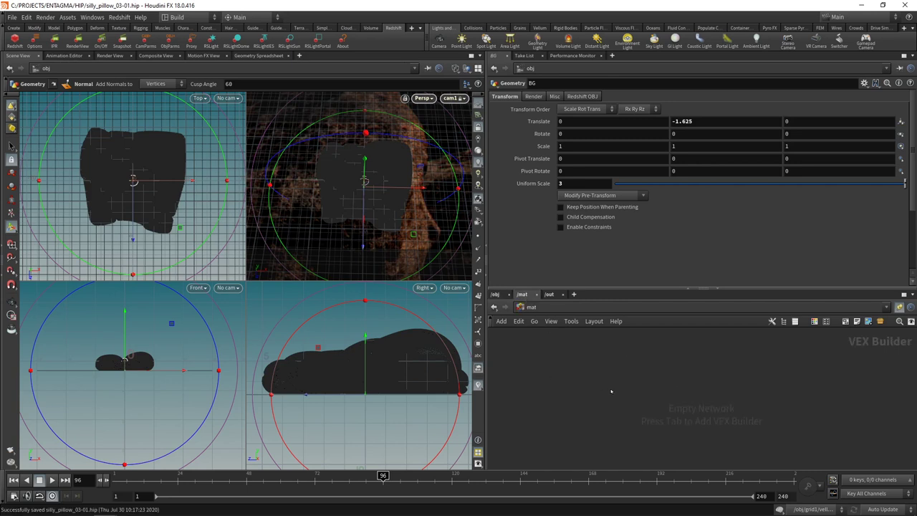
pyautogui.press('Tab')
pyautogui.write('rsma')
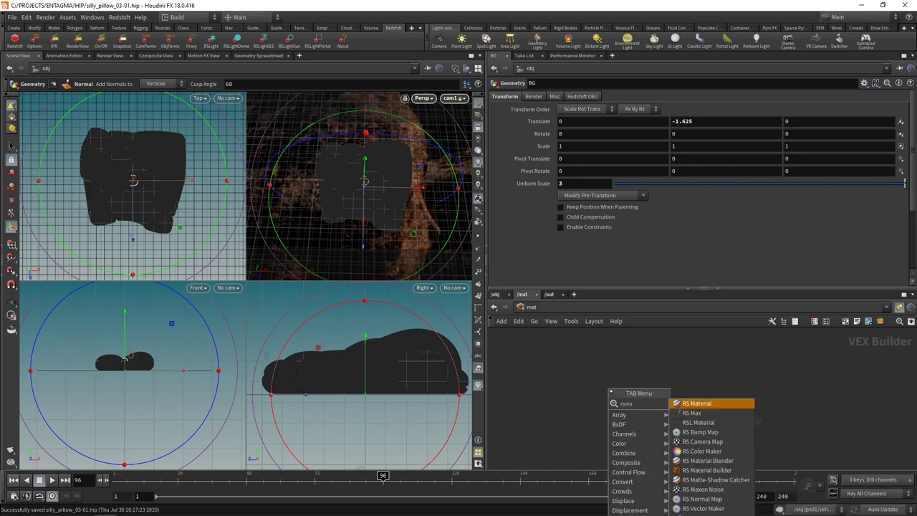
pyautogui.press('Down')
pyautogui.press('Down')
pyautogui.press('Down')
pyautogui.press('Down')
pyautogui.press('Down')
pyautogui.press('Down')
pyautogui.press('Down')
pyautogui.press('Return')
pyautogui.doubleClick(611, 390)
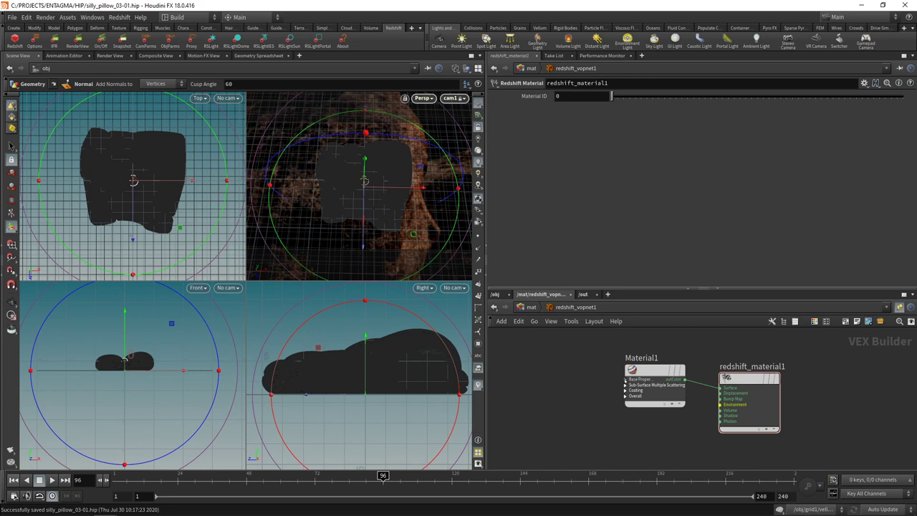
# Step: Add a Radial-mapped RS Ramp and wire it into Material1's diffuse weight
pyautogui.click(627, 379)
pyautogui.press('Tab')
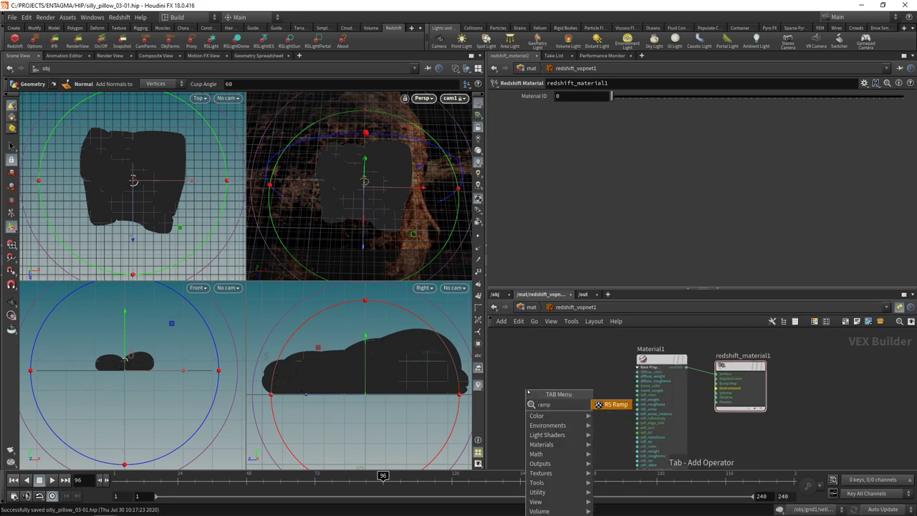
pyautogui.write('ramp')
pyautogui.press('Return')
pyautogui.click(527, 394)
pyautogui.click(574, 142)
pyautogui.click(575, 159)
pyautogui.scroll(2, 579, 394)
pyautogui.click(537, 393)
pyautogui.click(662, 369)
# Step: Set Material1's reflection weight to 0
pyautogui.scroll(-3, 623, 428)
pyautogui.click(667, 412)
pyautogui.click(583, 231)
pyautogui.write('0')
pyautogui.press('Return')
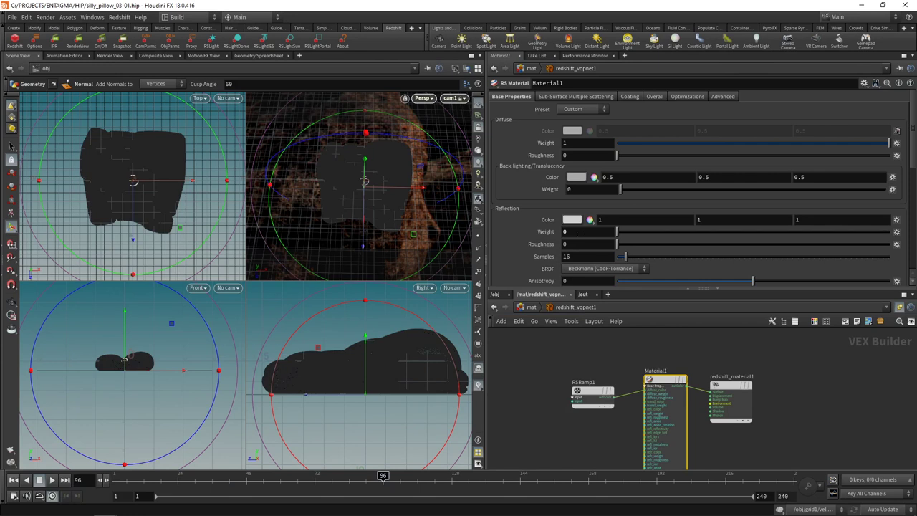
# Step: Add a key at 0.51 to RSRamp1 and colour the keys blue, pink-red FF002A and orange FF7F00
pyautogui.click(592, 394)
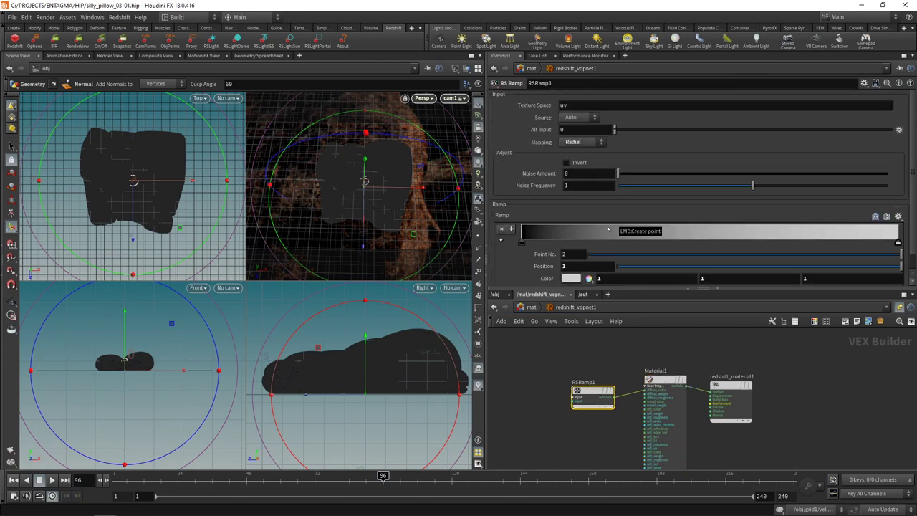
pyautogui.click(713, 231)
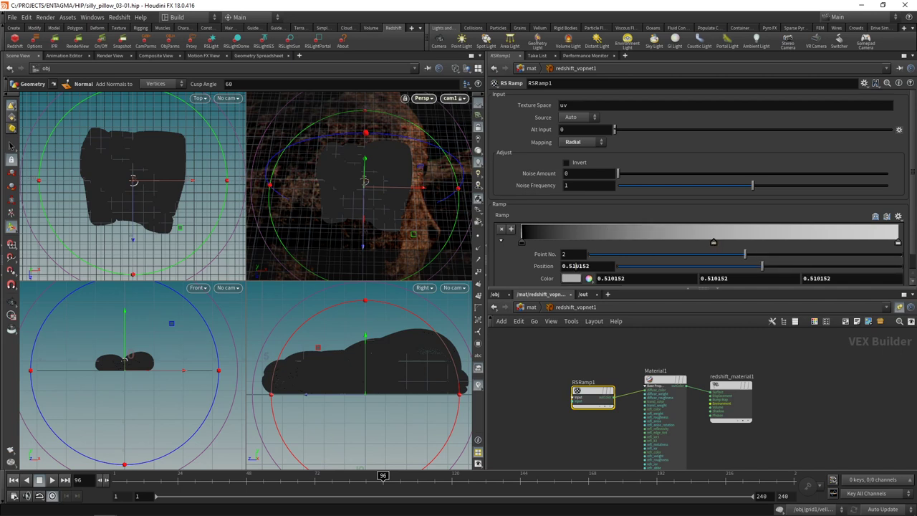
pyautogui.click(573, 278)
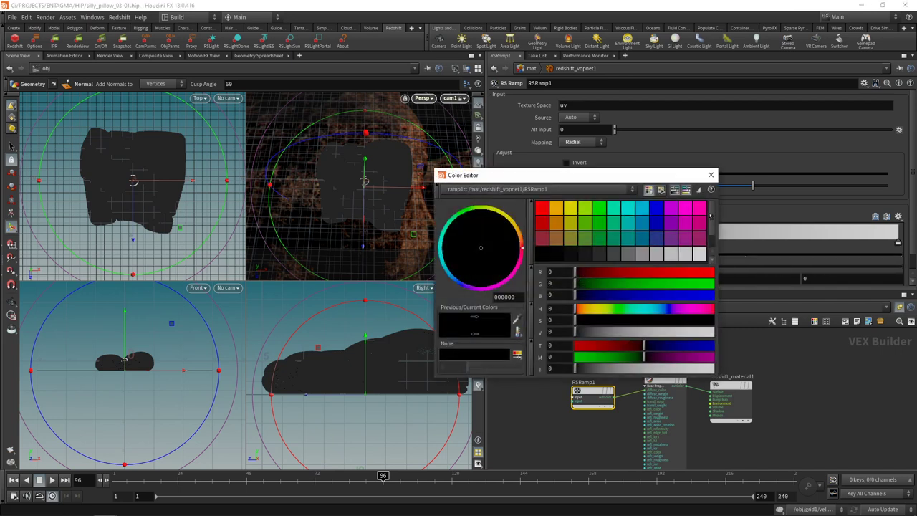
pyautogui.moveTo(514, 270); pyautogui.dragTo(521, 254)
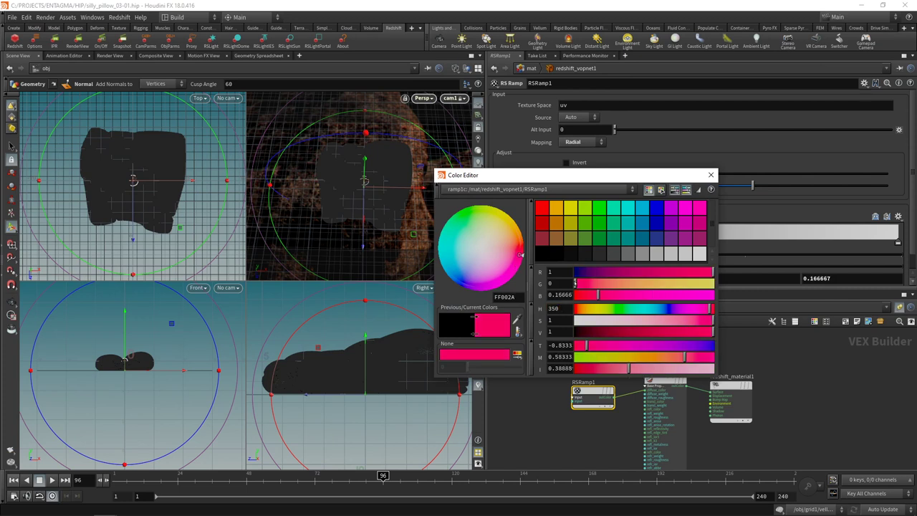
pyautogui.click(710, 175)
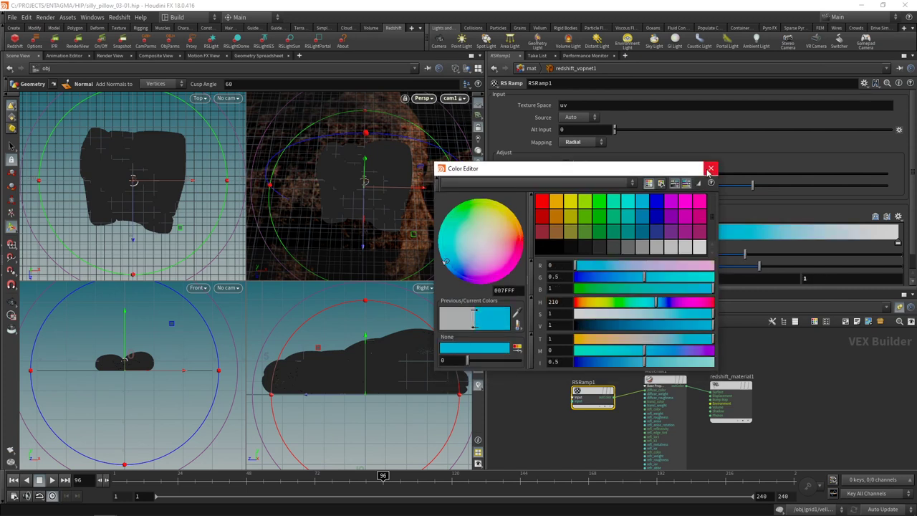
pyautogui.click(711, 168)
pyautogui.click(556, 200)
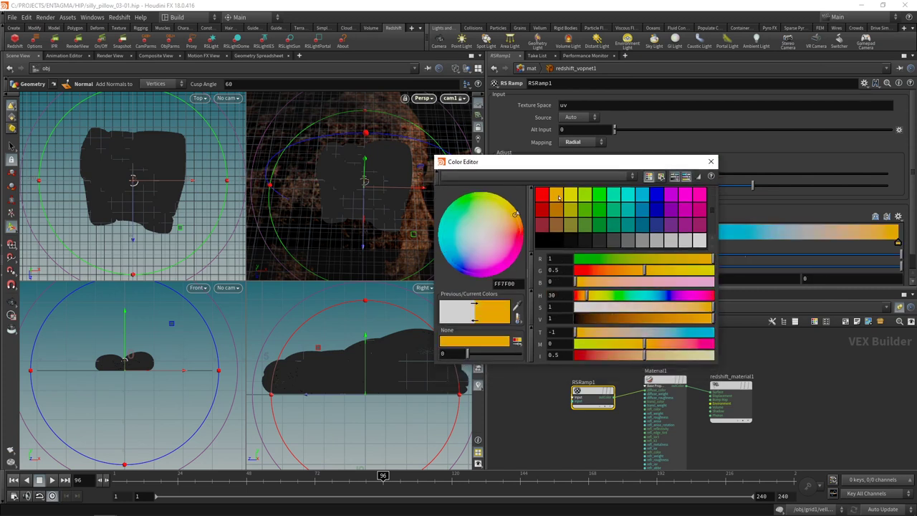
pyautogui.click(711, 162)
pyautogui.click(501, 294)
pyautogui.moveTo(569, 417); pyautogui.dragTo(610, 343)
# Step: Assign /mat/redshift_vopnet1 as the BG backdrop's material
pyautogui.click(532, 97)
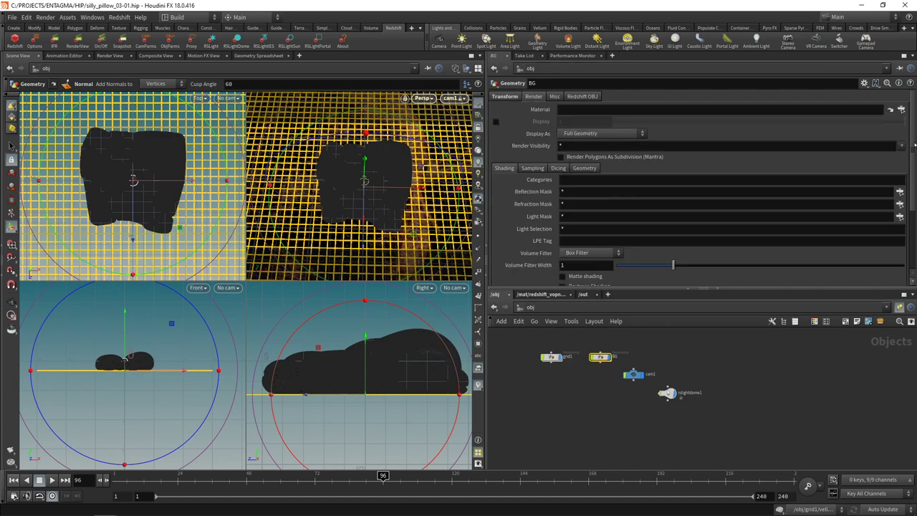
pyautogui.click(901, 109)
pyautogui.doubleClick(757, 78)
pyautogui.press('Escape')
pyautogui.moveTo(389, 176); pyautogui.dragTo(414, 189)
pyautogui.press('Return')
# Step: Set cam1's focal length to 85 and save the scene
pyautogui.moveTo(607, 414); pyautogui.dragTo(644, 370)
pyautogui.click(556, 96)
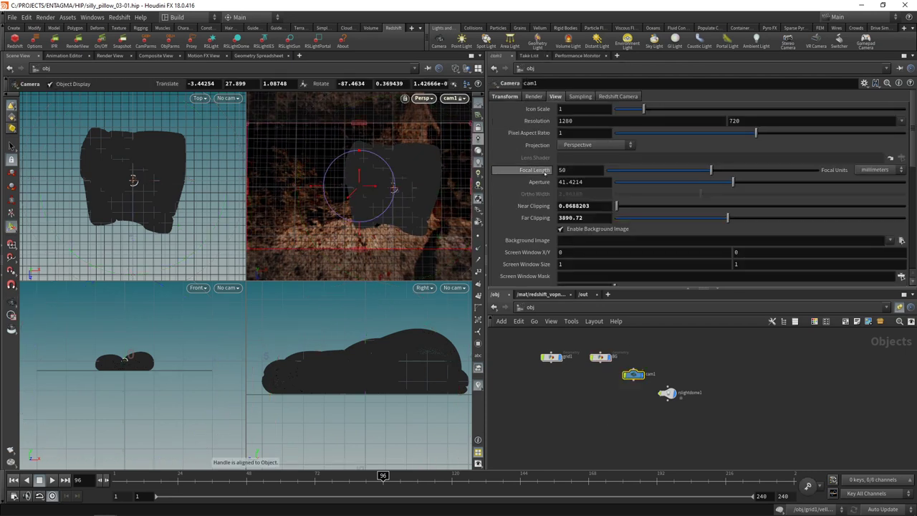
pyautogui.click(570, 170)
pyautogui.write('85')
pyautogui.press('Return')
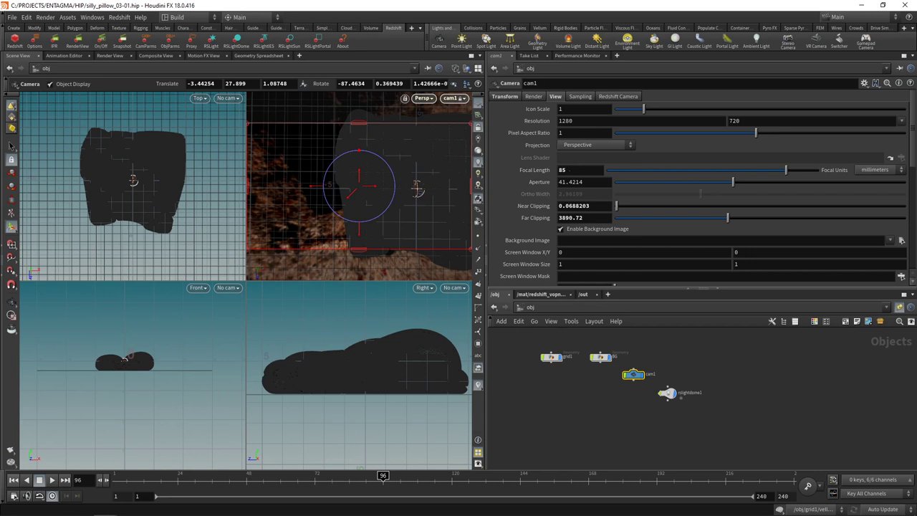
pyautogui.scroll(-3, 380, 193)
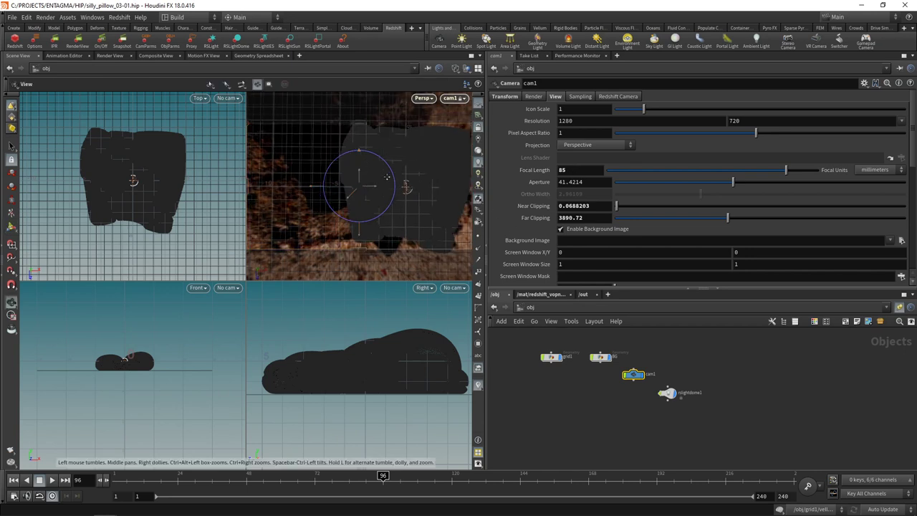
pyautogui.hotkey('ctrl', 's')
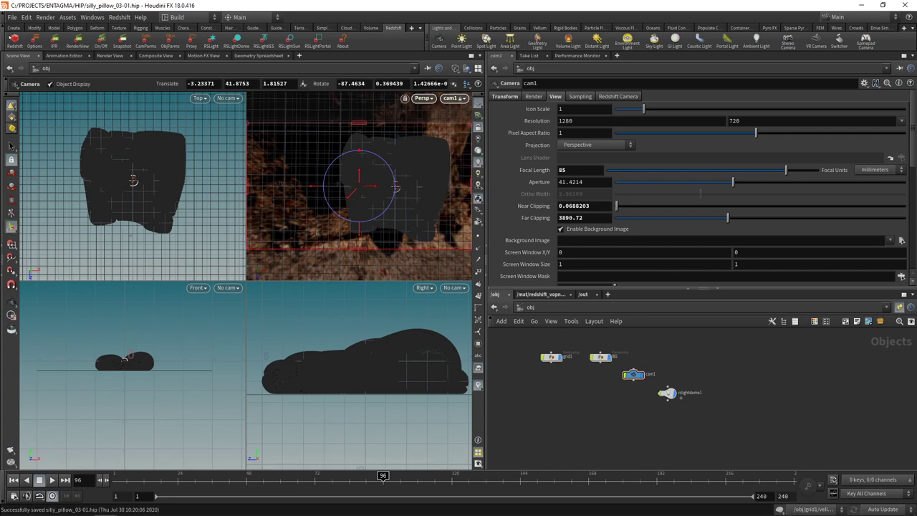
# Step: Set Redshift_ROP1's primary and secondary GI engines to Brute Force
pyautogui.click(583, 294)
pyautogui.click(724, 392)
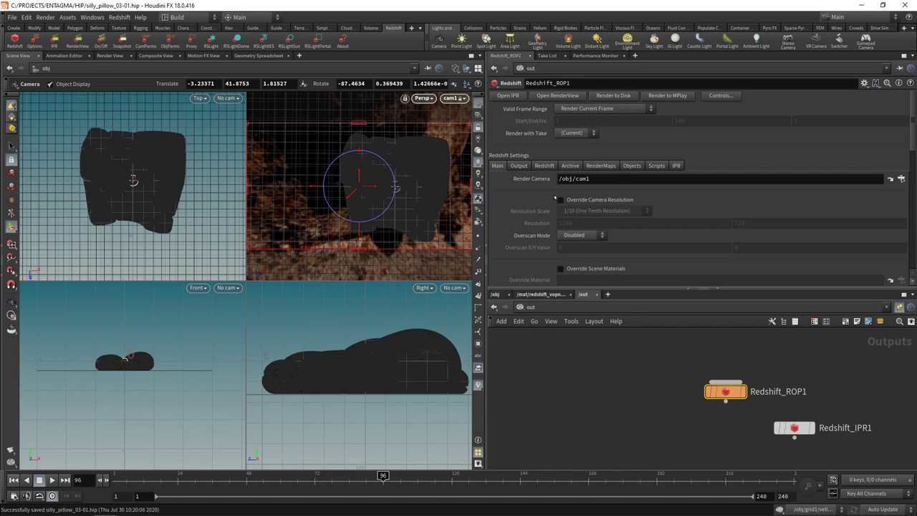
pyautogui.click(548, 166)
pyautogui.click(610, 179)
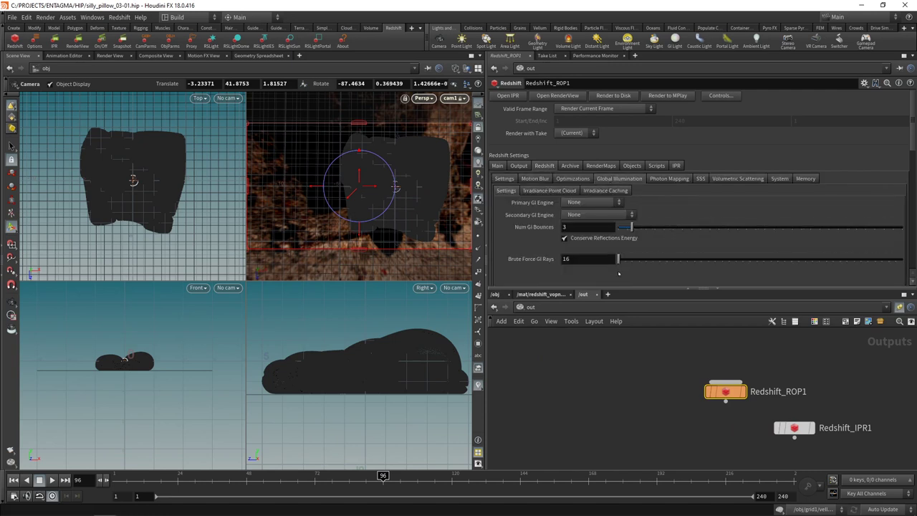
pyautogui.click(588, 215)
pyautogui.click(574, 217)
pyautogui.click(574, 216)
pyautogui.click(584, 254)
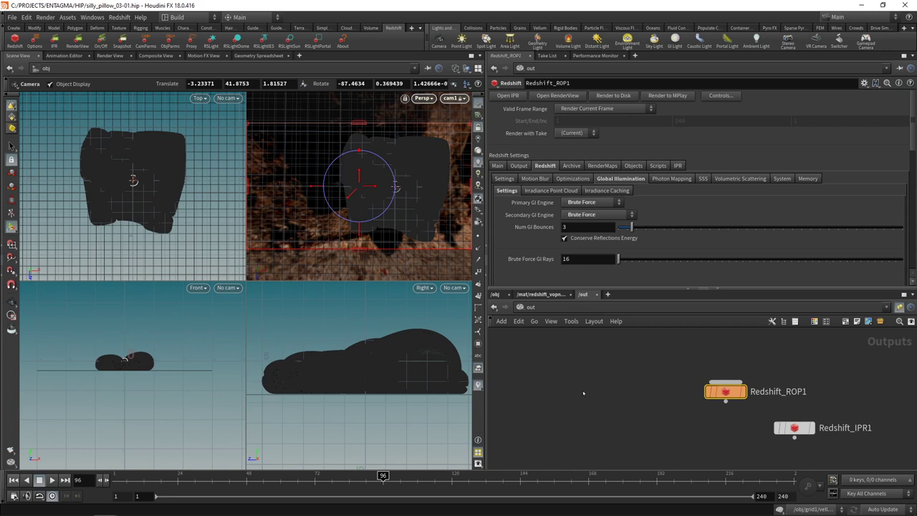
# Step: Save the scene, render a Redshift preview of the pillow and snapshot the result
pyautogui.click(495, 295)
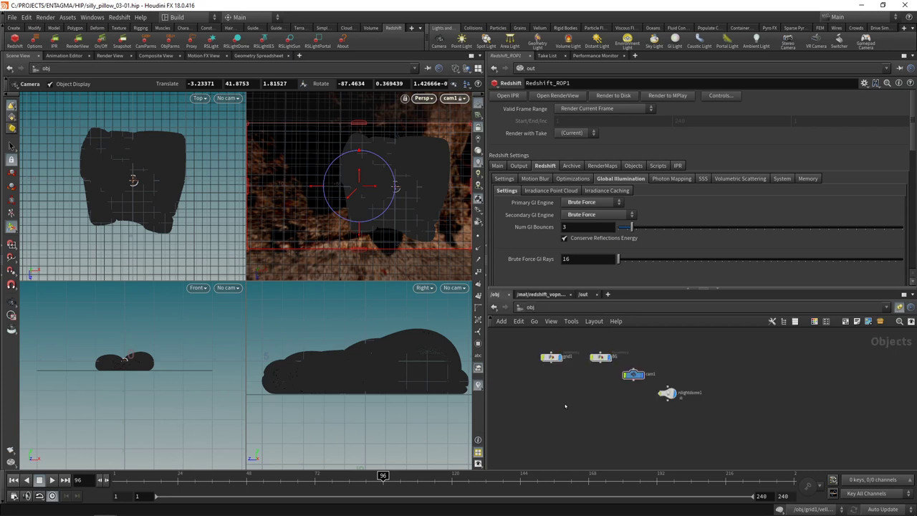
pyautogui.hotkey('ctrl', 's')
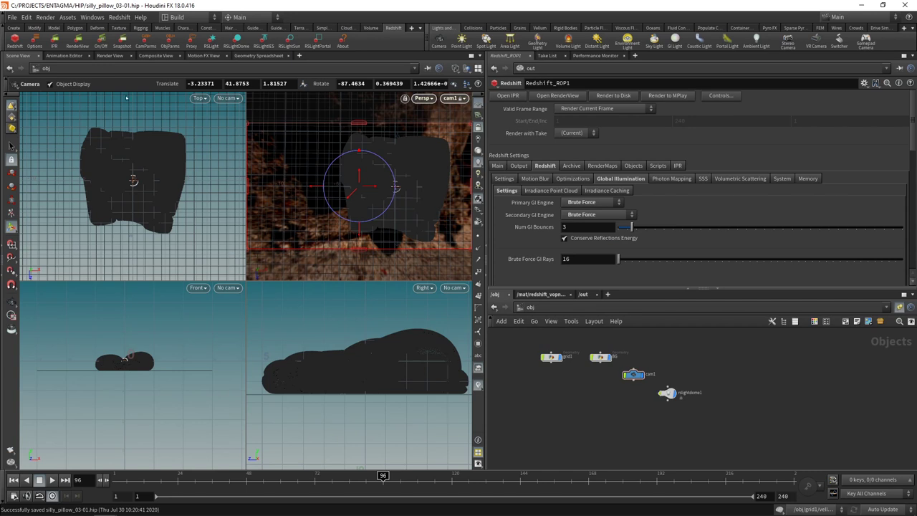
pyautogui.click(557, 95)
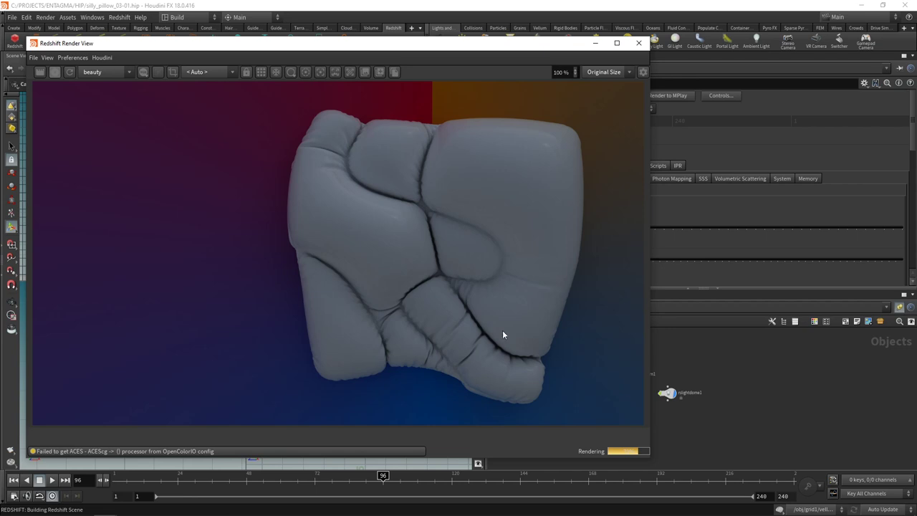
pyautogui.click(380, 72)
# Step: Rename the redshift_vopnet1 material builder to BG
pyautogui.click(594, 43)
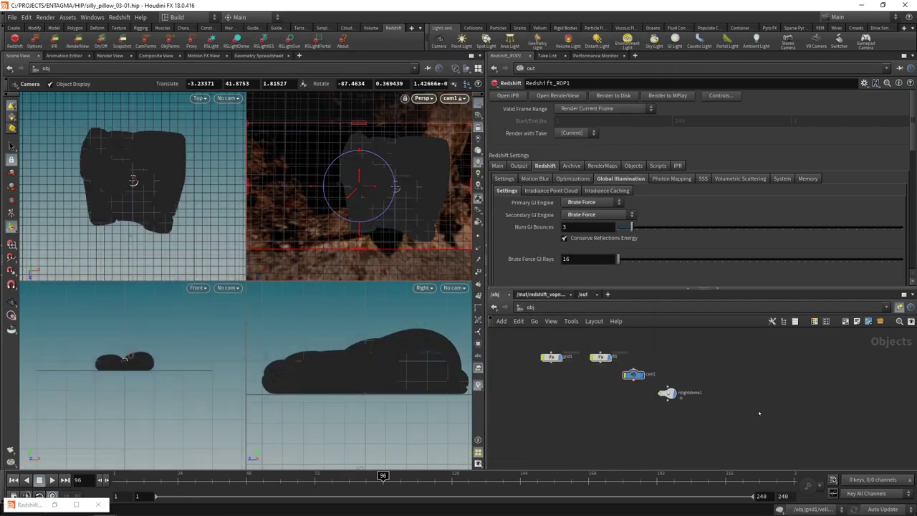
pyautogui.press('u')
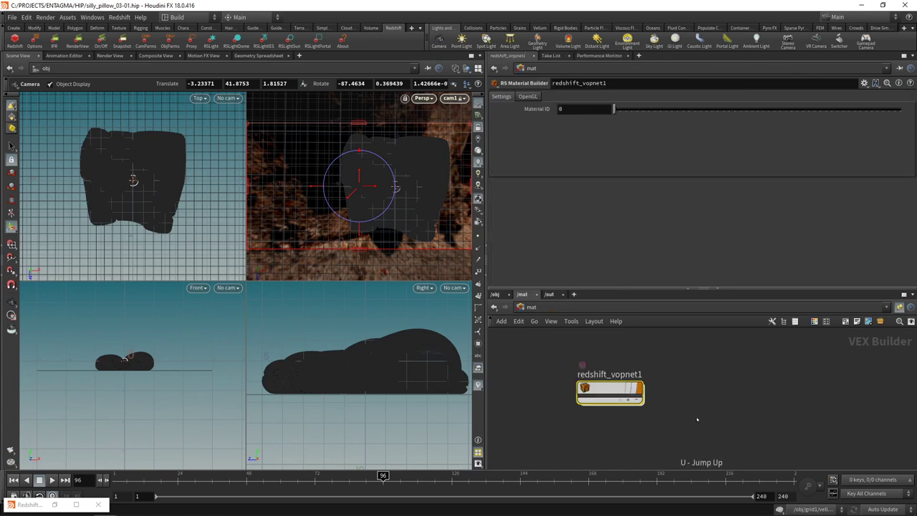
pyautogui.press('F2')
pyautogui.write('BG')
pyautogui.press('Return')
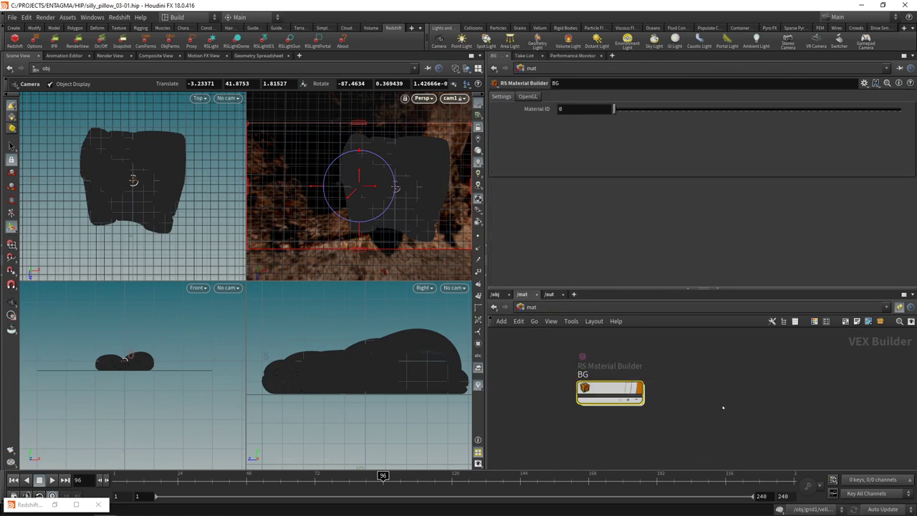
# Step: Create an RS Material Builder named pillow and give its Material1 the Silver preset
pyautogui.press('Tab')
pyautogui.write('rsmat')
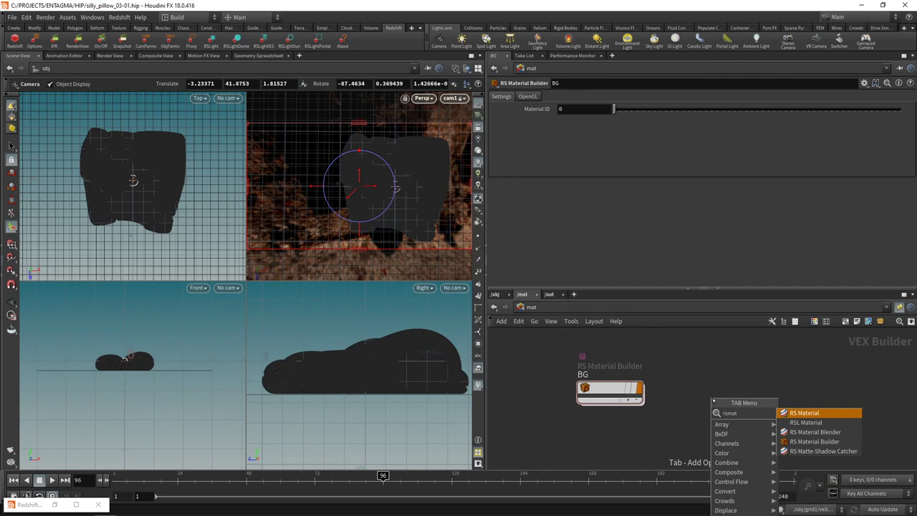
pyautogui.press('Down')
pyautogui.press('Down')
pyautogui.press('Down')
pyautogui.press('Return')
pyautogui.click(730, 380)
pyautogui.press('F2')
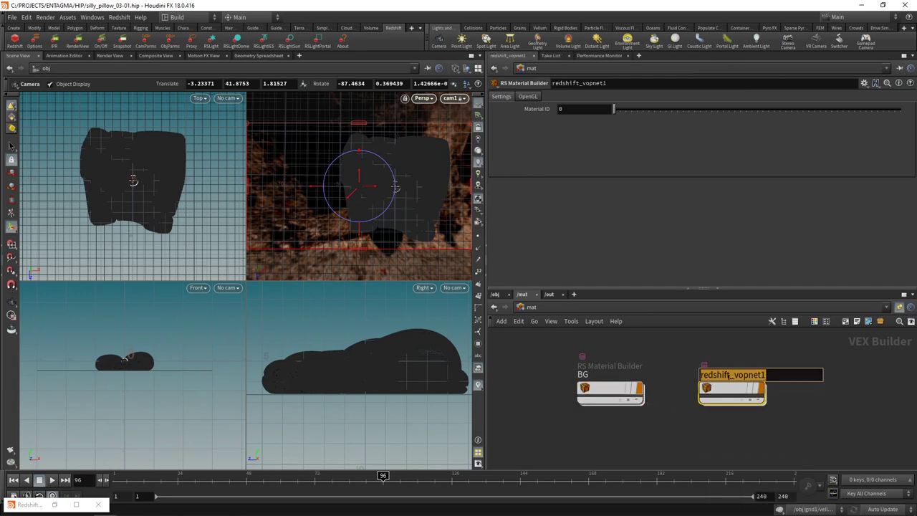
pyautogui.write('pillow')
pyautogui.press('Return')
pyautogui.press('Return')
pyautogui.click(654, 387)
pyautogui.click(594, 110)
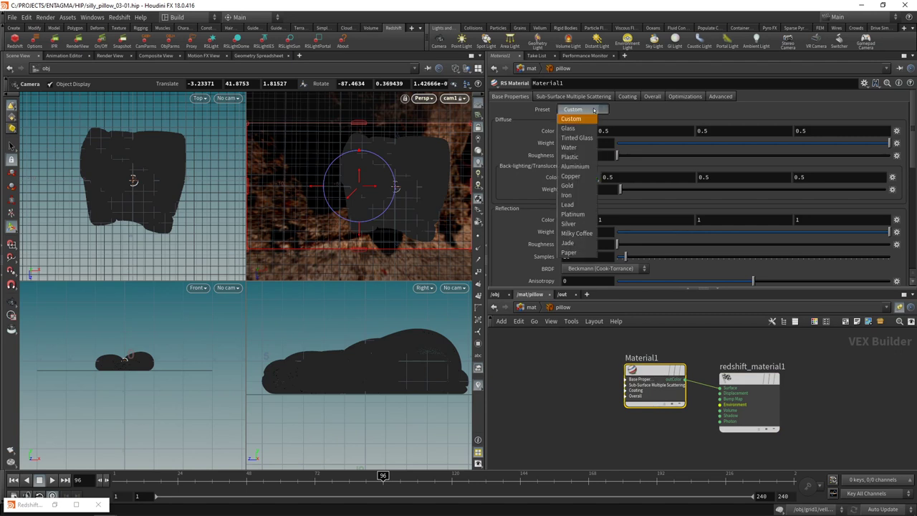
pyautogui.click(569, 223)
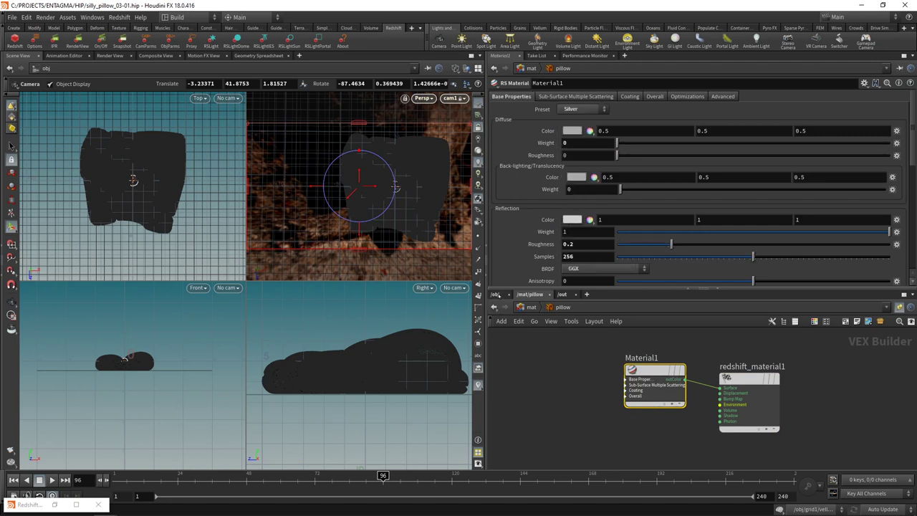
# Step: Assign /mat/pillow as grid1's material
pyautogui.click(496, 294)
pyautogui.click(550, 356)
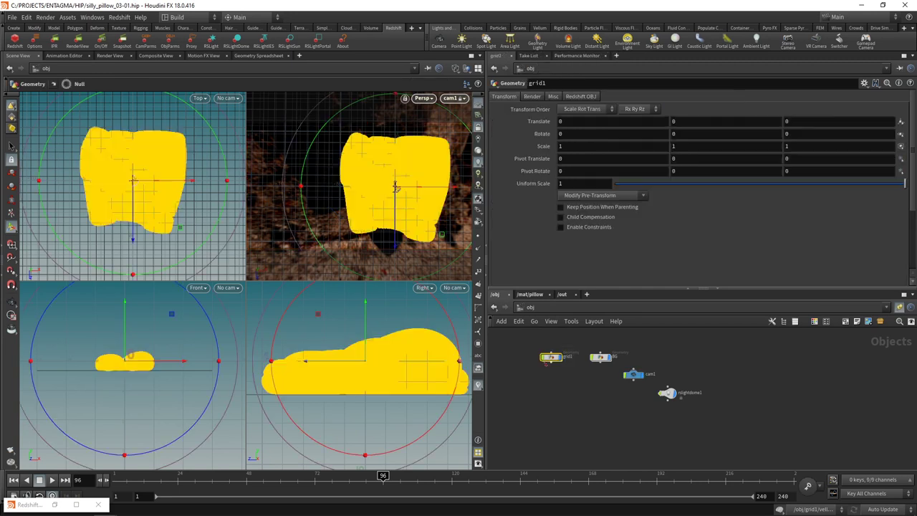
pyautogui.click(901, 109)
pyautogui.click(877, 65)
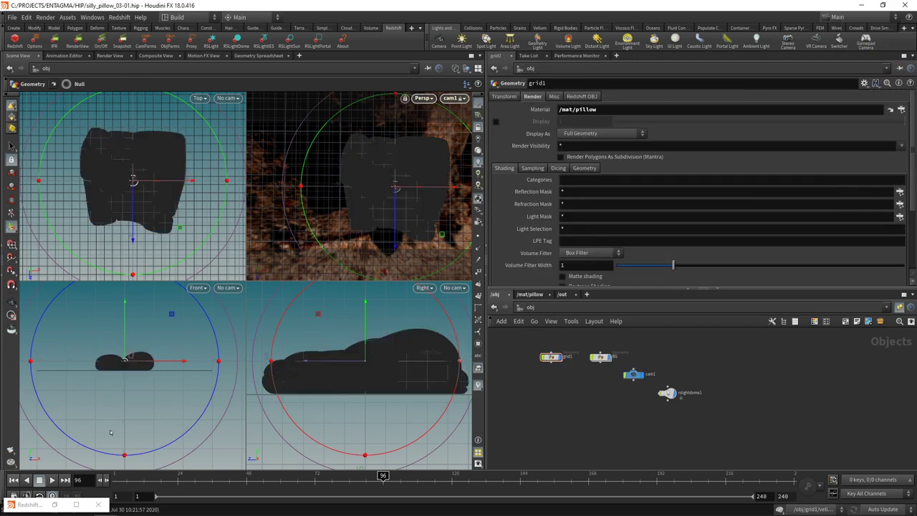
# Step: Save, re-render the silver pillow in RenderView, and select the pillow's Material1 shader
pyautogui.hotkey('ctrl', 's')
pyautogui.click(78, 42)
pyautogui.click(56, 73)
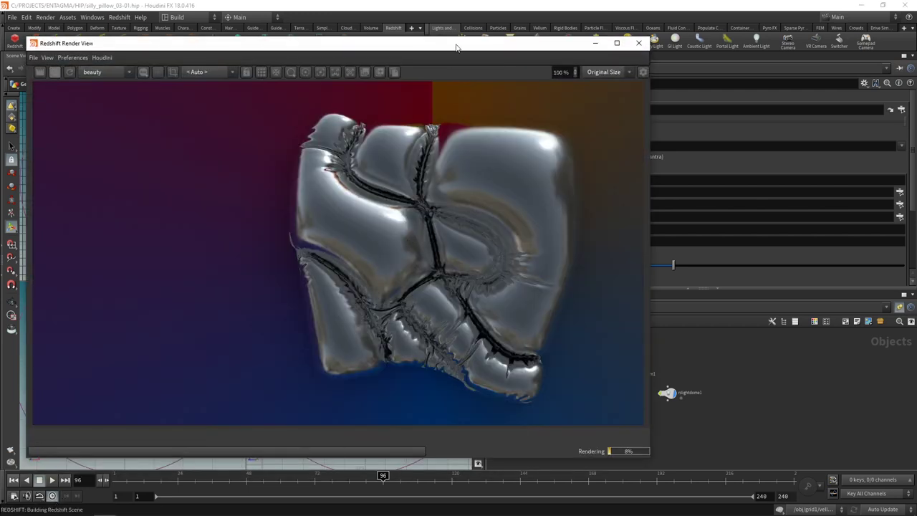
pyautogui.moveTo(465, 46); pyautogui.dragTo(273, 39)
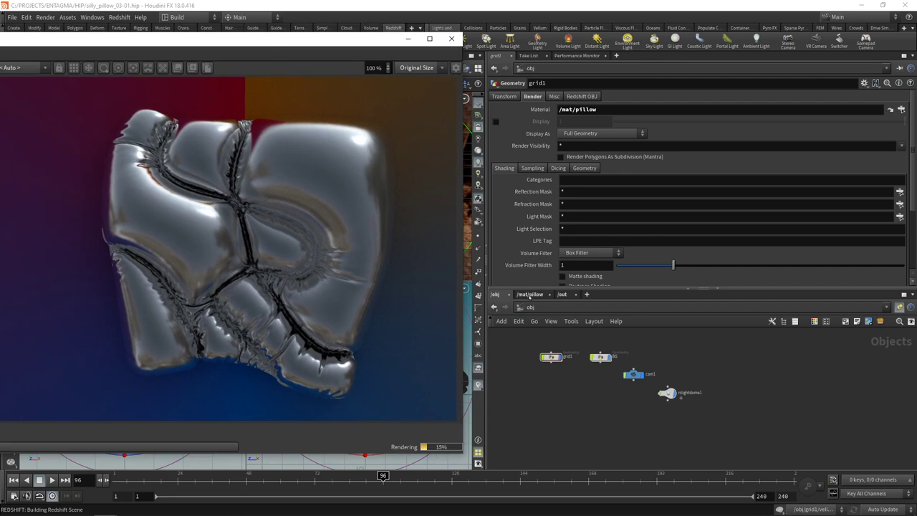
pyautogui.click(530, 294)
pyautogui.click(671, 366)
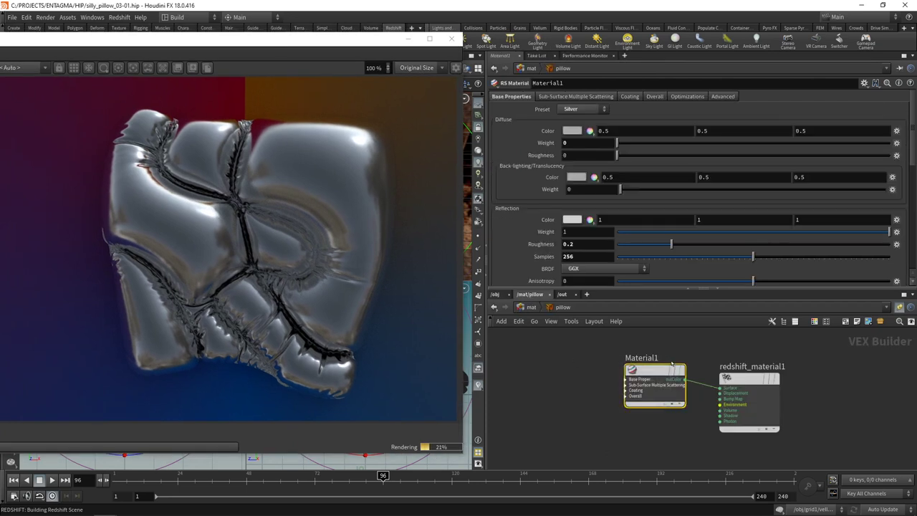
# Step: Set Material1's reflection roughness to 0
pyautogui.doubleClick(587, 243)
pyautogui.write('0.1')
pyautogui.press('BackSpace')
pyautogui.press('BackSpace')
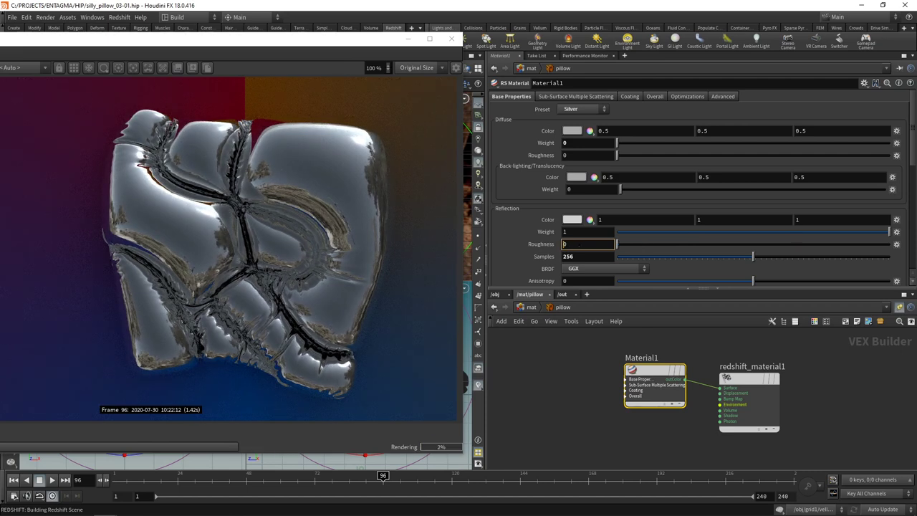
# Step: Set the reflectivity and metal edge tint colours to white (1,1,1)
pyautogui.moveTo(702, 289); pyautogui.dragTo(702, 344)
pyautogui.scroll(-1, 574, 316)
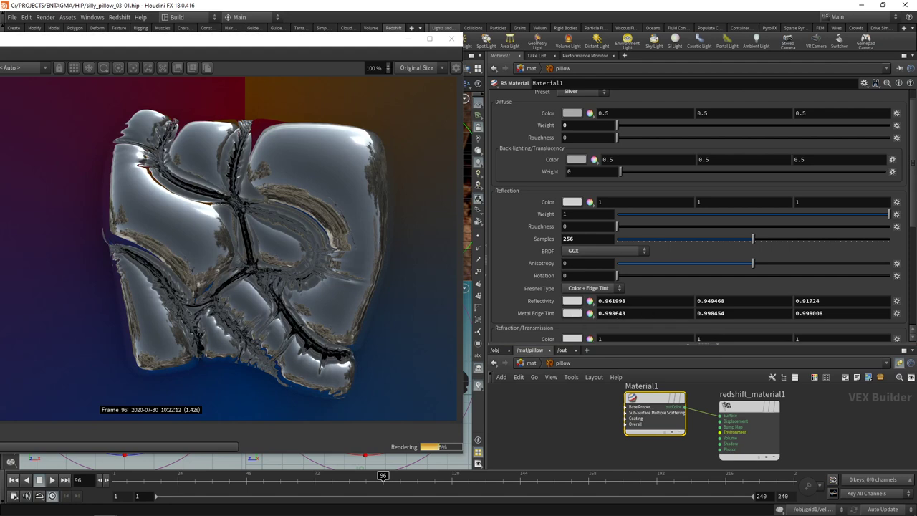
pyautogui.click(572, 201)
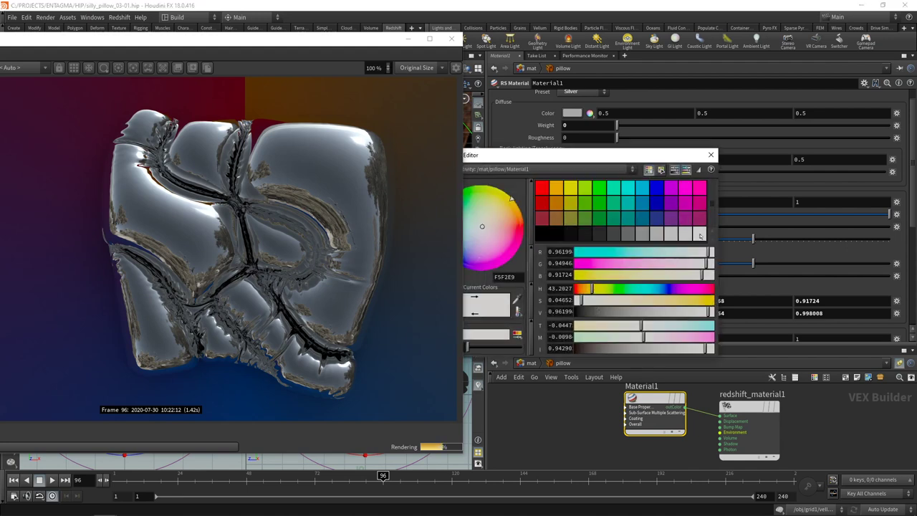
pyautogui.click(711, 154)
pyautogui.click(571, 213)
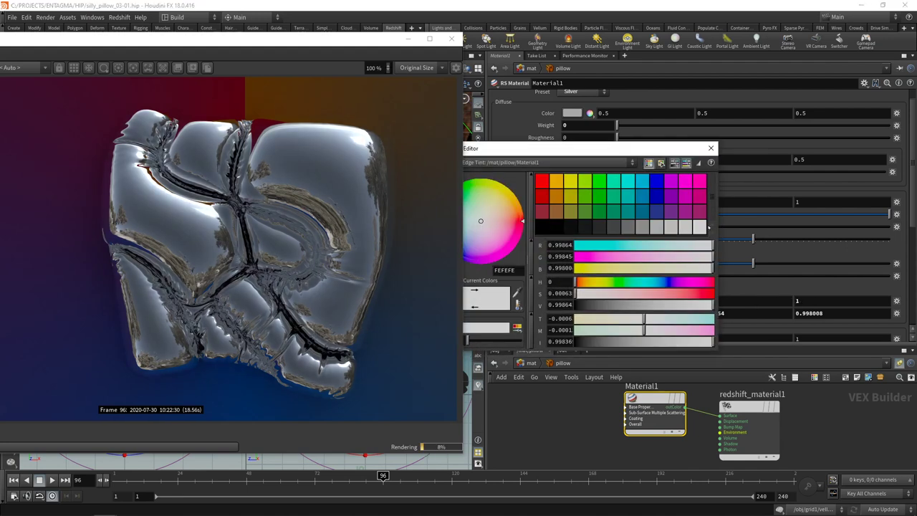
pyautogui.click(710, 147)
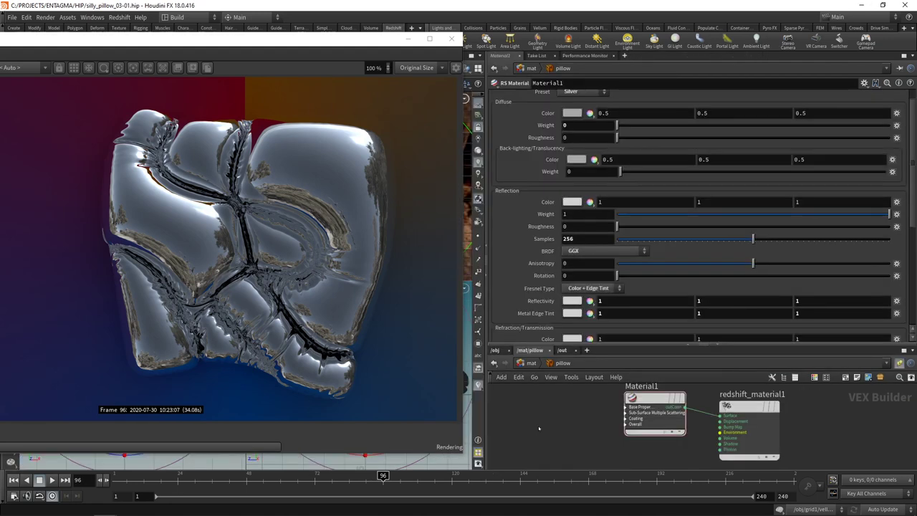
# Step: Add an RS Maxon Noise and wire its outColor into Material1's refl_color
pyautogui.moveTo(561, 425); pyautogui.dragTo(556, 430, button='middle')
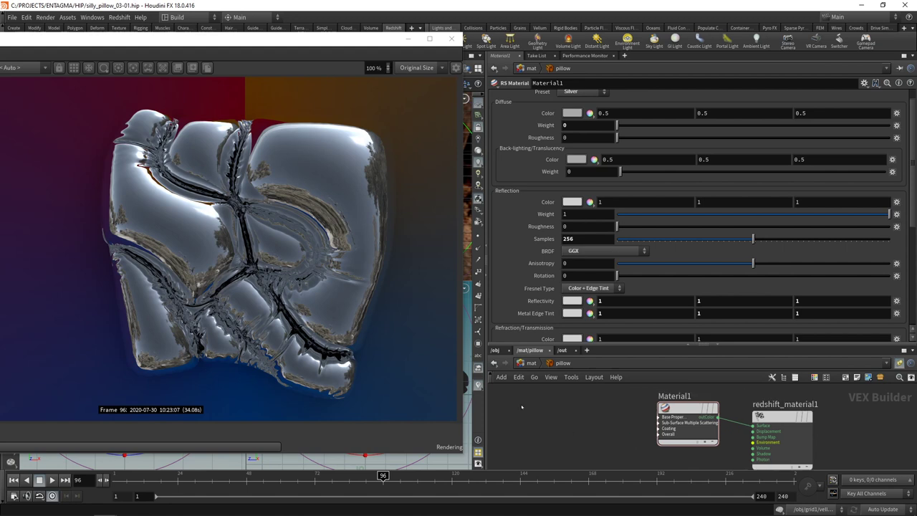
pyautogui.press('Tab')
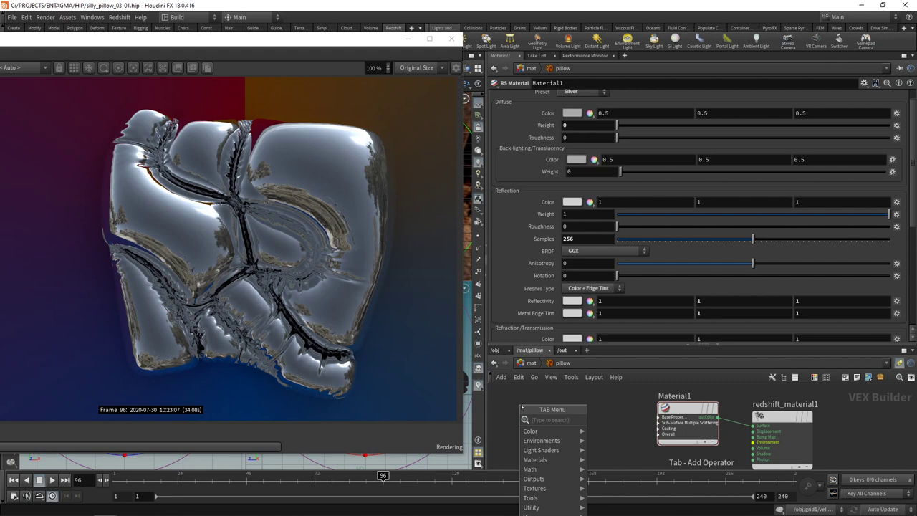
pyautogui.write('max')
pyautogui.click(618, 429)
pyautogui.click(543, 421)
pyautogui.click(662, 422)
pyautogui.click(660, 417)
pyautogui.scroll(-2, 640, 433)
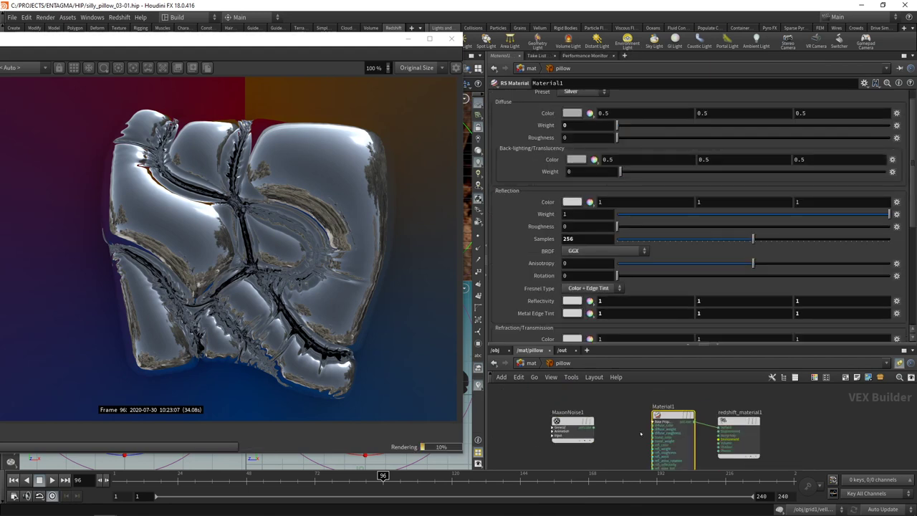
pyautogui.scroll(2, 643, 446)
pyautogui.click(571, 399)
pyautogui.click(657, 424)
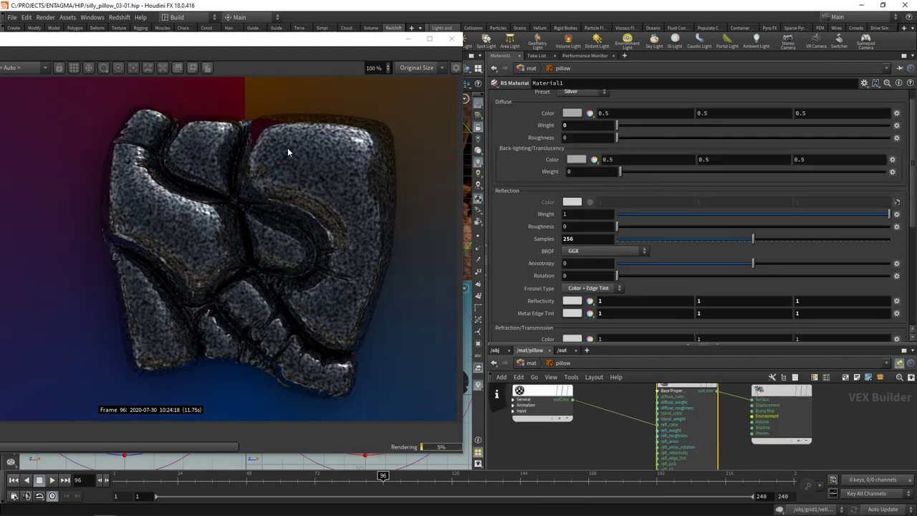
# Step: Set the Maxon Noise type to Stupl with overall scale 4
pyautogui.moveTo(544, 408); pyautogui.dragTo(566, 424)
pyautogui.click(616, 141)
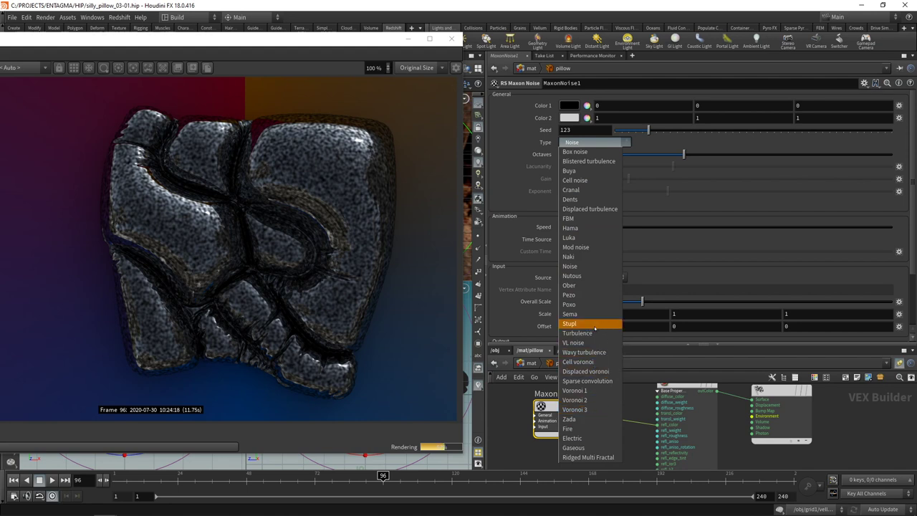
pyautogui.click(573, 323)
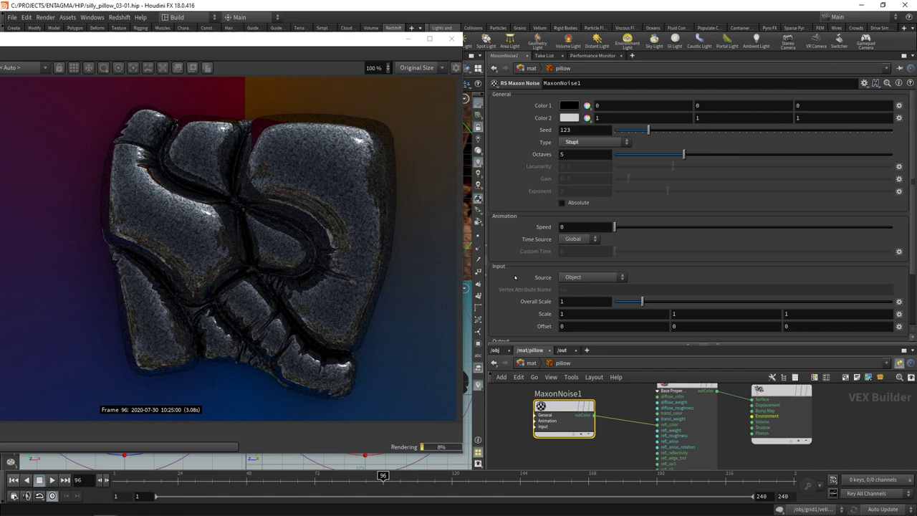
pyautogui.click(574, 299)
pyautogui.write('4')
pyautogui.press('Return')
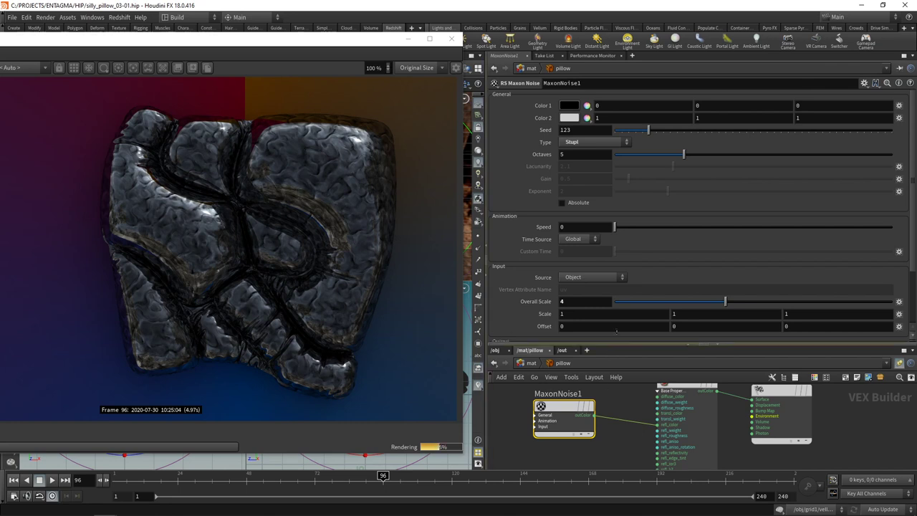
# Step: Paste a copy of MaxonNoise1 and set its overall scale to 2
pyautogui.moveTo(620, 341); pyautogui.dragTo(620, 266)
pyautogui.hotkey('ctrl', 'v')
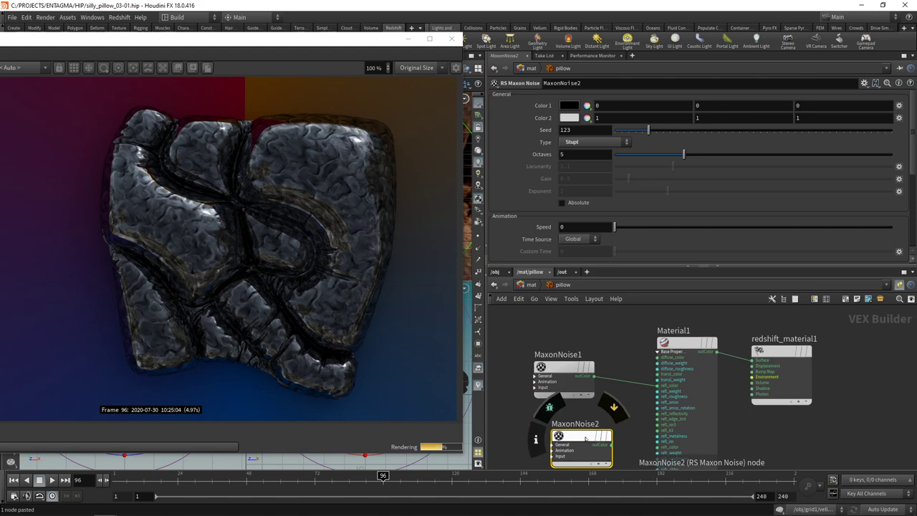
pyautogui.moveTo(585, 439); pyautogui.dragTo(656, 385)
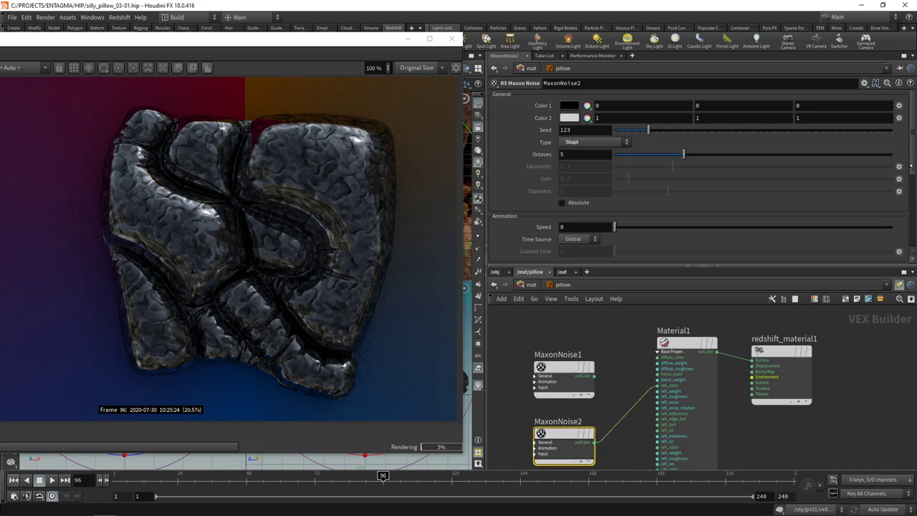
pyautogui.scroll(-3, 911, 166)
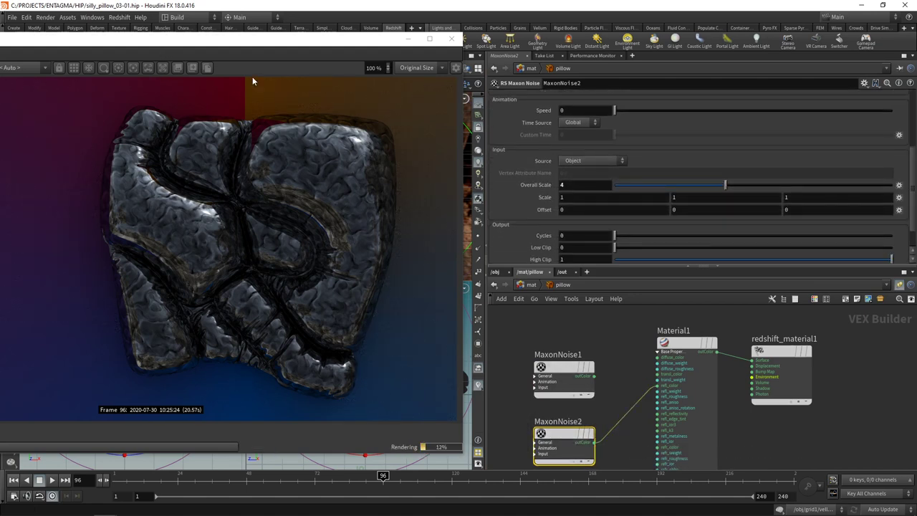
pyautogui.click(573, 185)
pyautogui.write('2')
pyautogui.press('Return')
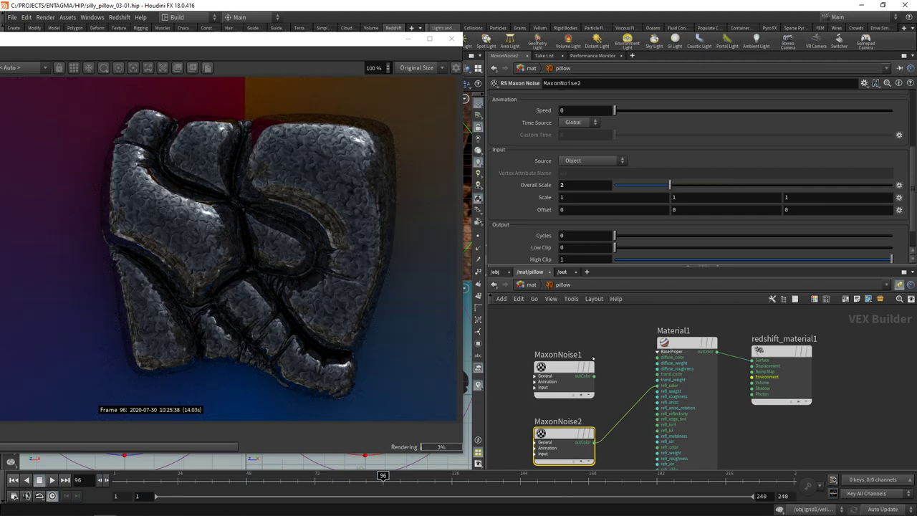
# Step: Add an RS Color Mix fed by both noises and wire it into refl_color
pyautogui.scroll(-3, 640, 319)
pyautogui.moveTo(594, 354); pyautogui.dragTo(528, 349)
pyautogui.click(579, 328)
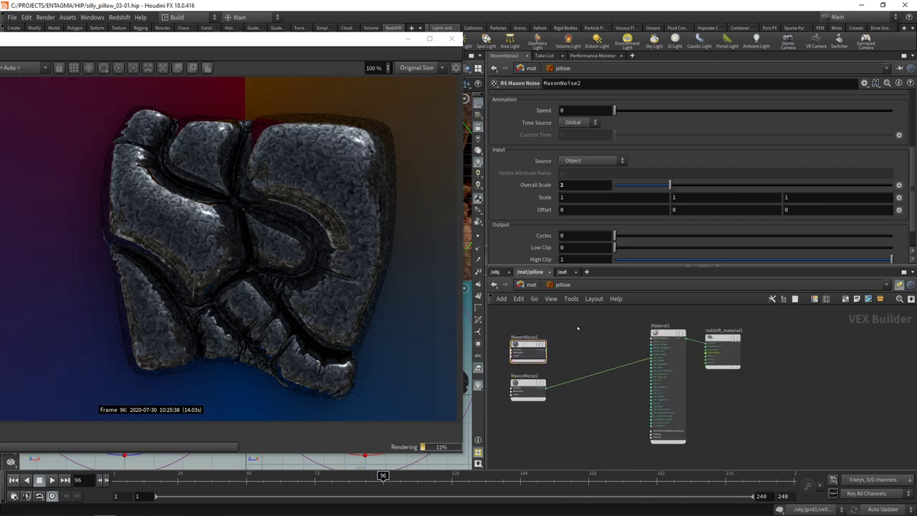
pyautogui.press('Tab')
pyautogui.click(666, 280)
pyautogui.scroll(3, 577, 327)
pyautogui.click(532, 341)
pyautogui.click(562, 346)
pyautogui.click(563, 350)
pyautogui.click(534, 396)
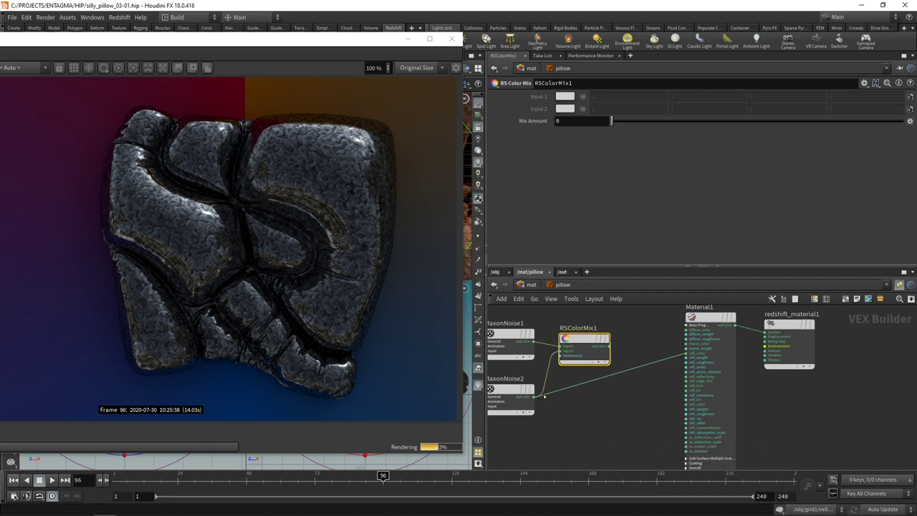
pyautogui.click(608, 347)
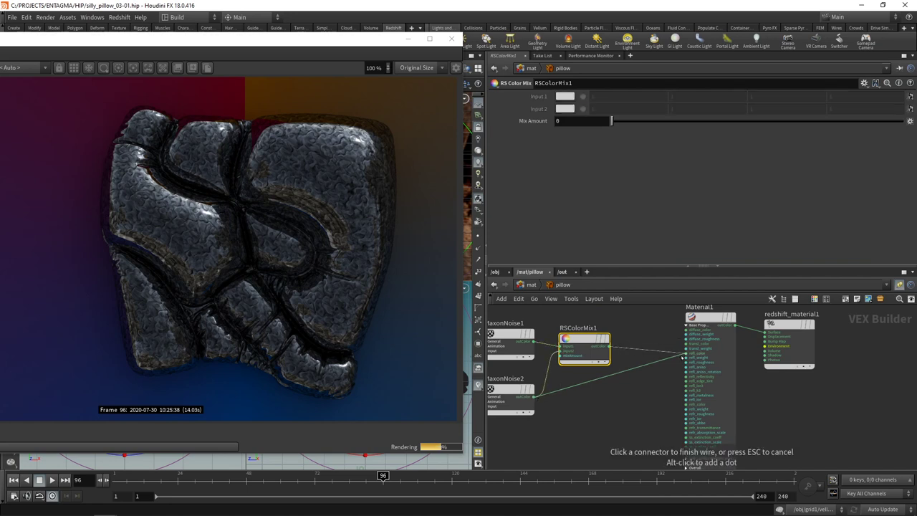
pyautogui.click(685, 352)
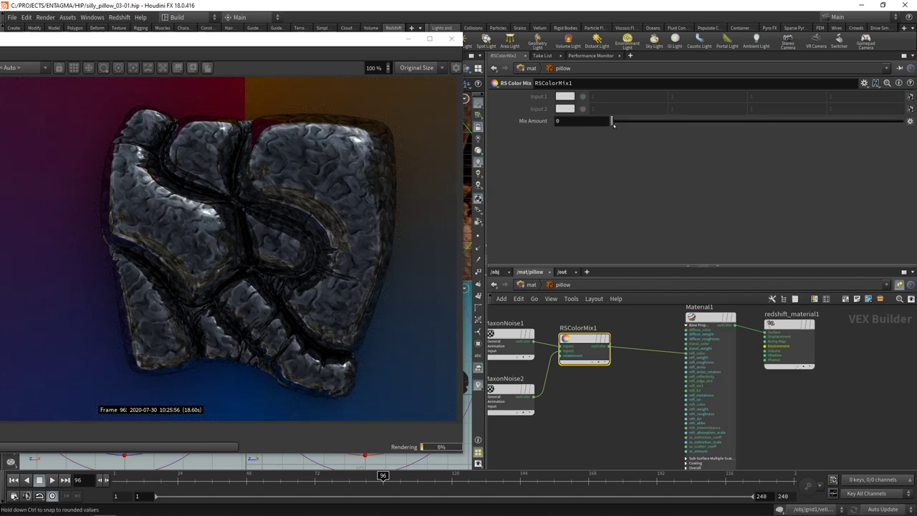
# Step: Set the Color Mix amount to 0.2
pyautogui.moveTo(612, 122); pyautogui.dragTo(697, 126)
pyautogui.moveTo(565, 120); pyautogui.dragTo(629, 118)
pyautogui.press('Return')
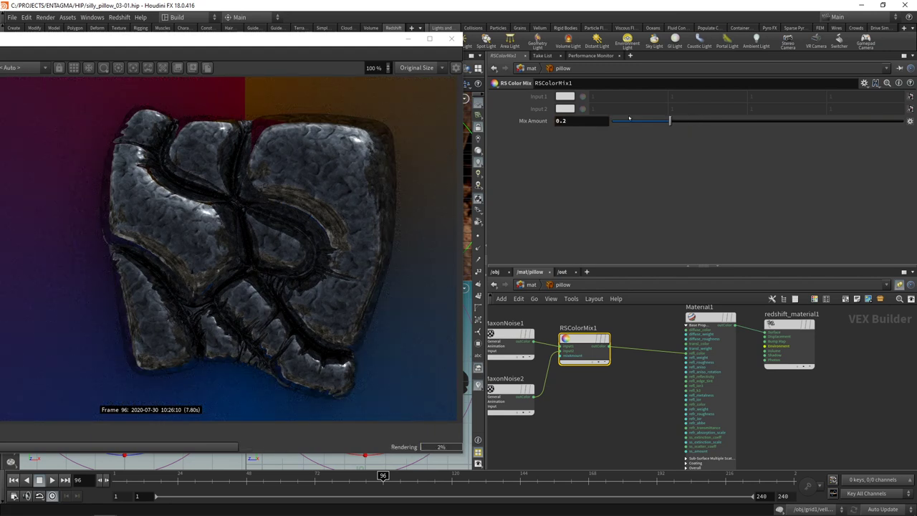
pyautogui.moveTo(510, 337); pyautogui.dragTo(534, 337, button='middle')
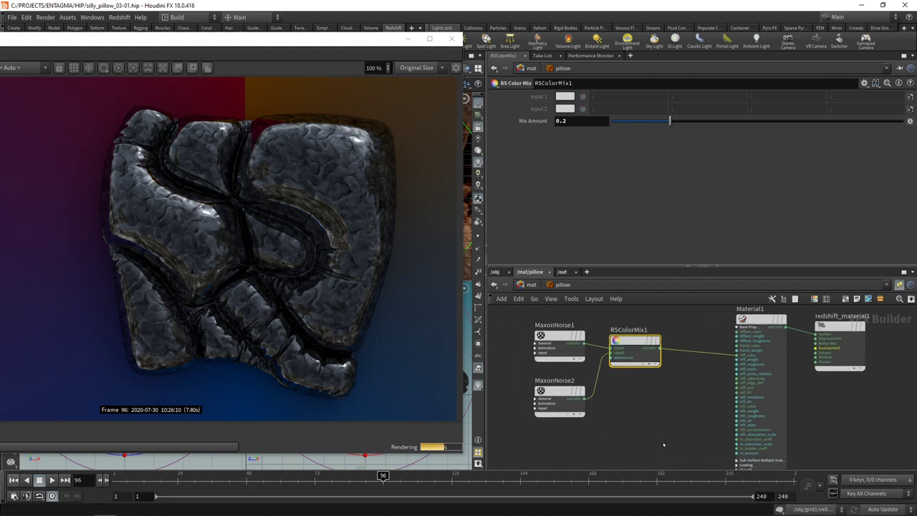
# Step: Insert an RS Ramp node between the colour mix and the material
pyautogui.moveTo(659, 437); pyautogui.dragTo(533, 331)
pyautogui.scroll(-2, 586, 340)
pyautogui.press('Tab')
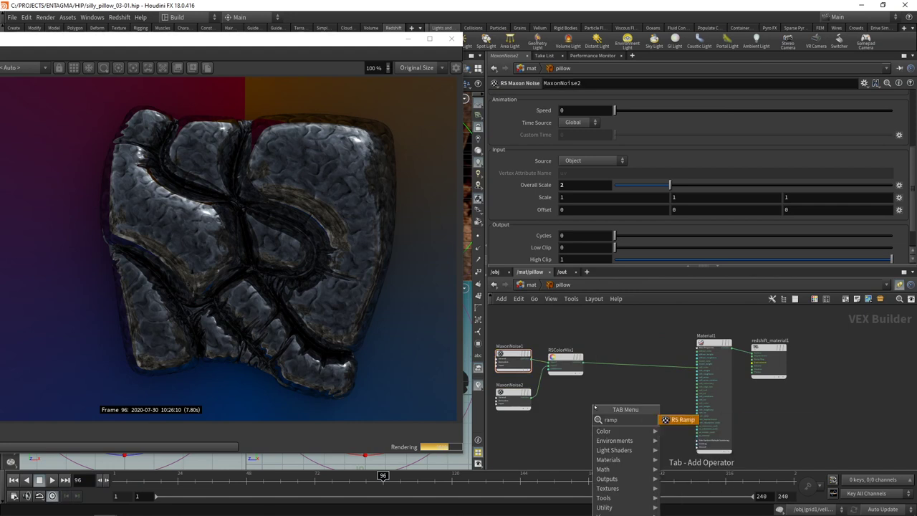
pyautogui.write('rs ramp')
pyautogui.press('Return')
pyautogui.click(628, 361)
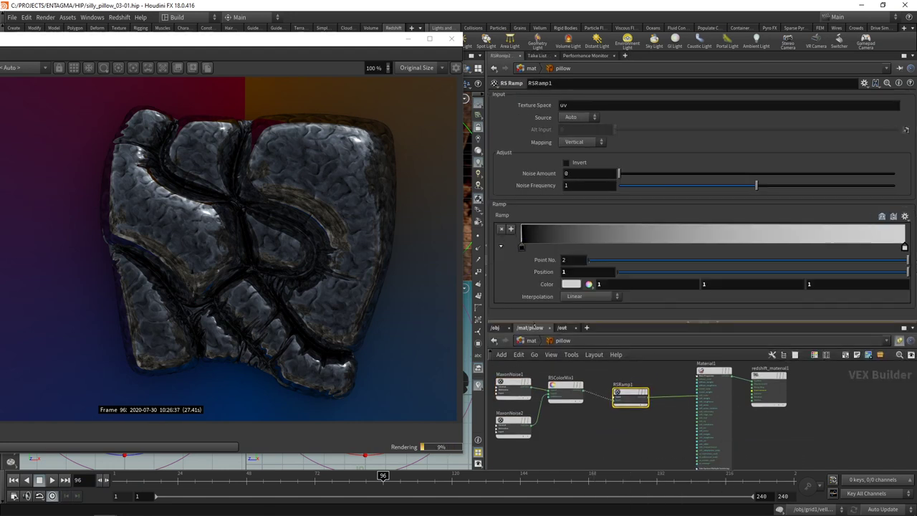
# Step: Add a ramp key near position 0.70 and colour the ramp cyan, yellow and red
pyautogui.click(793, 235)
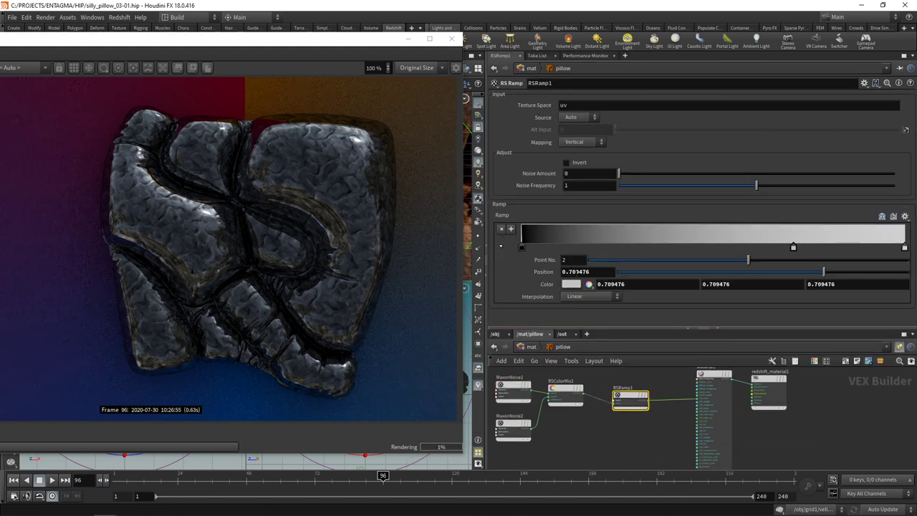
pyautogui.moveTo(573, 272); pyautogui.dragTo(628, 272)
pyautogui.press('BackSpace')
pyautogui.press('Return')
pyautogui.click(571, 284)
pyautogui.click(584, 276)
pyautogui.click(627, 174)
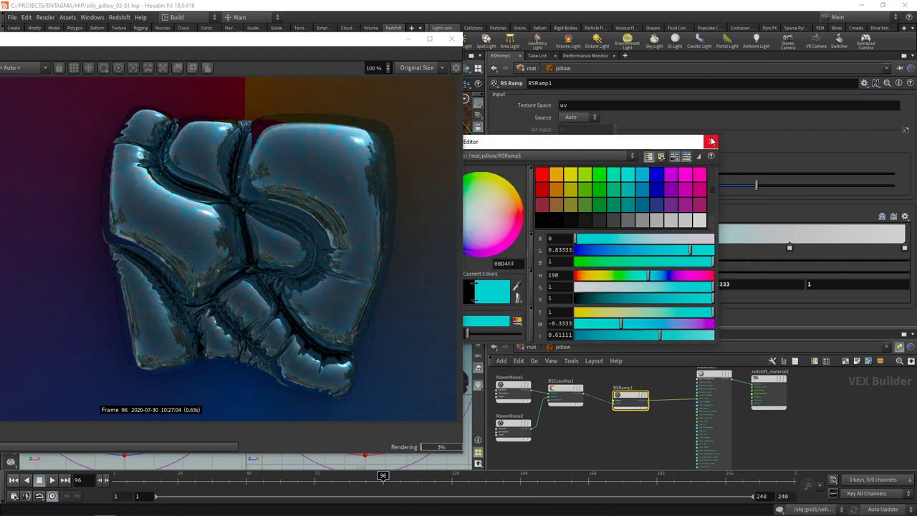
pyautogui.click(711, 141)
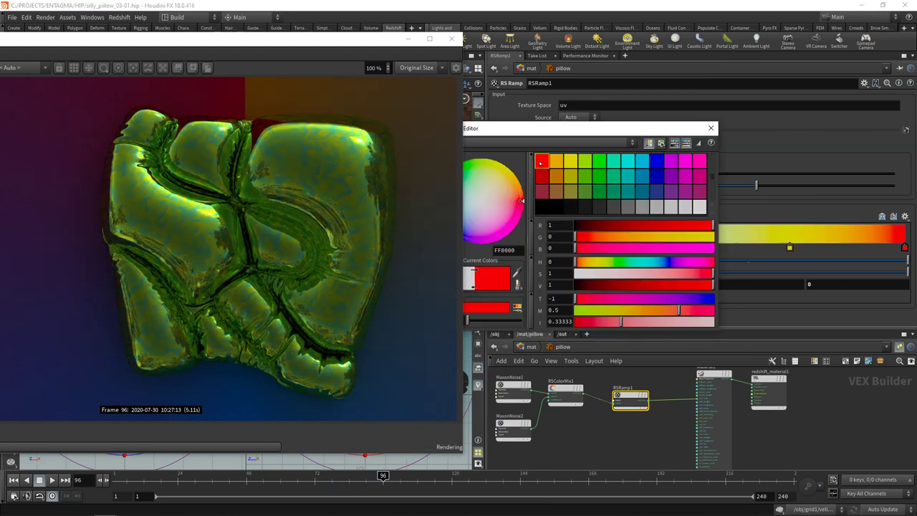
pyautogui.click(711, 128)
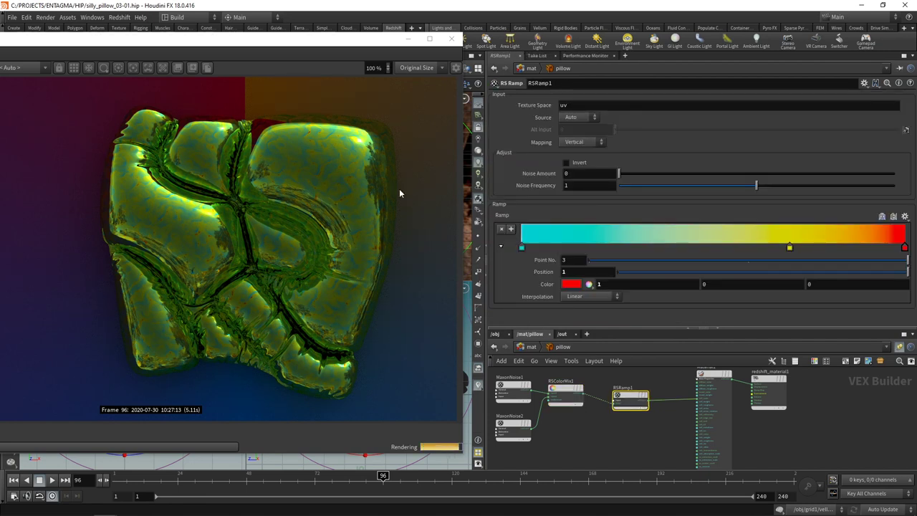
# Step: Set the first noise node's contrast to 0.2
pyautogui.moveTo(573, 430); pyautogui.dragTo(605, 430, button='middle')
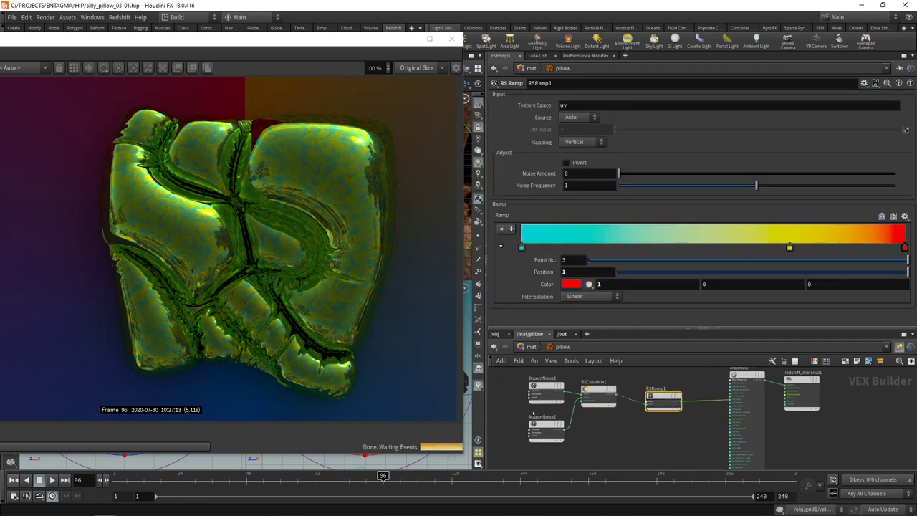
pyautogui.moveTo(507, 387); pyautogui.dragTo(551, 403)
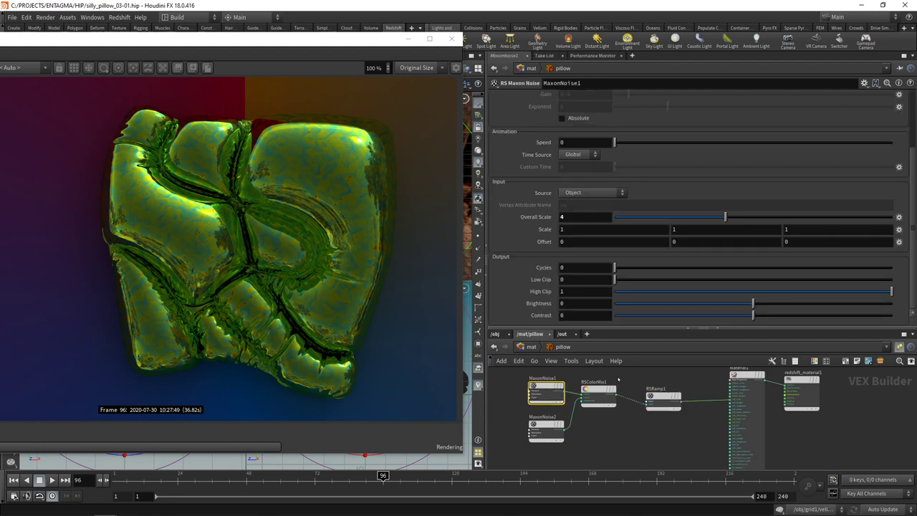
pyautogui.click(573, 315)
pyautogui.write('0.2')
pyautogui.press('Return')
pyautogui.scroll(3, 563, 315)
pyautogui.scroll(-4, 563, 316)
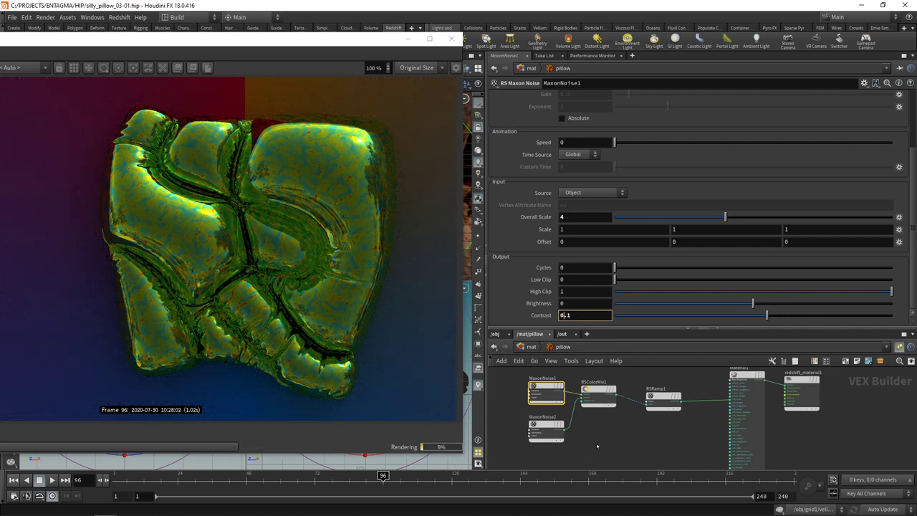
# Step: Set the second noise node's high clip to 0.062 and save the scene
pyautogui.click(546, 429)
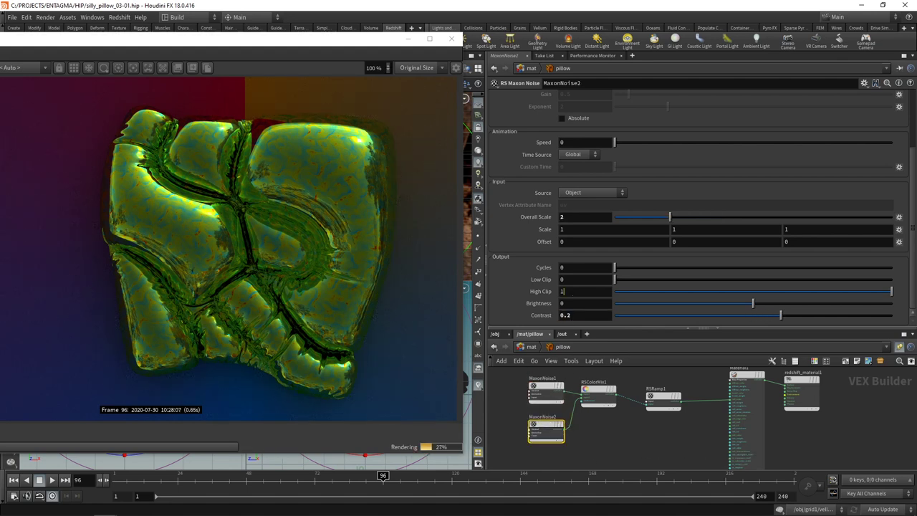
pyautogui.scroll(-5, 563, 292)
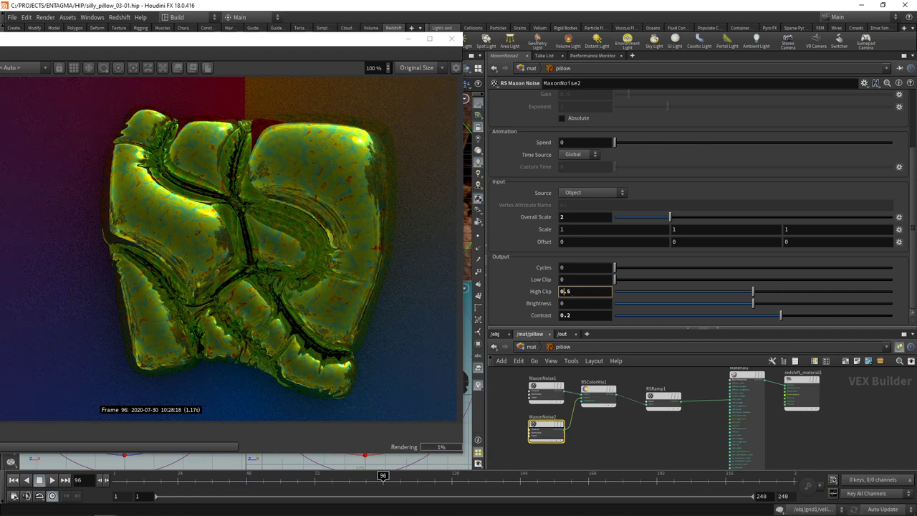
pyautogui.scroll(-4, 563, 291)
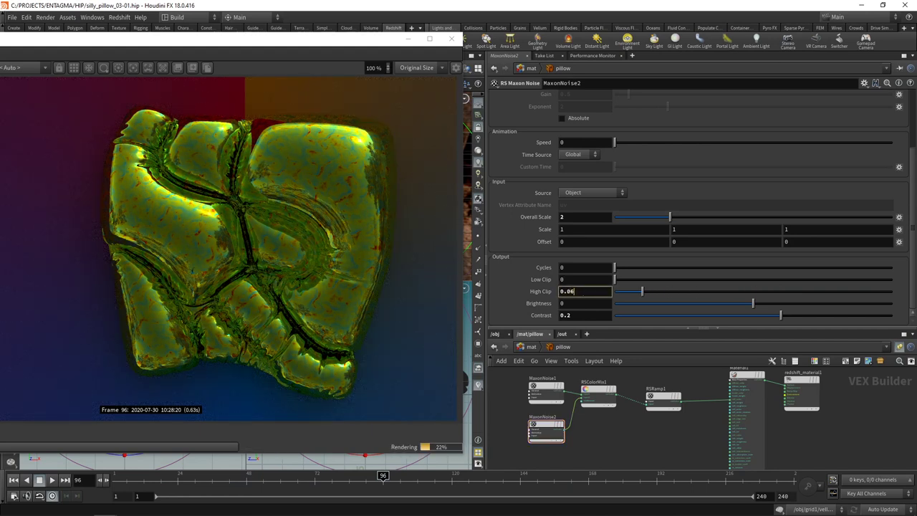
pyautogui.write('2')
pyautogui.press('Return')
pyautogui.hotkey('ctrl', 's')
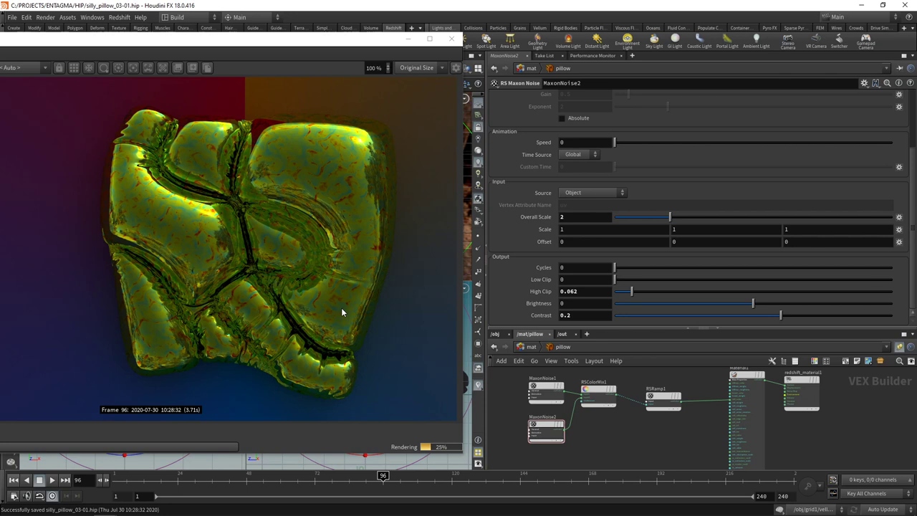
# Step: Nudge the RSRamp1 node into place and box-select the noise, mix and ramp nodes
pyautogui.scroll(-1, 342, 312)
pyautogui.click(664, 398)
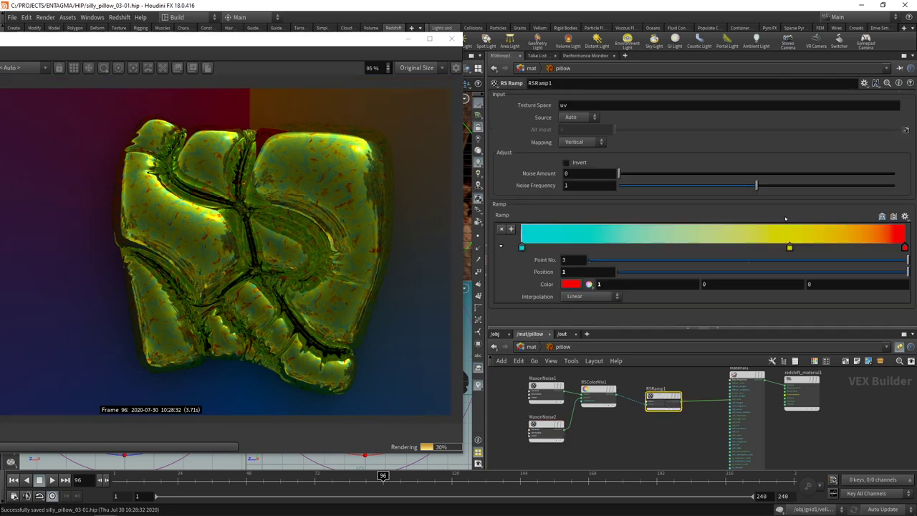
pyautogui.scroll(-2, 658, 411)
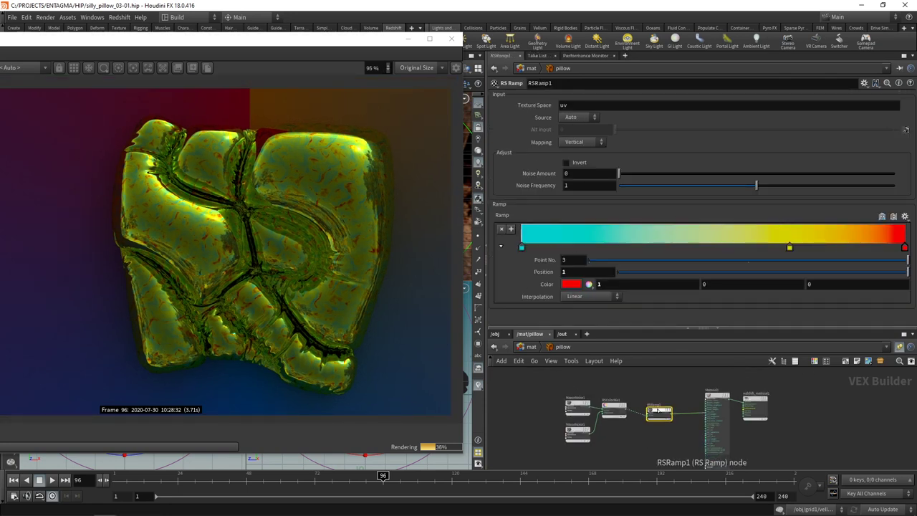
pyautogui.moveTo(657, 411); pyautogui.dragTo(653, 403)
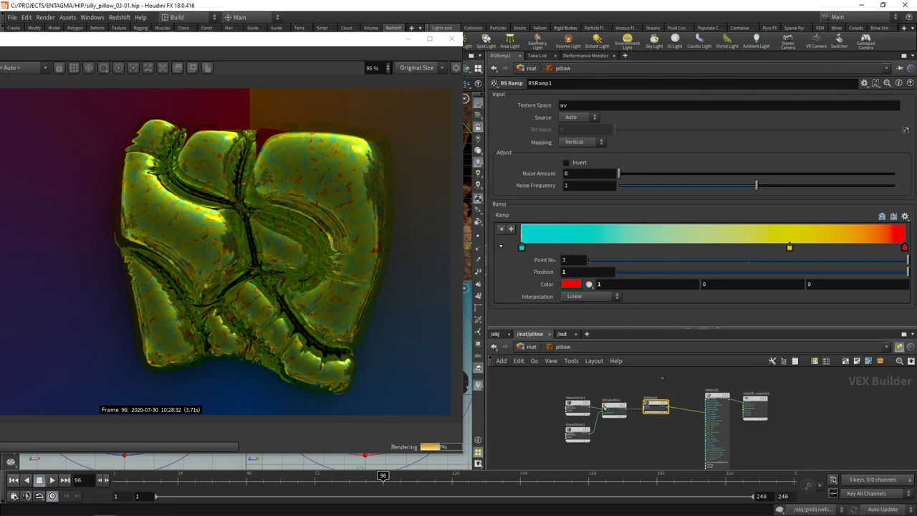
pyautogui.moveTo(515, 462); pyautogui.dragTo(600, 395)
# Step: Place an RS Color Correct on the ramp's wire and shift its hue to 140
pyautogui.click(639, 423)
pyautogui.press('Tab')
pyautogui.write('colo')
pyautogui.press('Down')
pyautogui.press('Down')
pyautogui.press('Down')
pyautogui.press('Down')
pyautogui.press('Down')
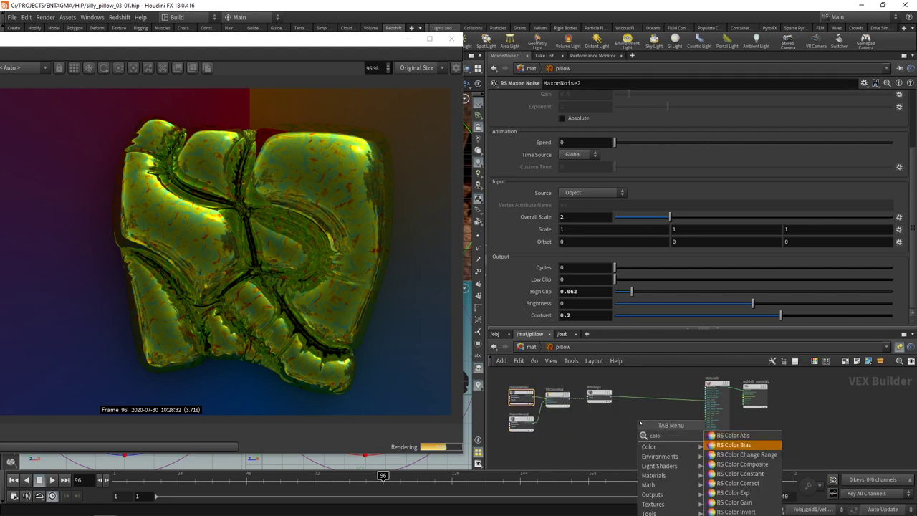
pyautogui.press('Return')
pyautogui.click(646, 405)
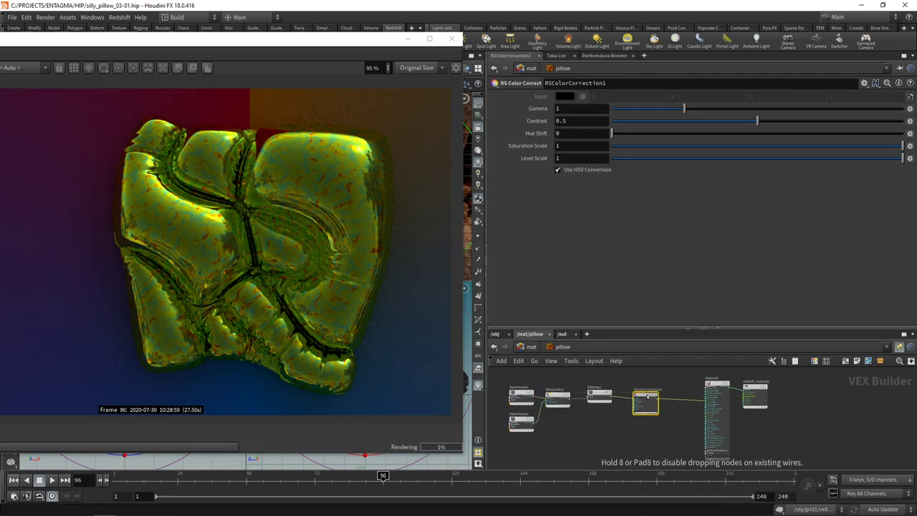
pyautogui.moveTo(612, 134); pyautogui.dragTo(725, 134)
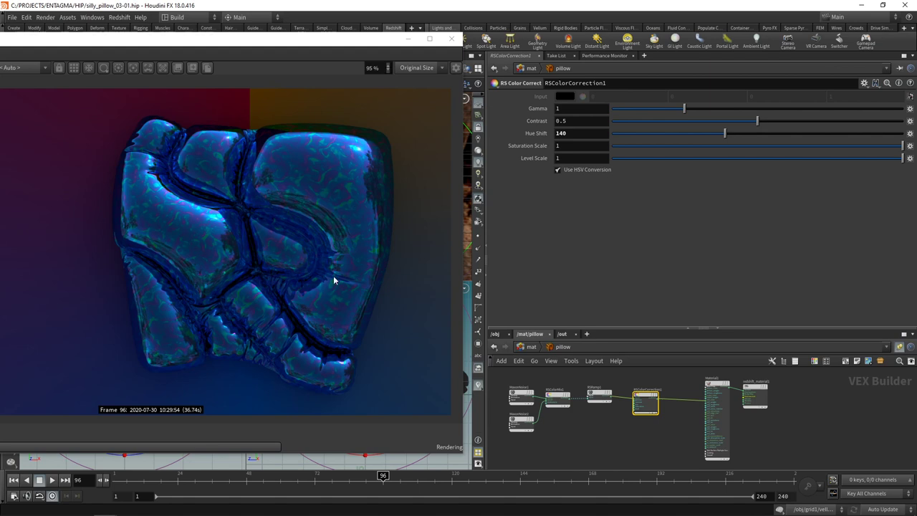
pyautogui.press('Tab')
# Step: Add an RS Color Mix and wire RSColorCorrection1 into it
pyautogui.write('colomi')
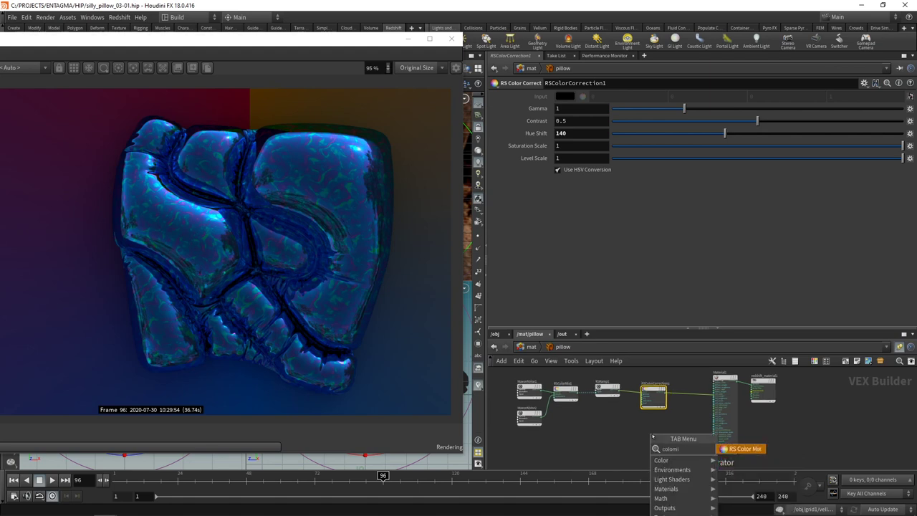
pyautogui.press('Return')
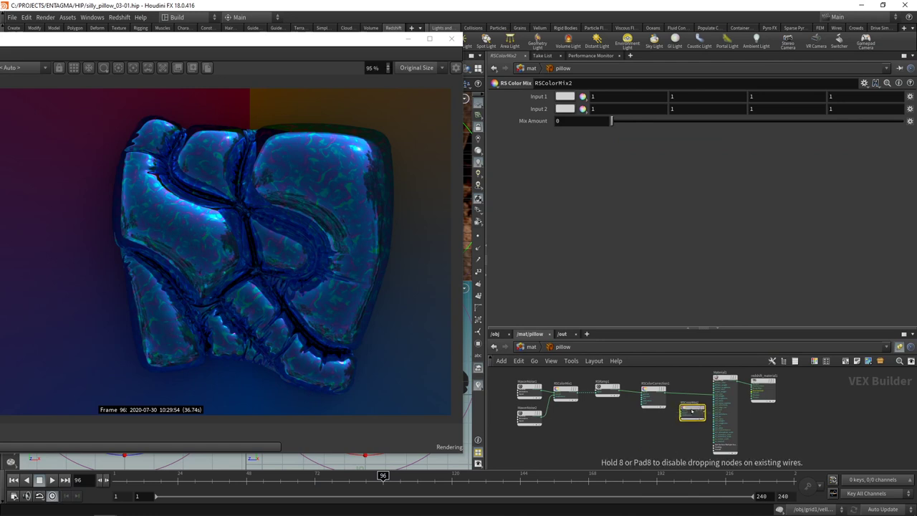
pyautogui.scroll(1, 706, 422)
pyautogui.click(706, 423)
pyautogui.scroll(3, 668, 395)
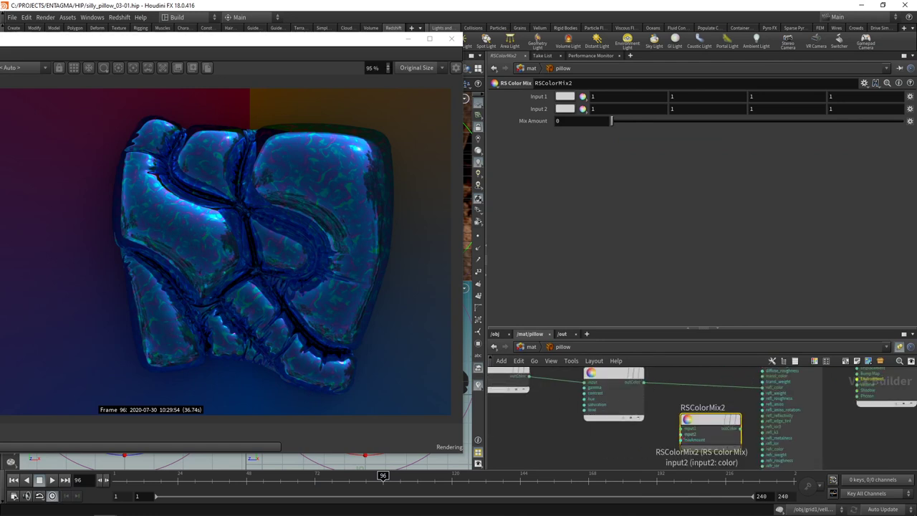
pyautogui.click(681, 429)
pyautogui.click(644, 381)
# Step: Set the mix's Input 1 colour to pink: hue 315, saturation 0.6, value 0.5
pyautogui.click(565, 97)
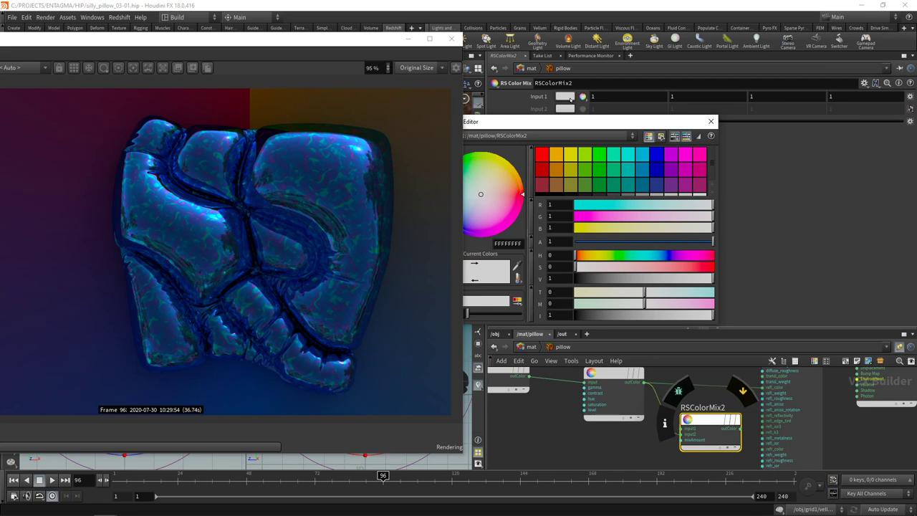
pyautogui.click(563, 255)
pyautogui.write('315')
pyautogui.press('Tab')
pyautogui.write('0.6')
pyautogui.press('Tab')
pyautogui.write('0.5')
pyautogui.press('Return')
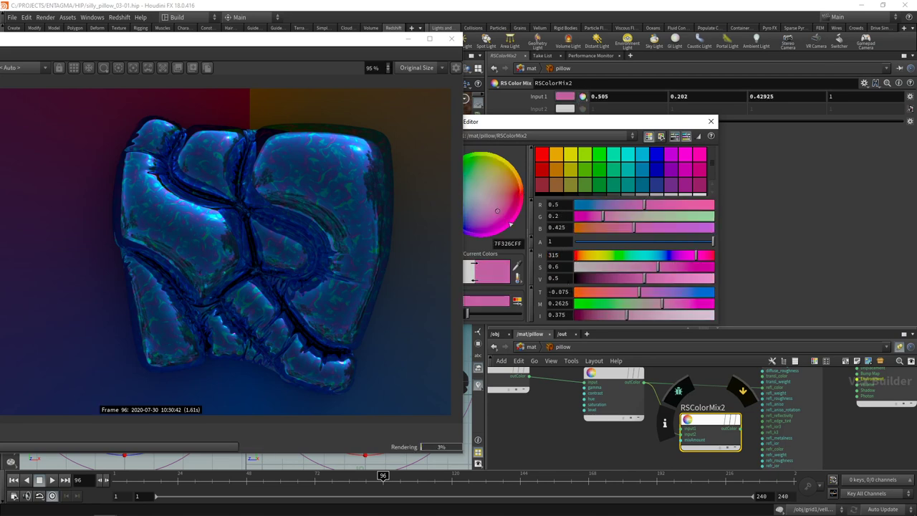
pyautogui.click(711, 121)
pyautogui.scroll(-2, 676, 451)
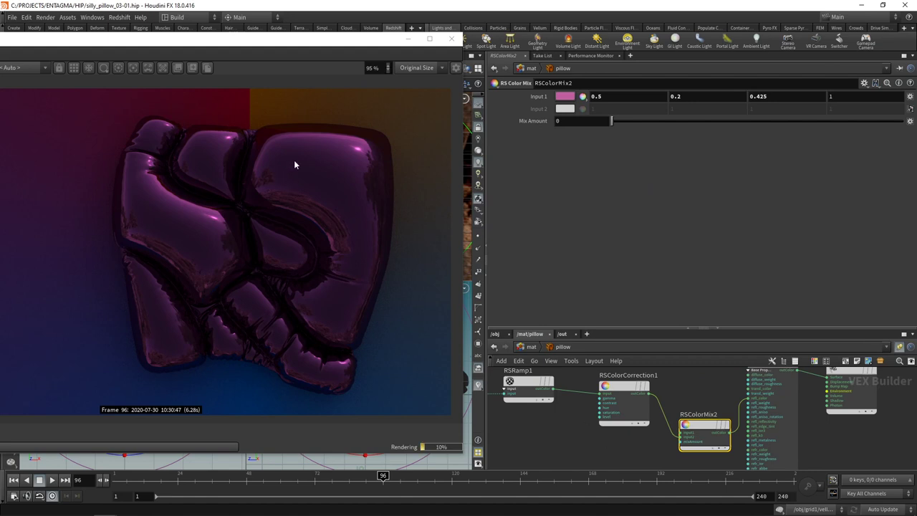
pyautogui.moveTo(630, 447); pyautogui.dragTo(623, 425, button='middle')
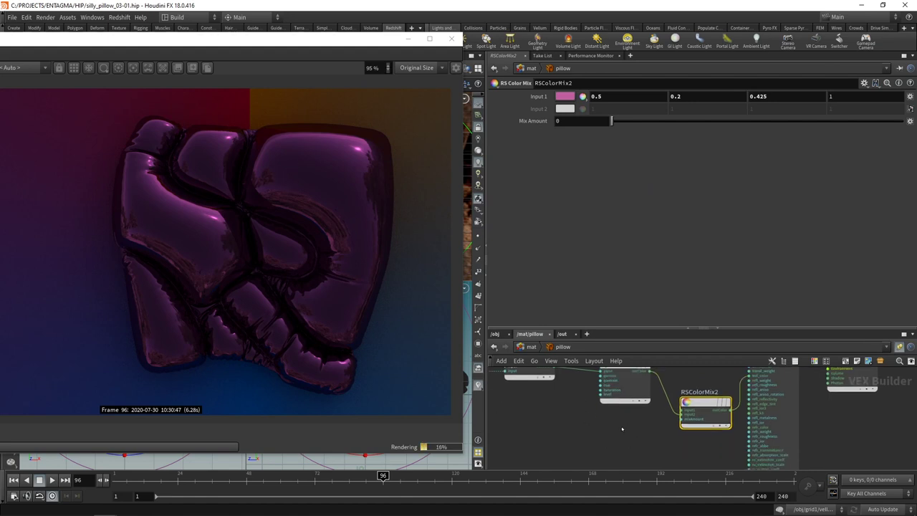
pyautogui.press('Tab')
# Step: Add an RS Fresnel node and wire it into RSColorMix2's blend amount
pyautogui.write('fresn')
pyautogui.press('Return')
pyautogui.click(622, 429)
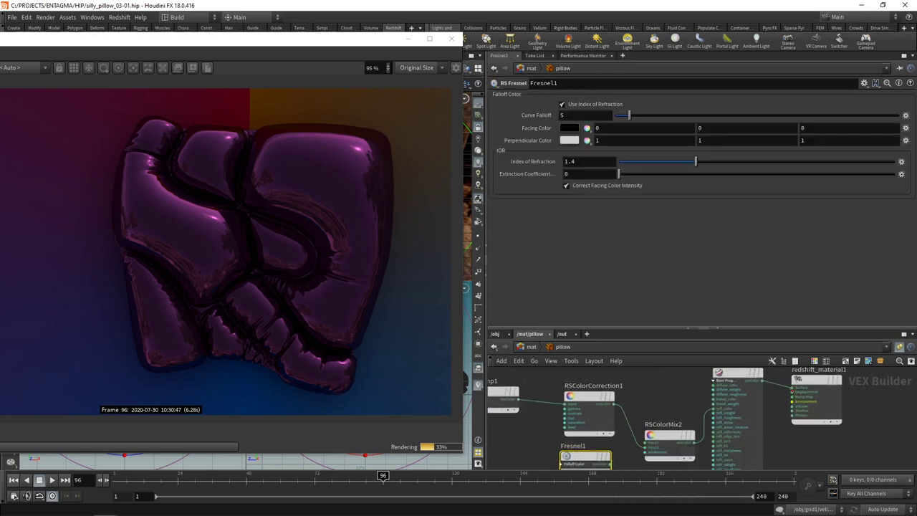
pyautogui.moveTo(630, 458); pyautogui.dragTo(644, 419, button='middle')
pyautogui.click(621, 422)
pyautogui.click(658, 412)
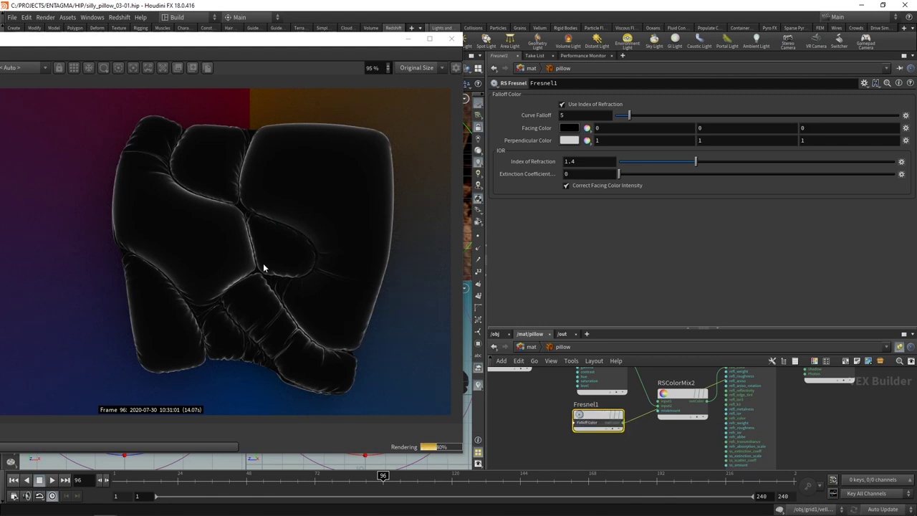
# Step: Turn off Use Index of Refraction and set the Fresnel curve falloff to 1
pyautogui.click(563, 105)
pyautogui.click(586, 115)
pyautogui.write('4.3')
pyautogui.press('Return')
pyautogui.write('1')
pyautogui.press('Return')
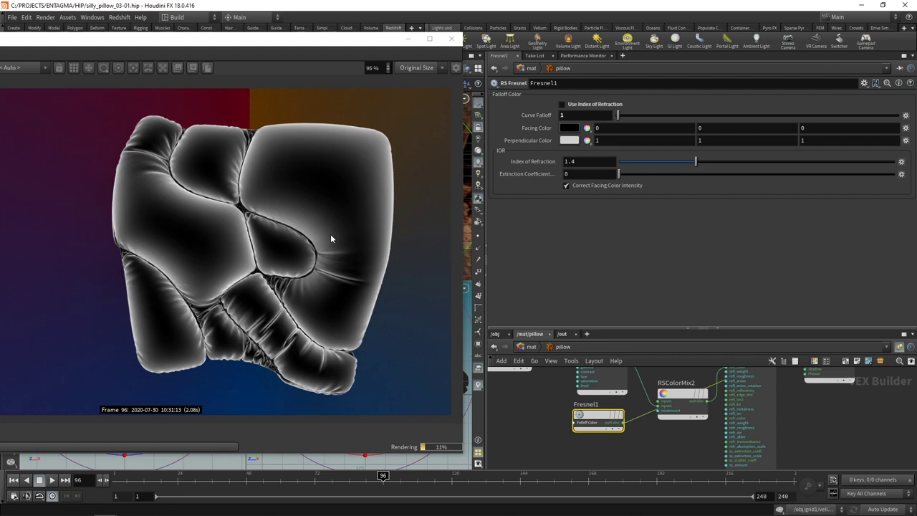
pyautogui.moveTo(618, 423); pyautogui.dragTo(608, 449)
pyautogui.click(610, 449)
pyautogui.moveTo(714, 431)
pyautogui.mouseDown(button='middle')
pyautogui.moveTo(617, 466)
pyautogui.moveTo(617, 477)
pyautogui.mouseUp(button='middle')
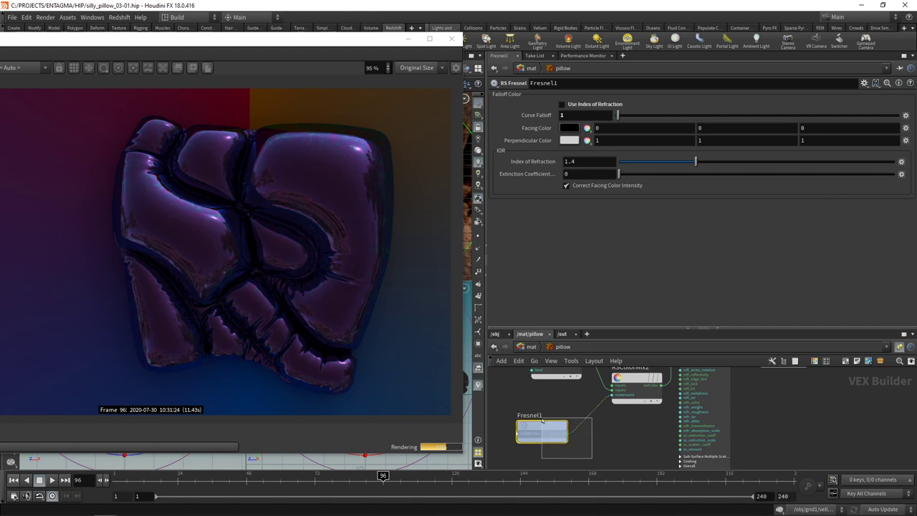
# Step: Give Fresnel1 a 0.3 grey facing colour and a 0.75 grey perpendicular colour
pyautogui.click(535, 141)
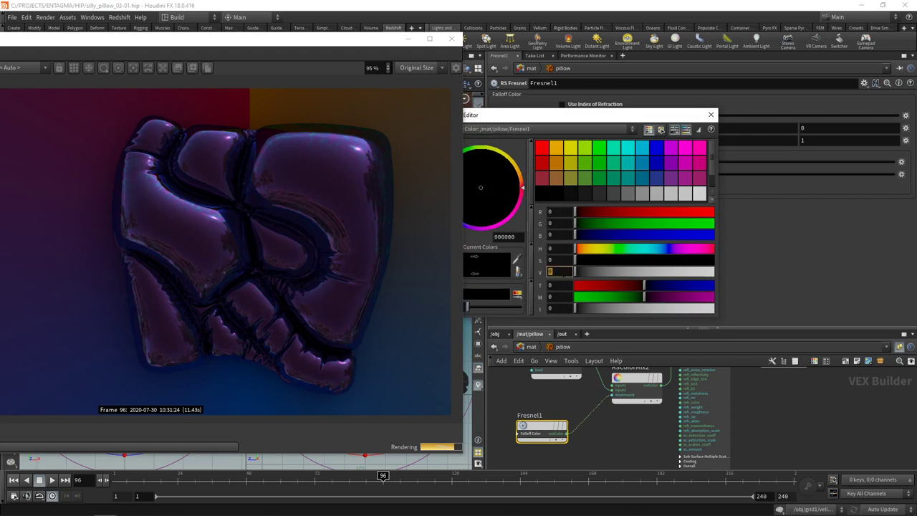
pyautogui.write('0.3')
pyautogui.press('Return')
pyautogui.click(710, 114)
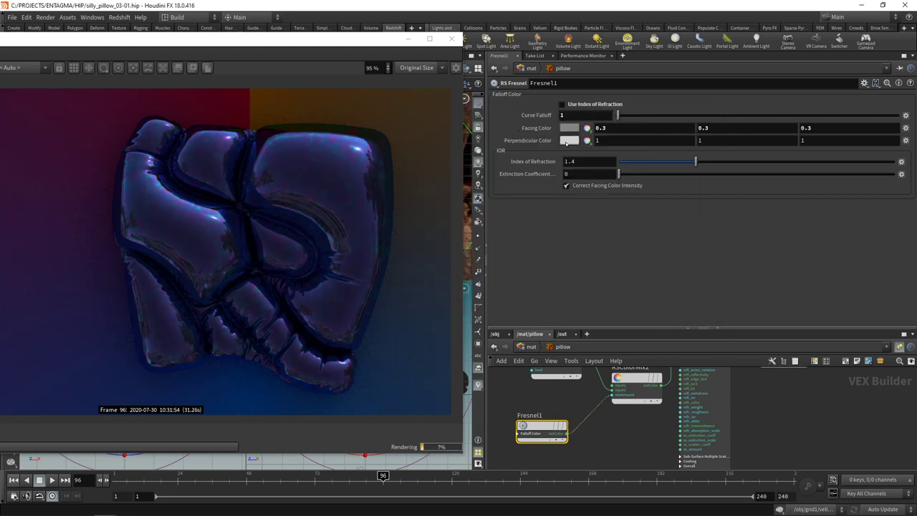
pyautogui.click(535, 141)
pyautogui.click(679, 189)
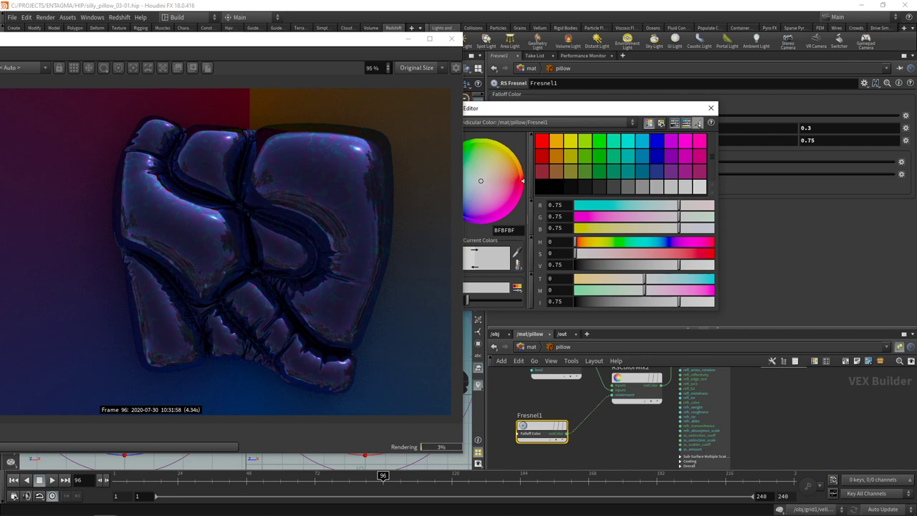
pyautogui.click(710, 107)
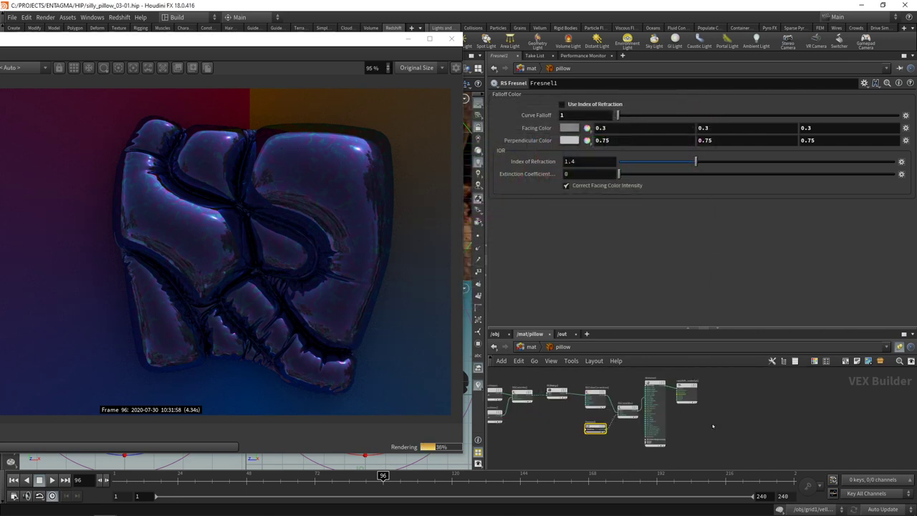
# Step: Select Material1 and set its reflection roughness to 0.3
pyautogui.click(687, 393)
pyautogui.moveTo(729, 459); pyautogui.dragTo(648, 372)
pyautogui.press('f')
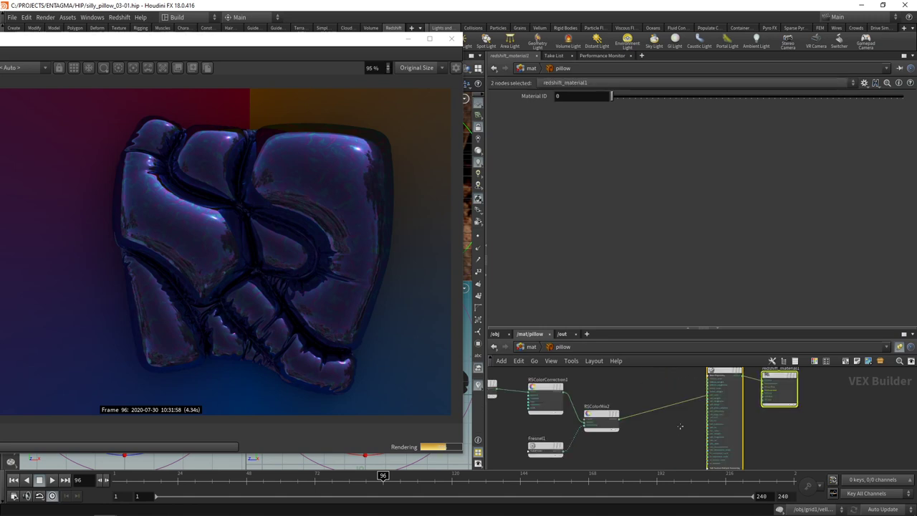
pyautogui.moveTo(654, 327); pyautogui.dragTo(654, 245)
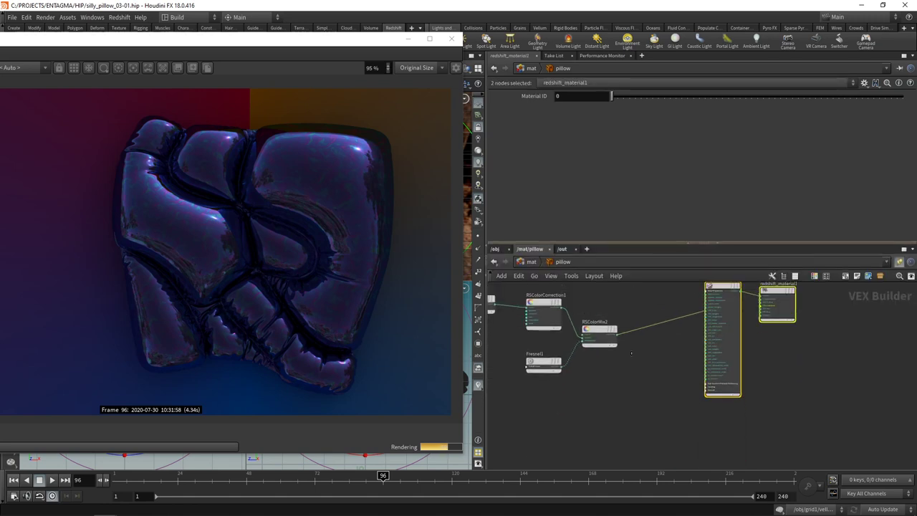
pyautogui.scroll(5, 628, 358)
pyautogui.moveTo(738, 440); pyautogui.dragTo(720, 388, button='middle')
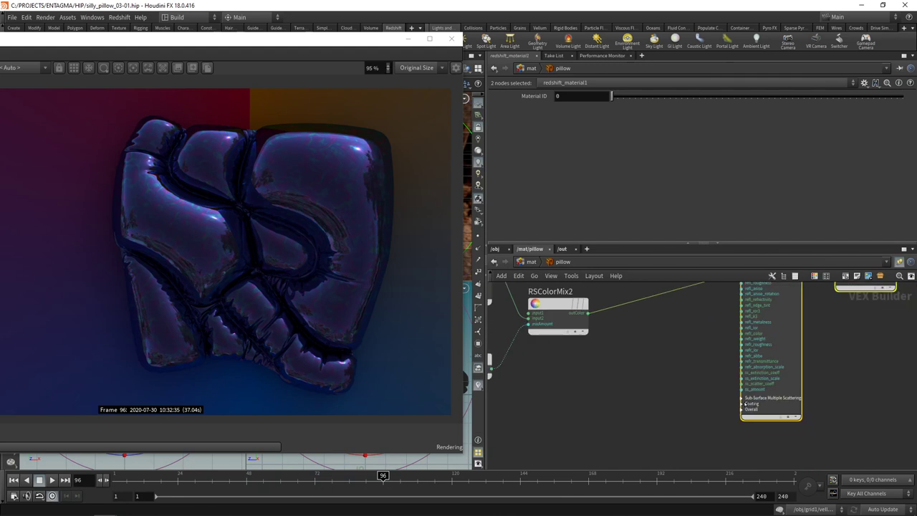
pyautogui.click(743, 405)
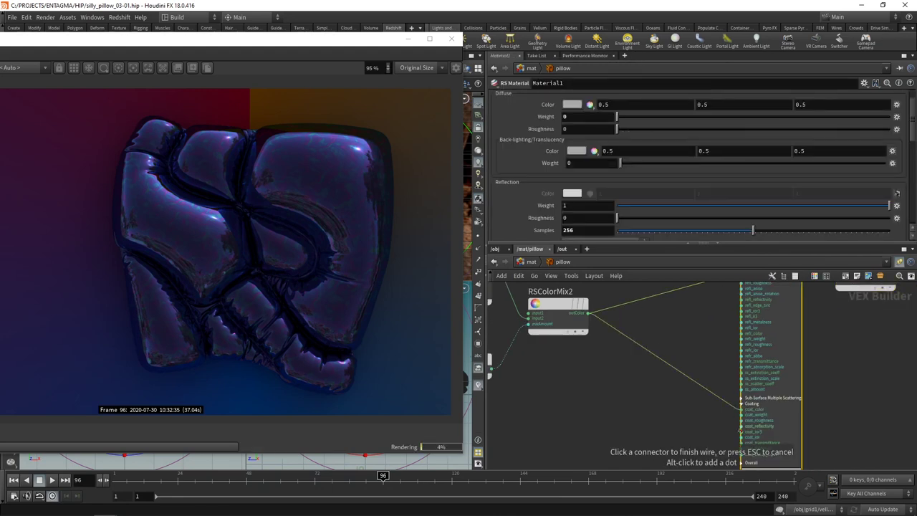
pyautogui.moveTo(702, 244); pyautogui.dragTo(702, 354)
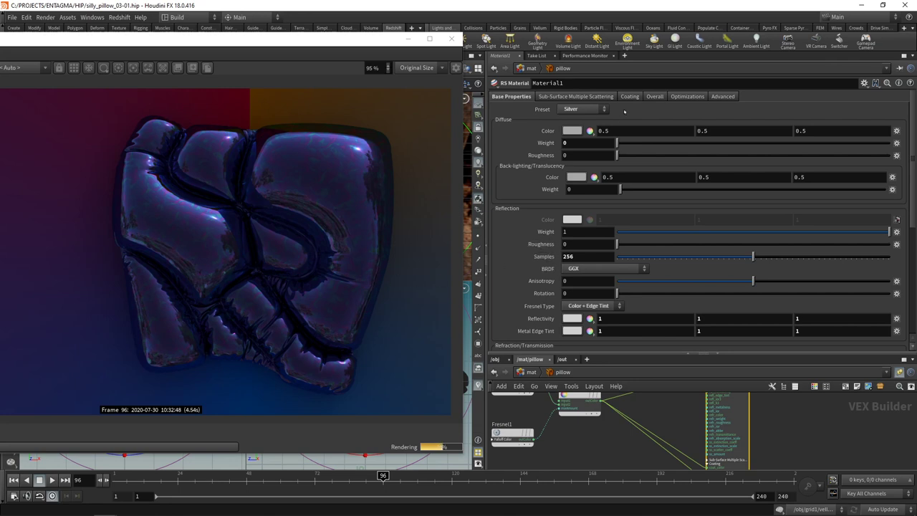
pyautogui.click(565, 244)
pyautogui.write('0.3')
pyautogui.press('Return')
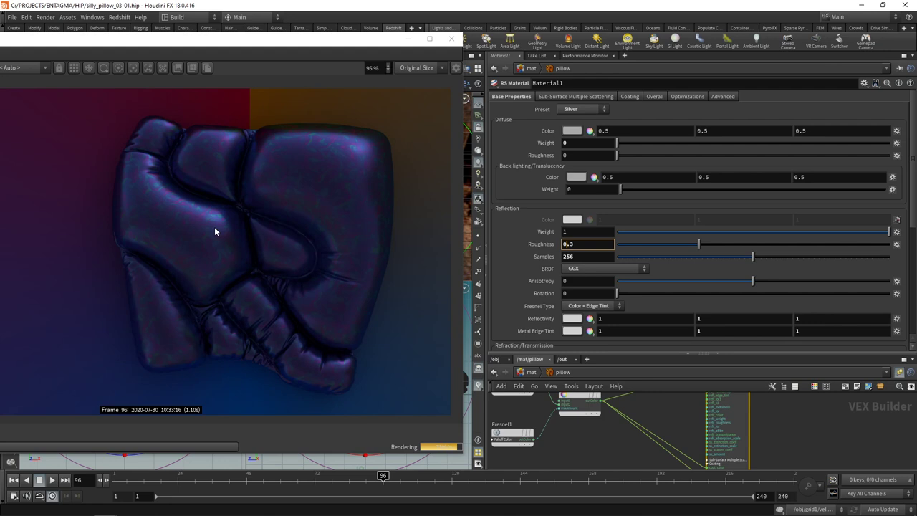
# Step: On Material1's Coating tab, set fresnel type to Color and weight to 0.7, then save
pyautogui.click(629, 96)
pyautogui.write('1')
pyautogui.press('Return')
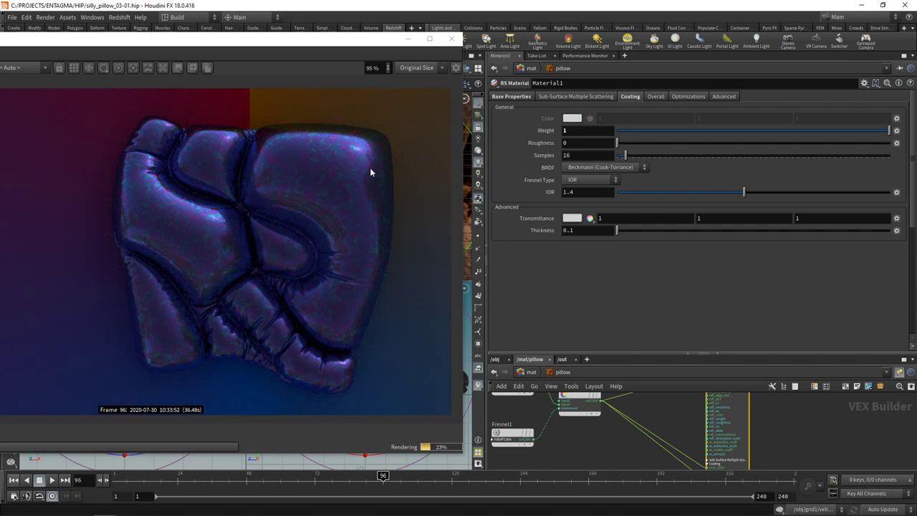
pyautogui.click(592, 179)
pyautogui.click(584, 205)
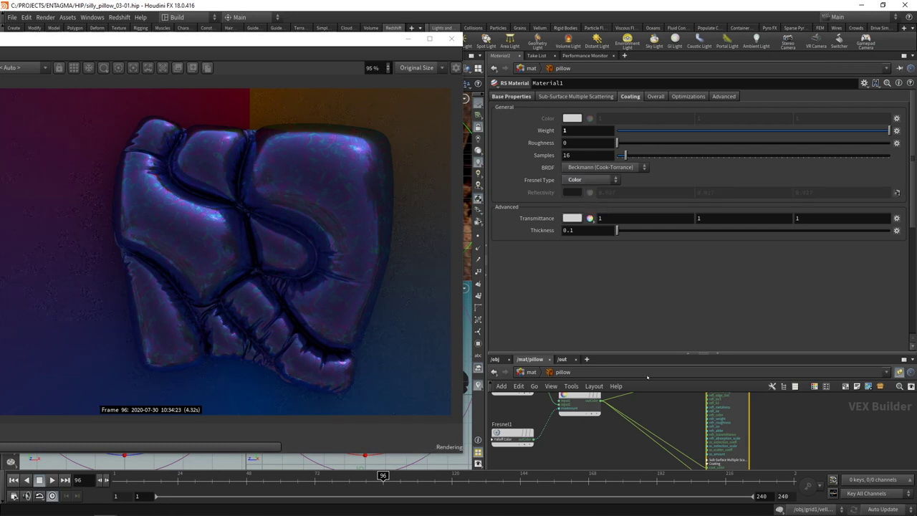
pyautogui.moveTo(690, 450); pyautogui.dragTo(684, 420, button='middle')
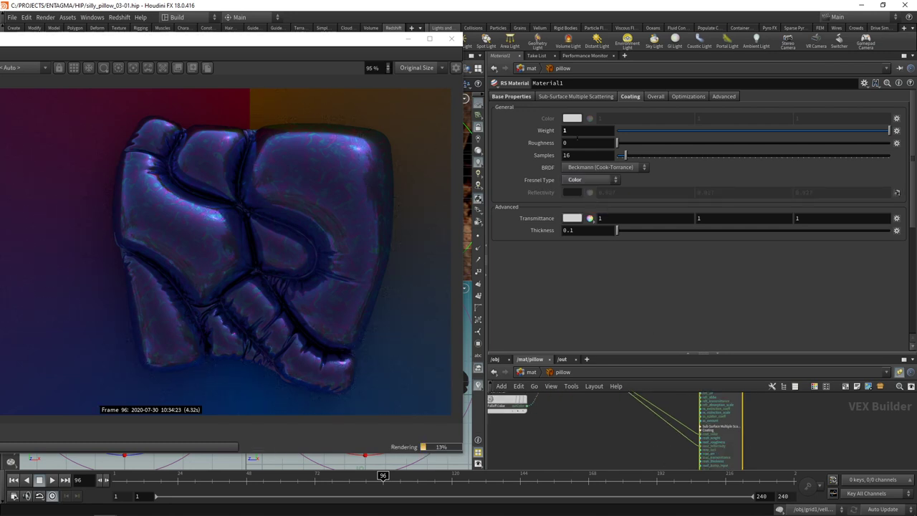
pyautogui.moveTo(888, 130); pyautogui.dragTo(806, 130)
pyautogui.hotkey('ctrl', 's')
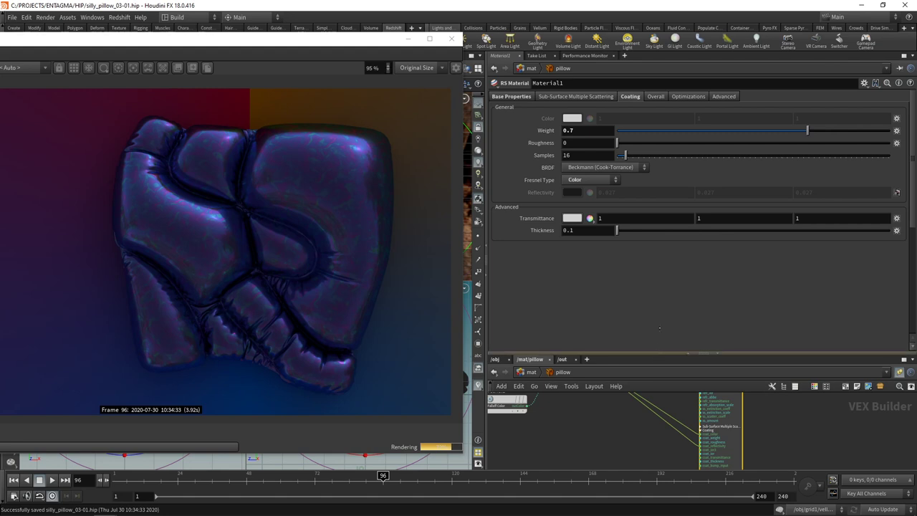
pyautogui.moveTo(656, 353); pyautogui.dragTo(656, 256)
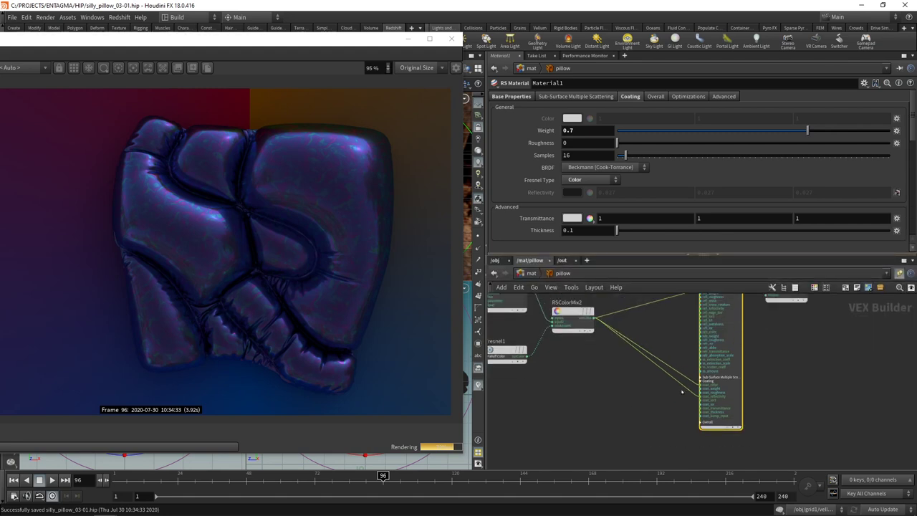
pyautogui.moveTo(644, 391); pyautogui.dragTo(644, 406, button='middle')
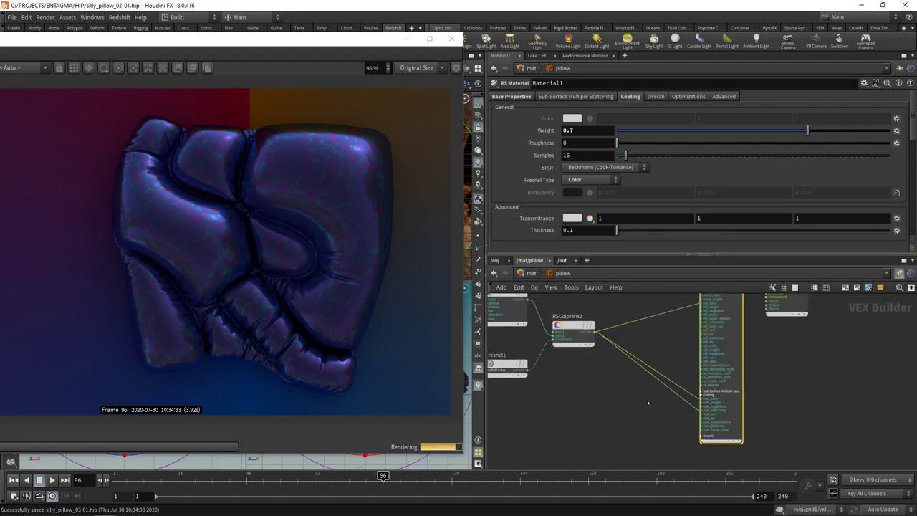
# Step: Add an RS Color Correct node and wire it into Material1's coating inputs
pyautogui.press('Tab')
pyautogui.write('colc')
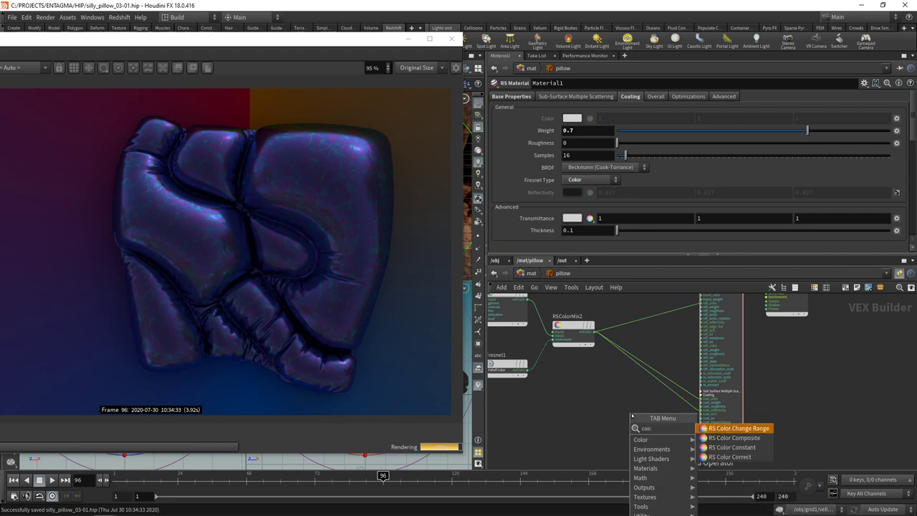
pyautogui.press('Down')
pyautogui.press('Down')
pyautogui.press('Down')
pyautogui.press('Return')
pyautogui.click(632, 420)
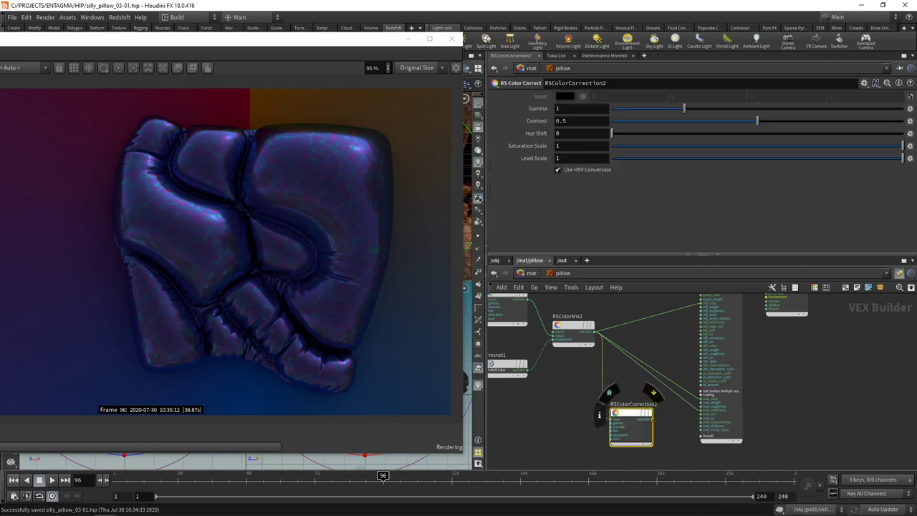
pyautogui.click(652, 419)
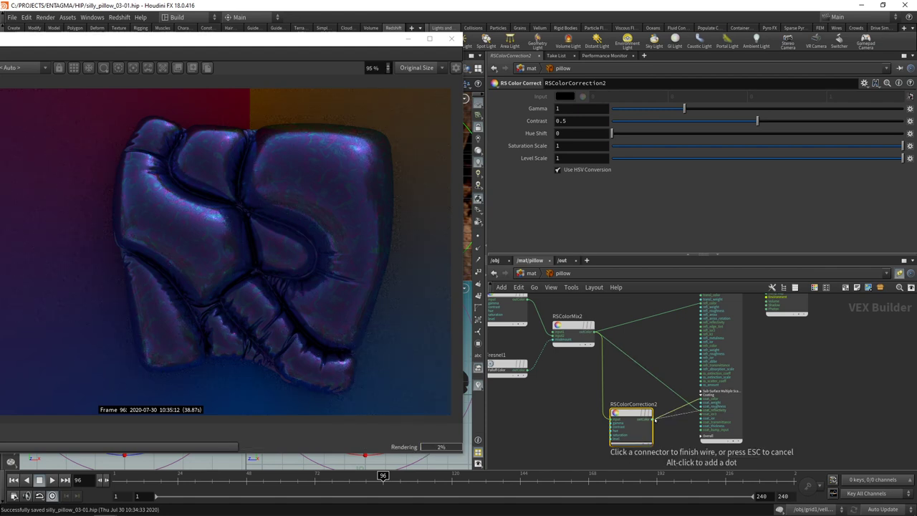
pyautogui.moveTo(640, 424); pyautogui.dragTo(644, 406)
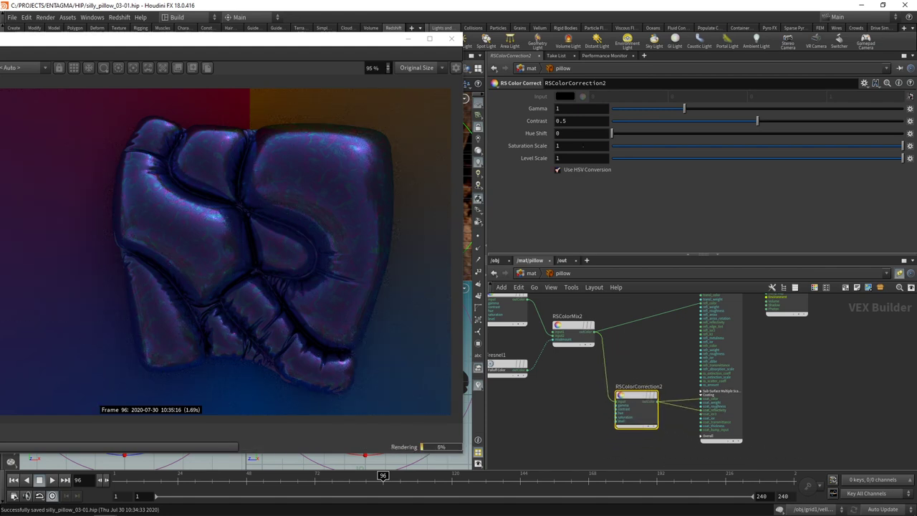
# Step: Set the new colour correction's Saturation Scale to 0.5 and save the scene
pyautogui.click(558, 145)
pyautogui.write('0.5')
pyautogui.press('Return')
pyautogui.moveTo(620, 422); pyautogui.dragTo(631, 406)
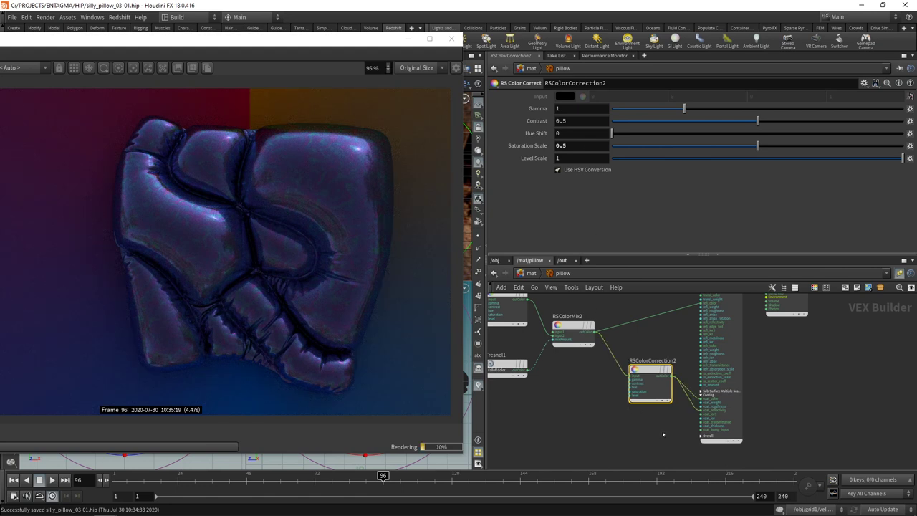
pyautogui.scroll(-3, 656, 436)
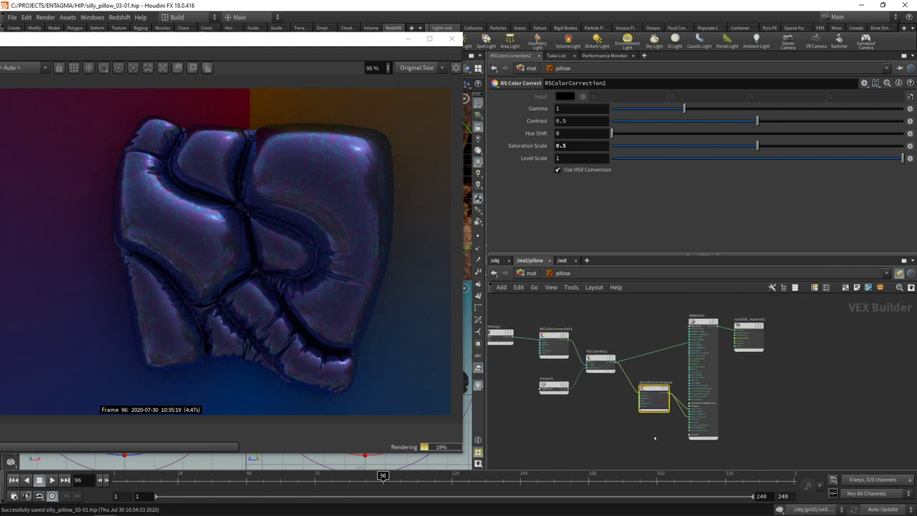
pyautogui.scroll(-2, 679, 405)
pyautogui.press('h')
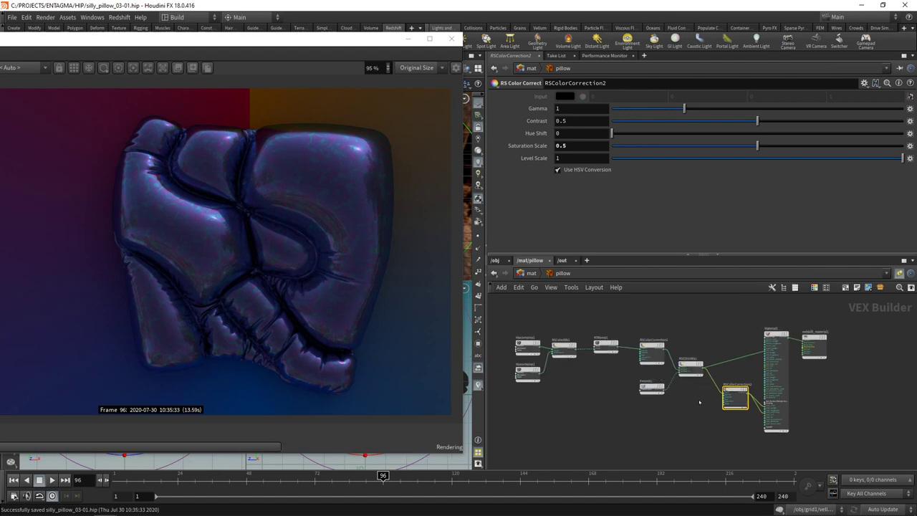
pyautogui.hotkey('ctrl', 's')
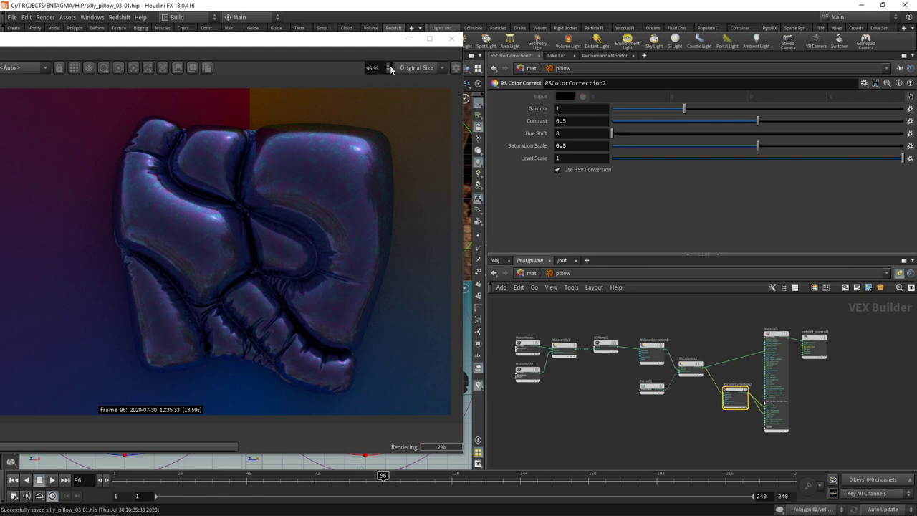
# Step: Select cam1 and enable Photographic Exposure in its Redshift camera settings
pyautogui.moveTo(362, 43); pyautogui.dragTo(396, 41)
pyautogui.scroll(-3, 356, 236)
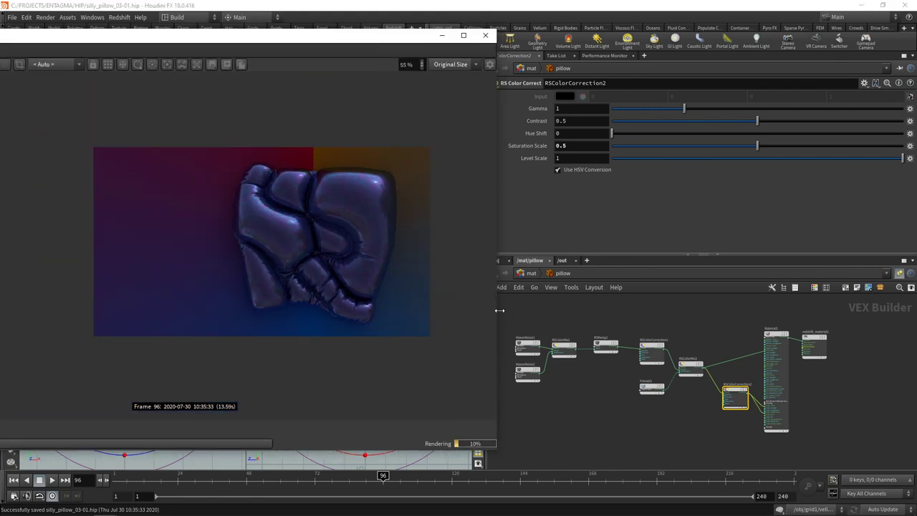
pyautogui.moveTo(496, 311); pyautogui.dragTo(375, 311)
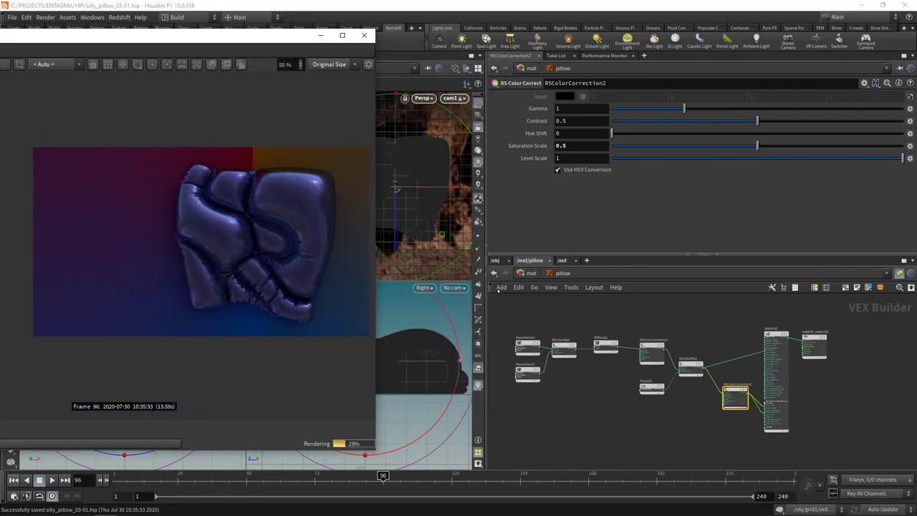
pyautogui.click(494, 261)
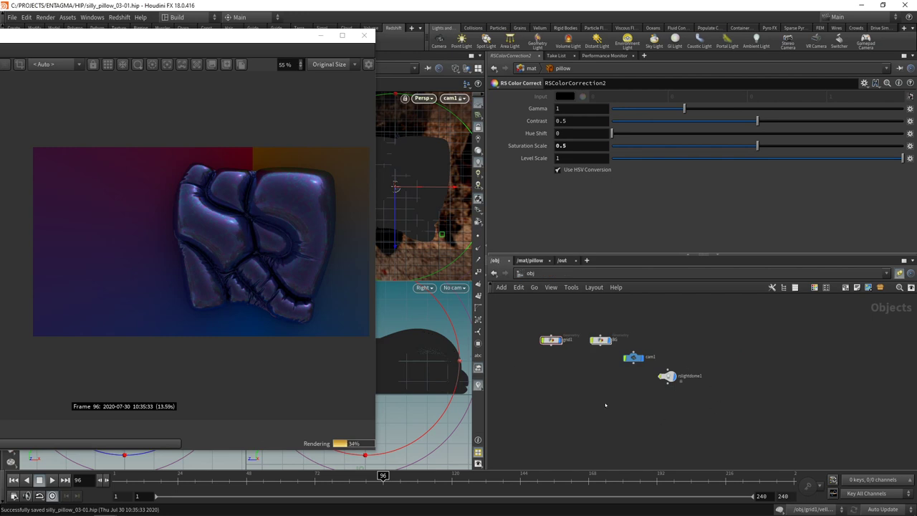
pyautogui.moveTo(606, 405); pyautogui.dragTo(631, 355)
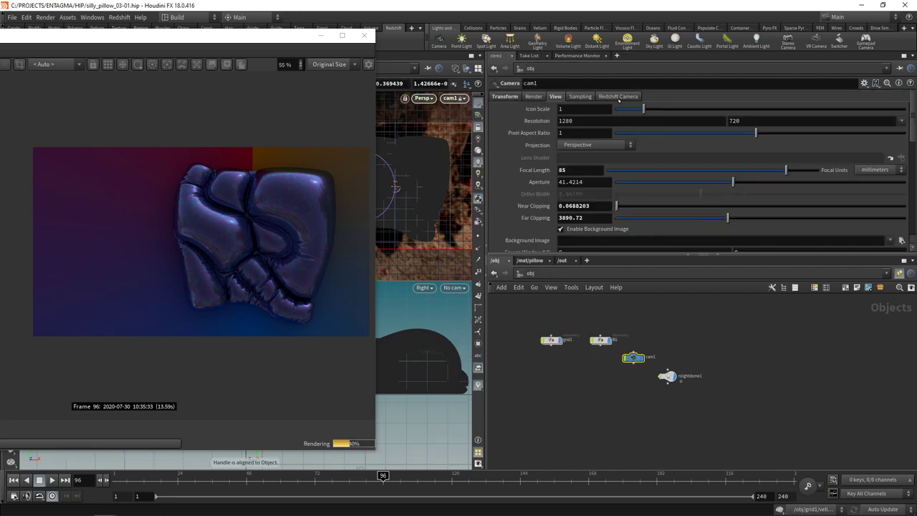
pyautogui.click(617, 97)
pyautogui.click(566, 109)
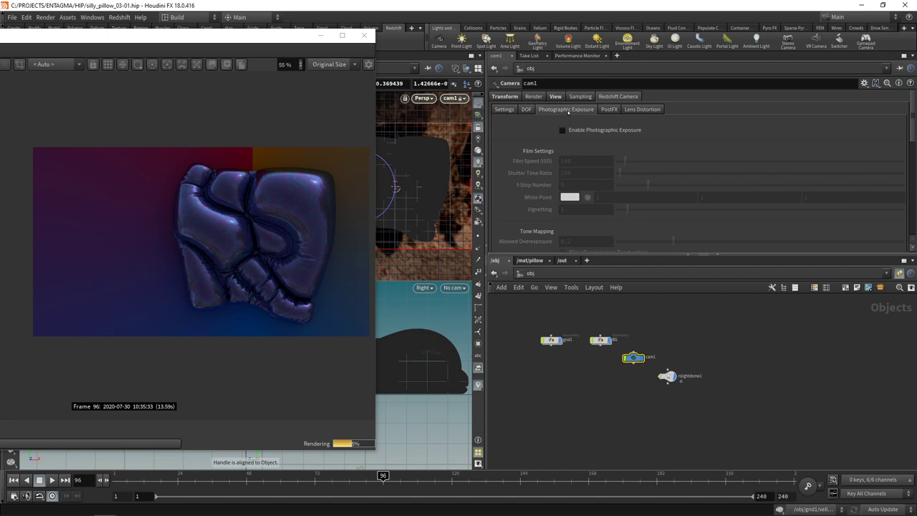
pyautogui.click(562, 130)
pyautogui.moveTo(559, 255); pyautogui.dragTo(556, 341)
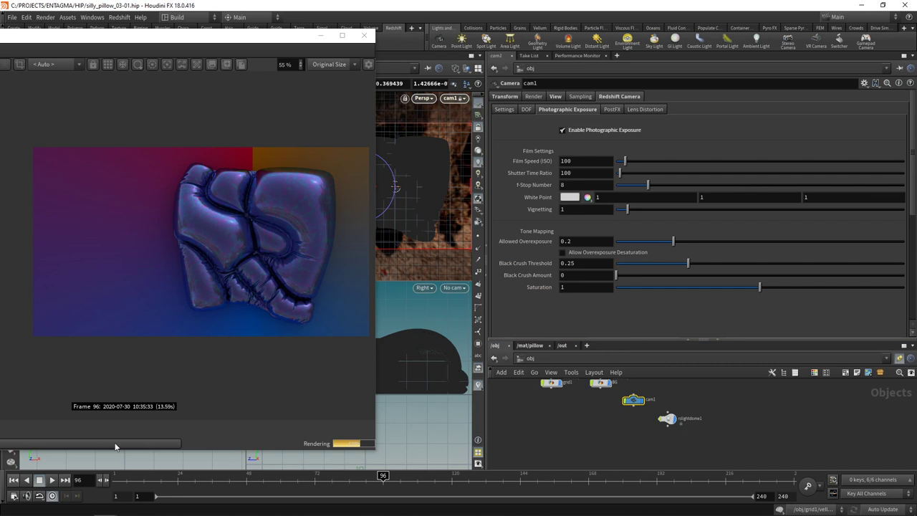
# Step: Set film speed ISO 160, allowed overexposure 0.83 and saturation 1.1
pyautogui.click(586, 160)
pyautogui.write('160')
pyautogui.press('Return')
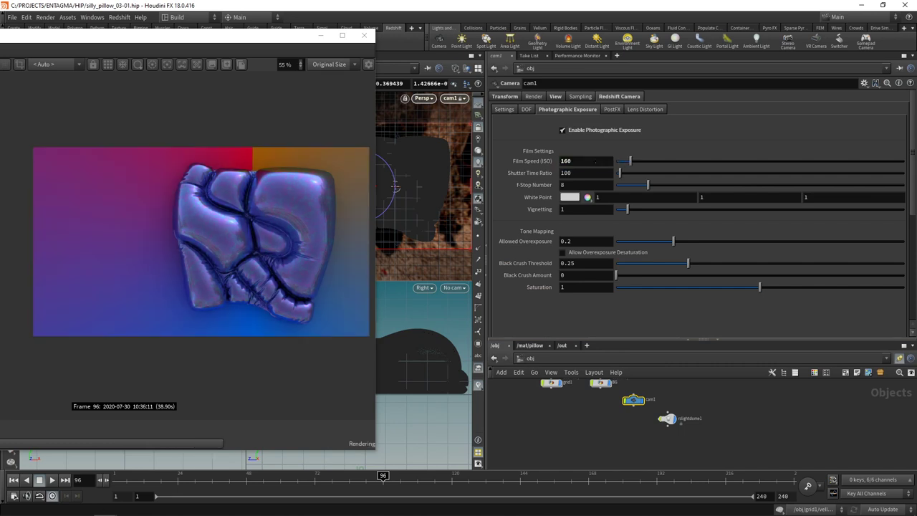
pyautogui.click(586, 241)
pyautogui.press('BackSpace')
pyautogui.write('83')
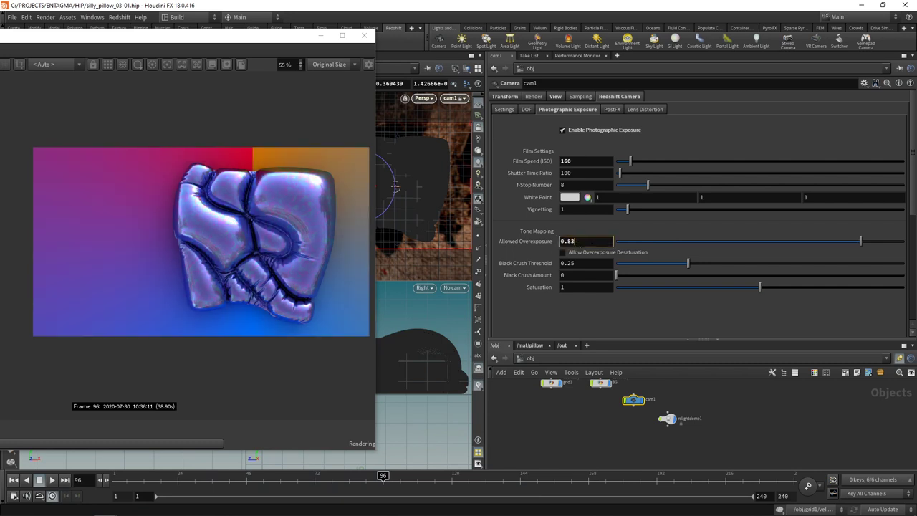
pyautogui.press('Return')
pyautogui.click(586, 286)
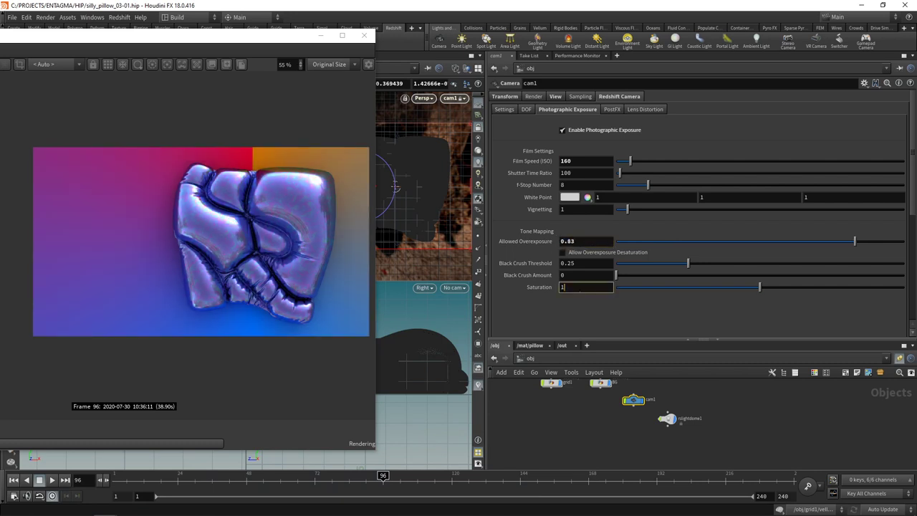
pyautogui.write('.1')
pyautogui.press('Return')
# Step: Enable the LUT on cam1 and load AdanmqLUTS/Portra_800.cube
pyautogui.click(615, 109)
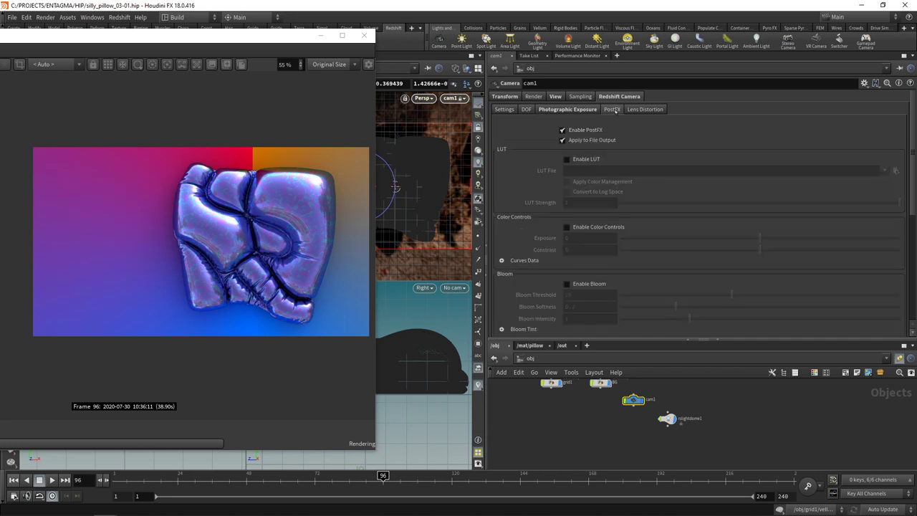
pyautogui.click(575, 160)
pyautogui.click(895, 171)
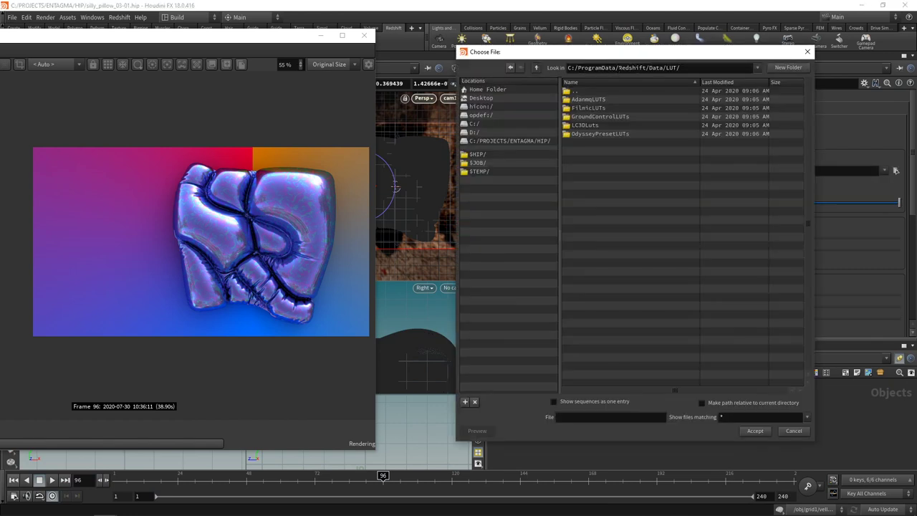
pyautogui.doubleClick(622, 97)
pyautogui.scroll(-10, 655, 243)
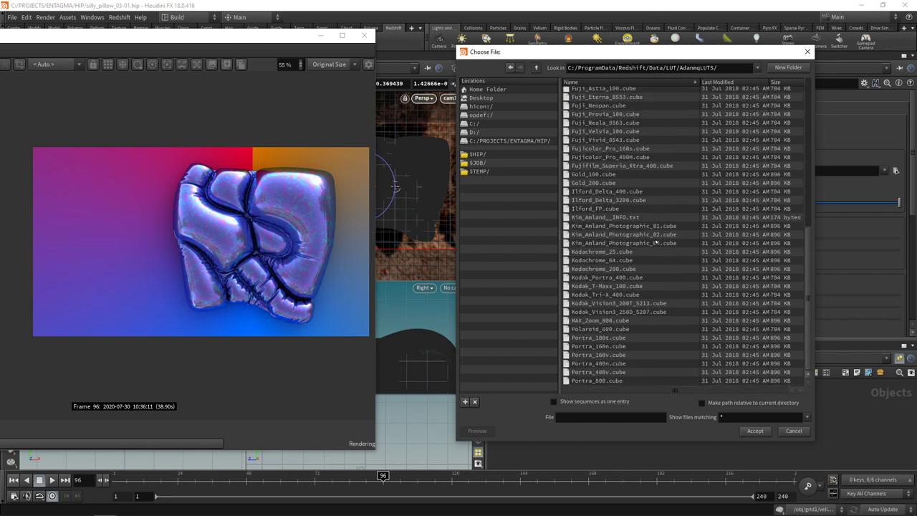
pyautogui.doubleClick(584, 380)
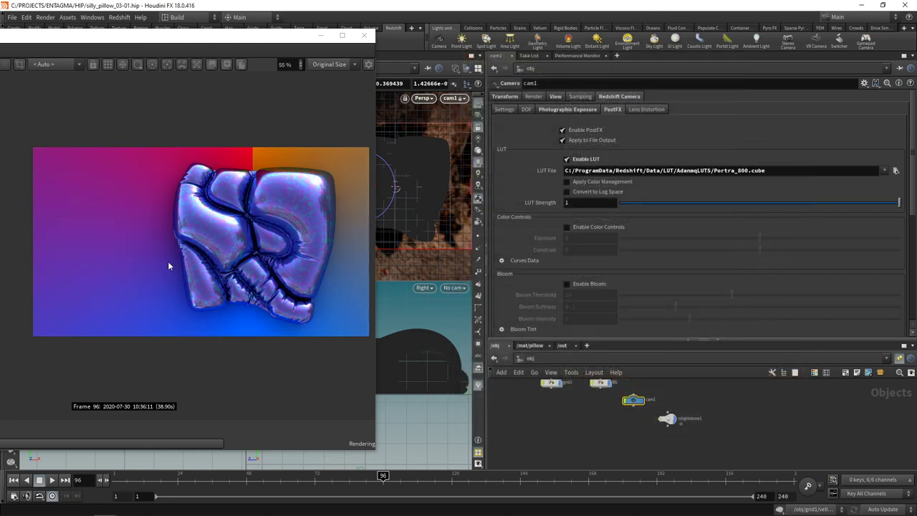
# Step: Enable bloom with a threshold of 1.8
pyautogui.click(566, 283)
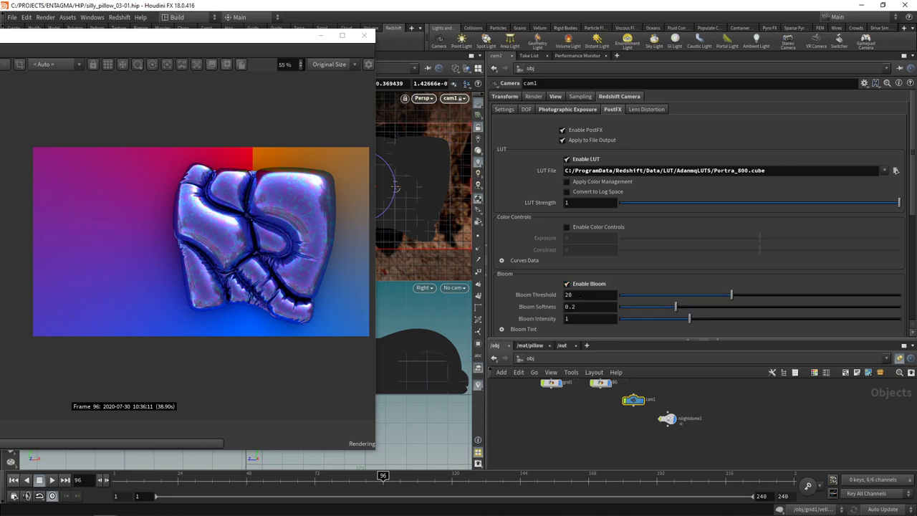
pyautogui.moveTo(731, 294); pyautogui.dragTo(630, 300)
pyautogui.click(589, 294)
pyautogui.press('BackSpace')
pyautogui.press('BackSpace')
pyautogui.write('8')
pyautogui.press('Return')
# Step: Enable streaks with tail 0.8 and threshold 1.22
pyautogui.scroll(-2, 915, 213)
pyautogui.scroll(-6, 797, 292)
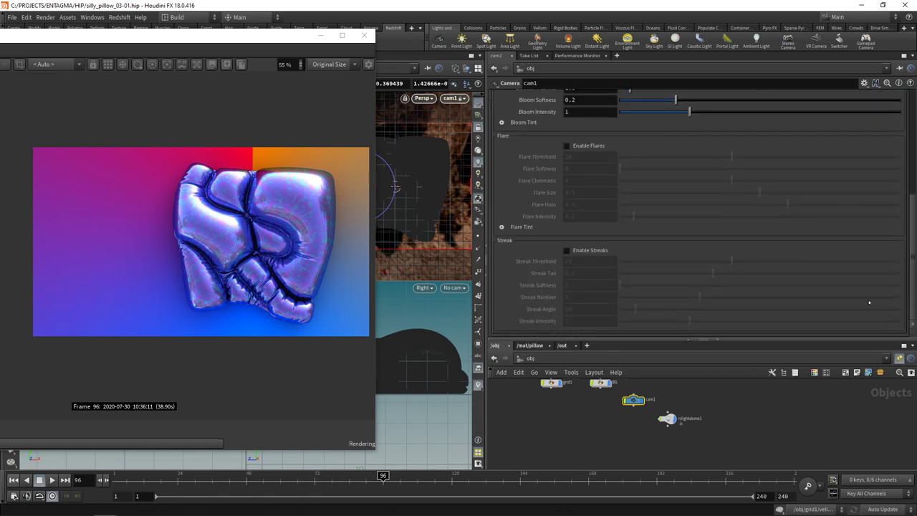
pyautogui.click(587, 251)
pyautogui.doubleClick(591, 273)
pyautogui.write('0.7')
pyautogui.press('BackSpace')
pyautogui.write('8')
pyautogui.press('Return')
pyautogui.doubleClick(585, 260)
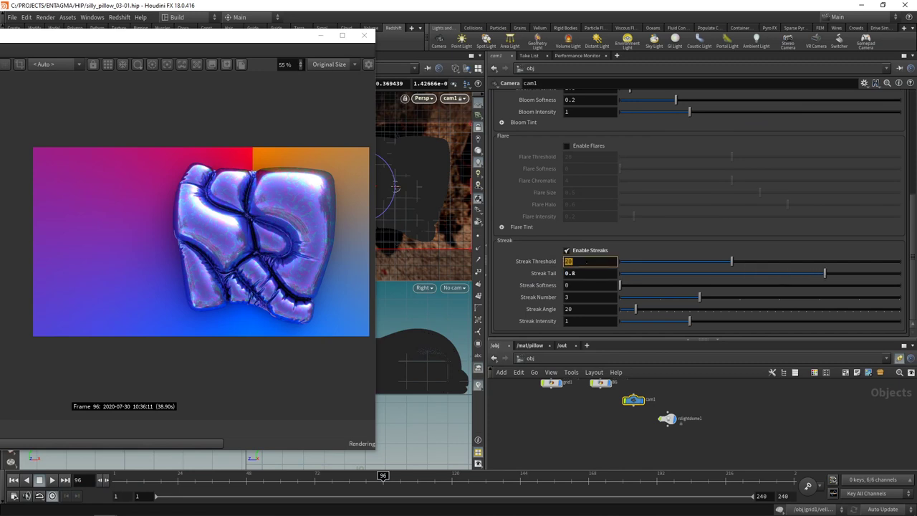
pyautogui.write('1.22')
pyautogui.press('Return')
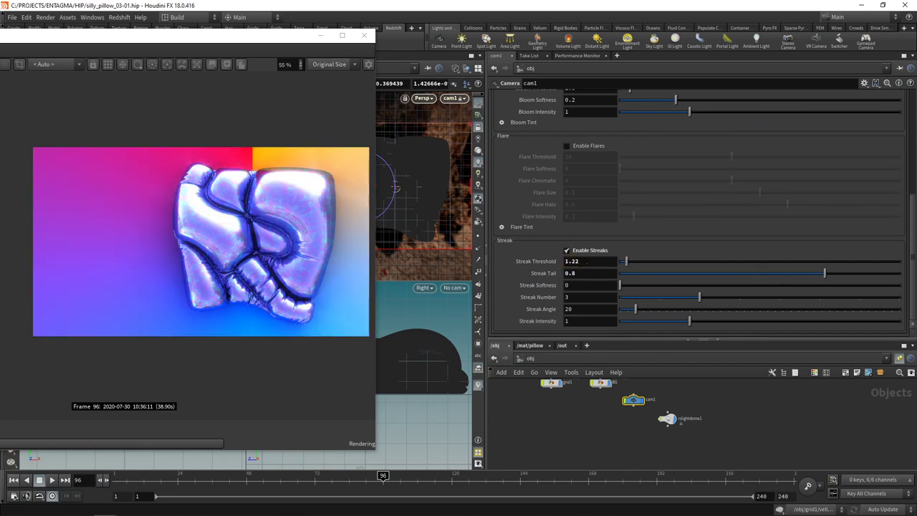
pyautogui.scroll(5, 702, 215)
pyautogui.click(568, 109)
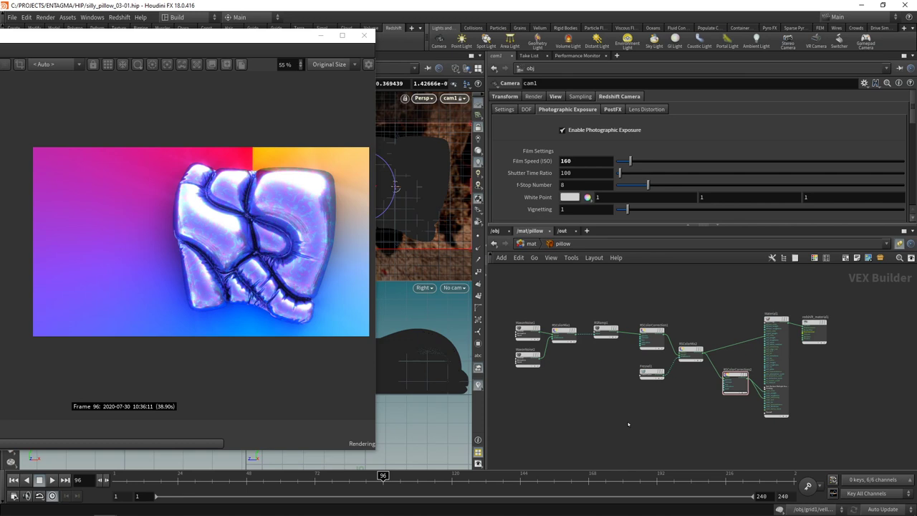
# Step: Select the Material1 node to display its coating parameters
pyautogui.click(771, 323)
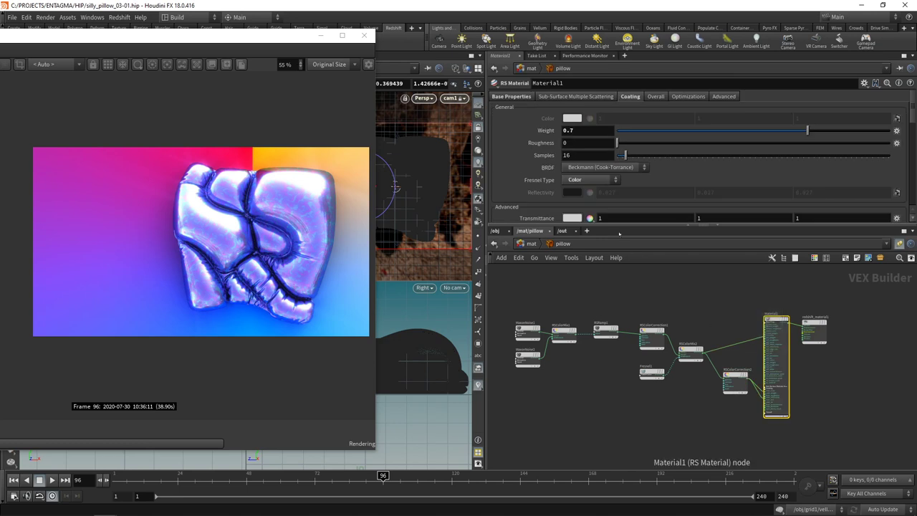